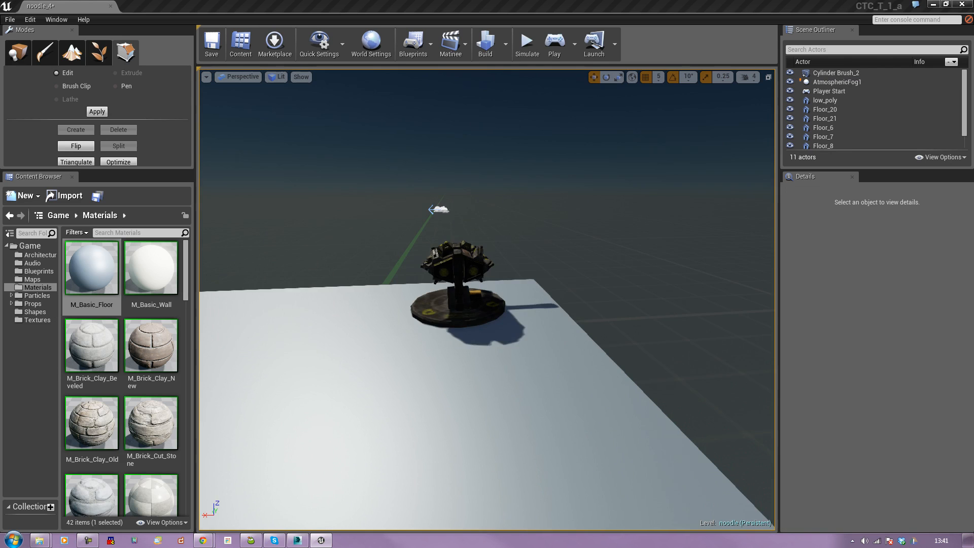
# Select the low_poly weapon mesh in the level and inspect it from closer up.
pyautogui.click(496, 304)
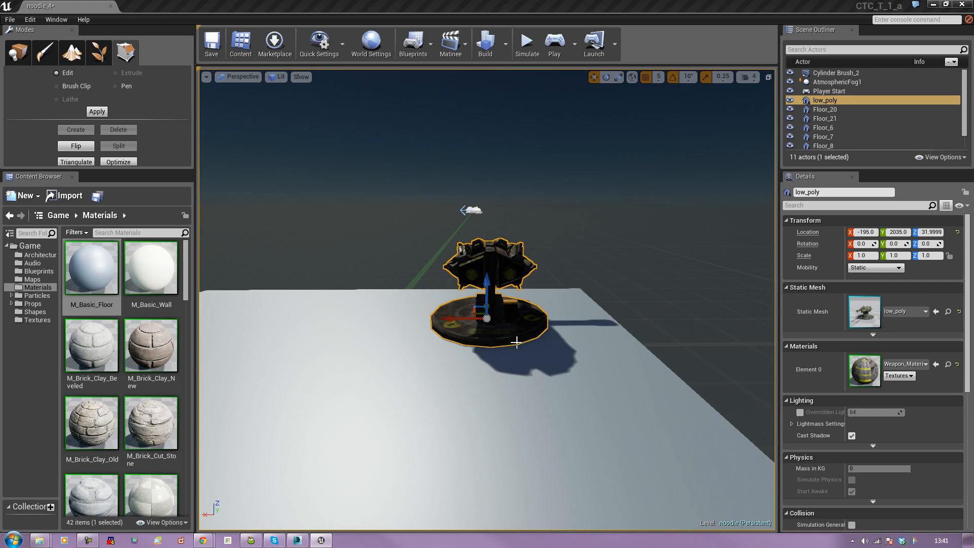
pyautogui.moveTo(402, 313); pyautogui.dragTo(487, 318, button='right')
pyautogui.press('a')
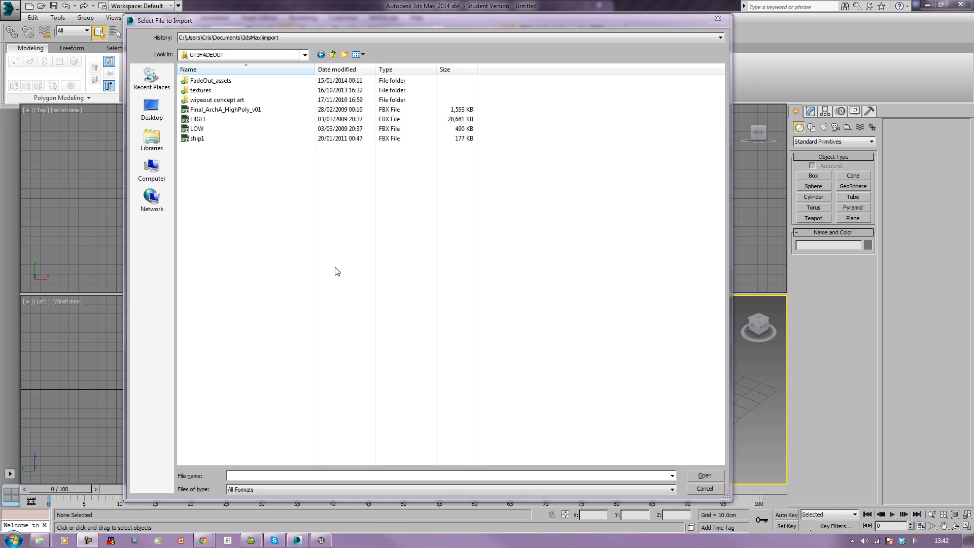
# In 3ds Max, import ship1.FBX with the Autodesk Media & Entertainment preset and maximize the perspective view.
pyautogui.doubleClick(197, 138)
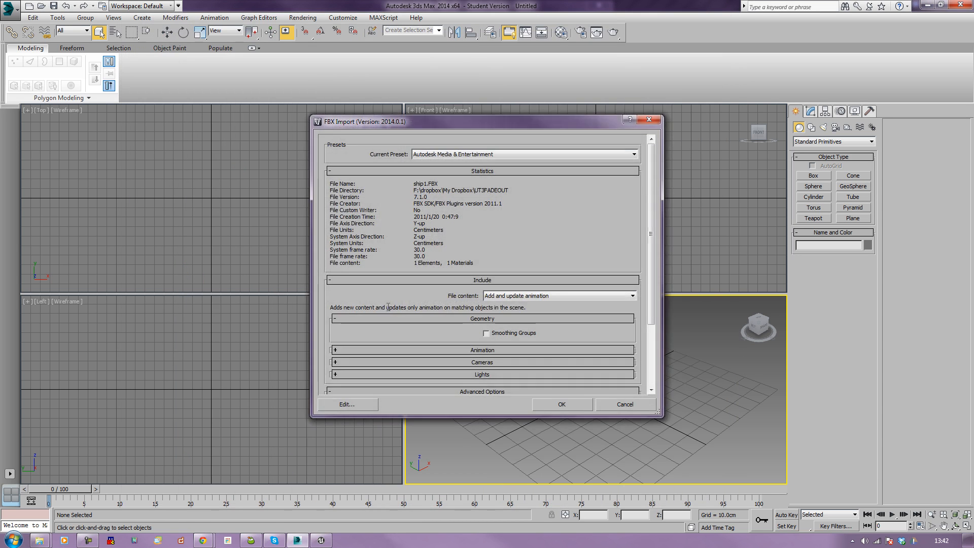
pyautogui.click(553, 403)
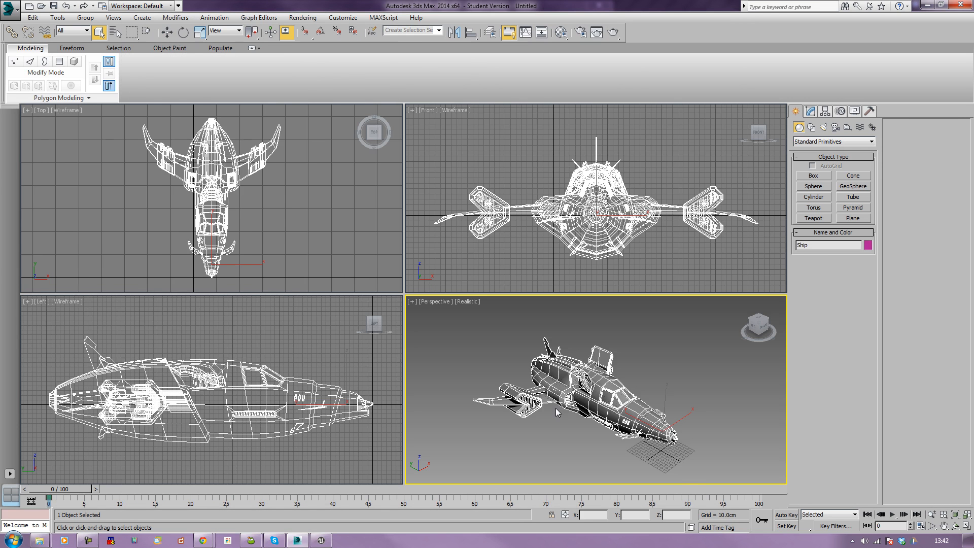
pyautogui.click(683, 370)
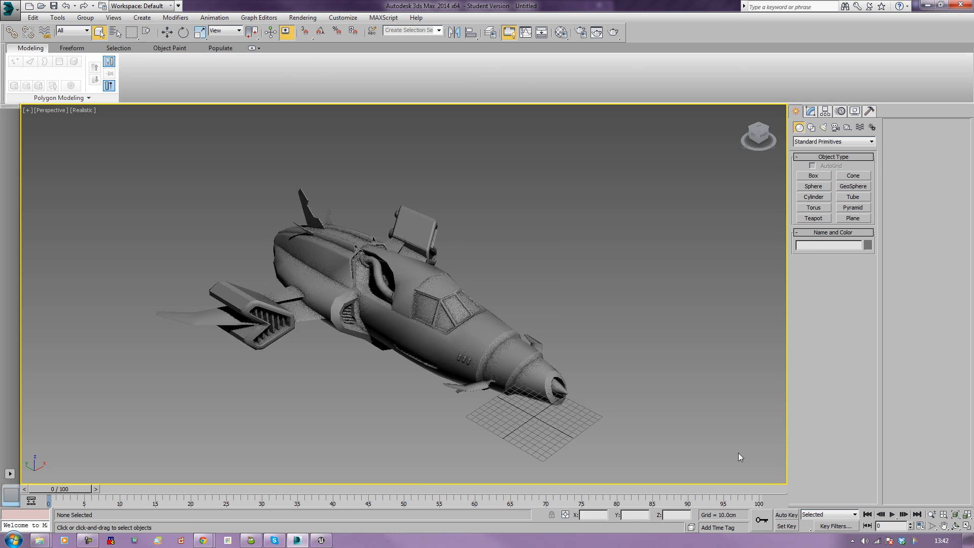
pyautogui.click(966, 526)
pyautogui.keyDown('alt'); pyautogui.moveTo(504, 378); pyautogui.dragTo(757, 303, button='middle'); pyautogui.keyUp('alt')
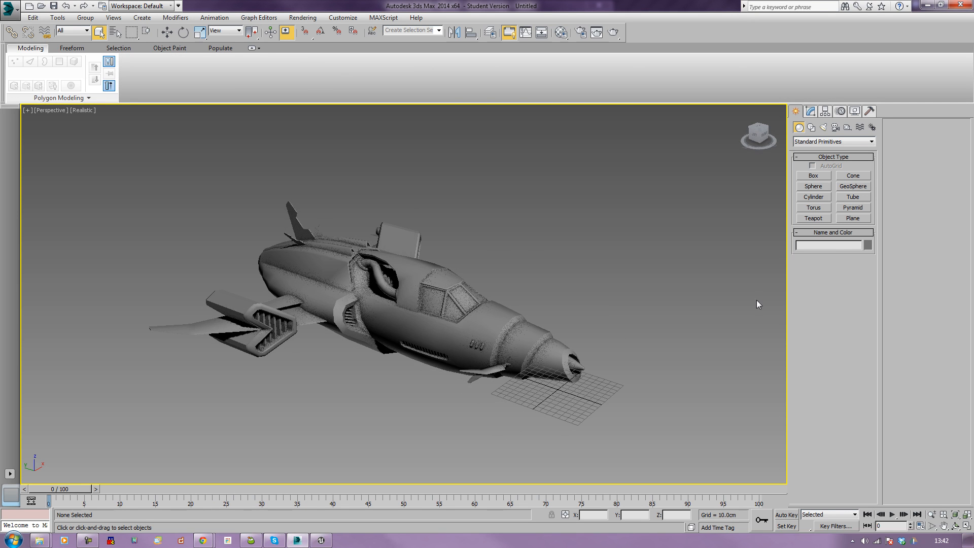
# Apply an Unwrap UVW modifier to the imported ship.
pyautogui.click(811, 112)
pyautogui.click(450, 290)
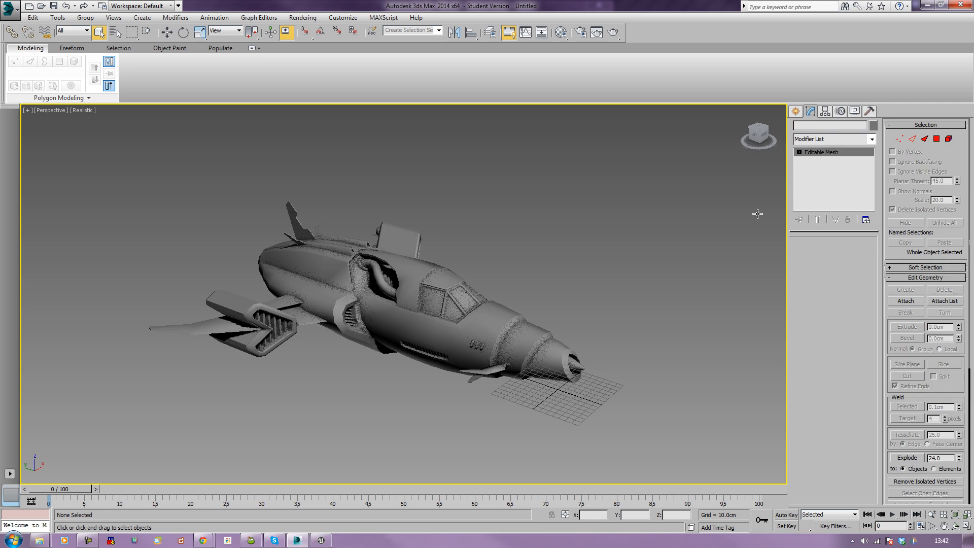
pyautogui.click(861, 140)
pyautogui.press('u')
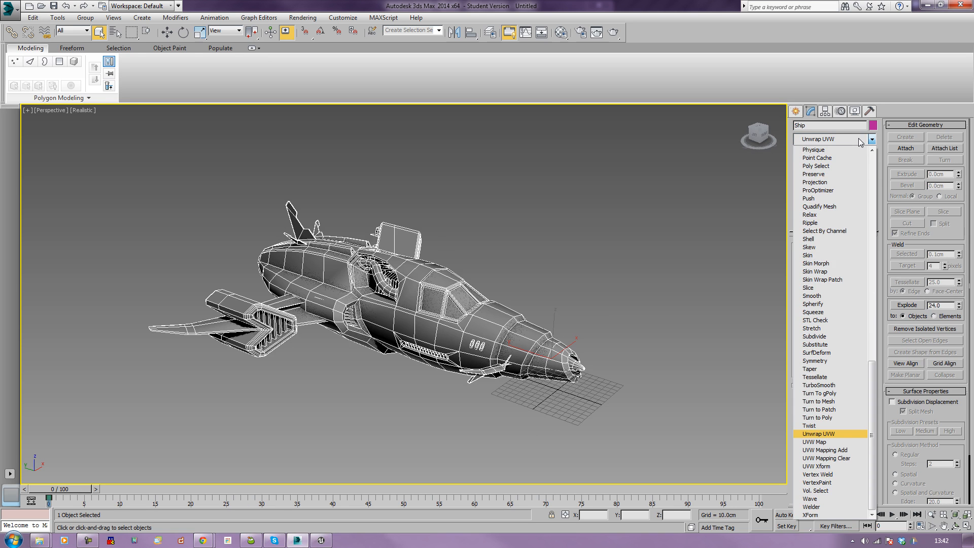
pyautogui.press('Return')
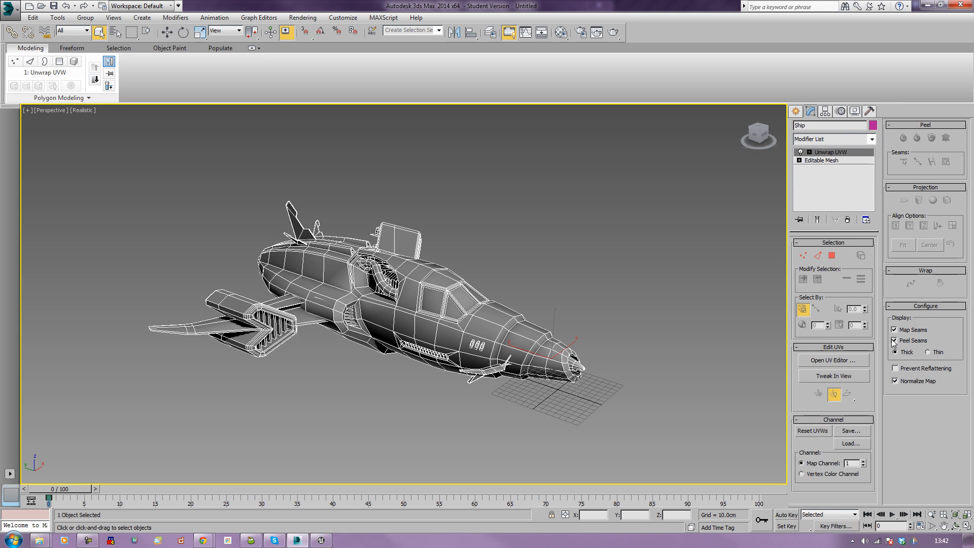
# Examine the ship's existing UV layout in the UV editor without the checker background, and close the editor.
pyautogui.click(836, 361)
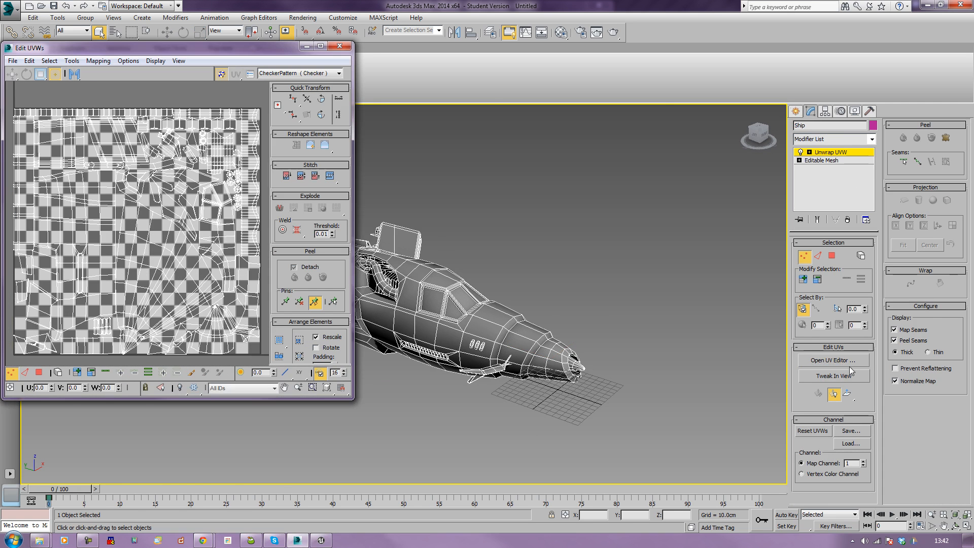
pyautogui.click(221, 76)
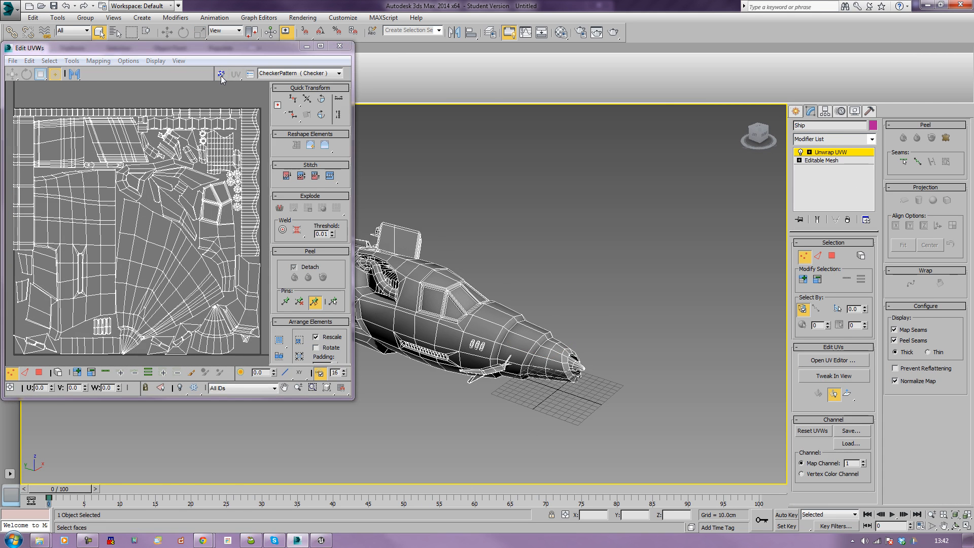
pyautogui.click(343, 47)
pyautogui.moveTo(391, 107); pyautogui.dragTo(528, 257, button='middle')
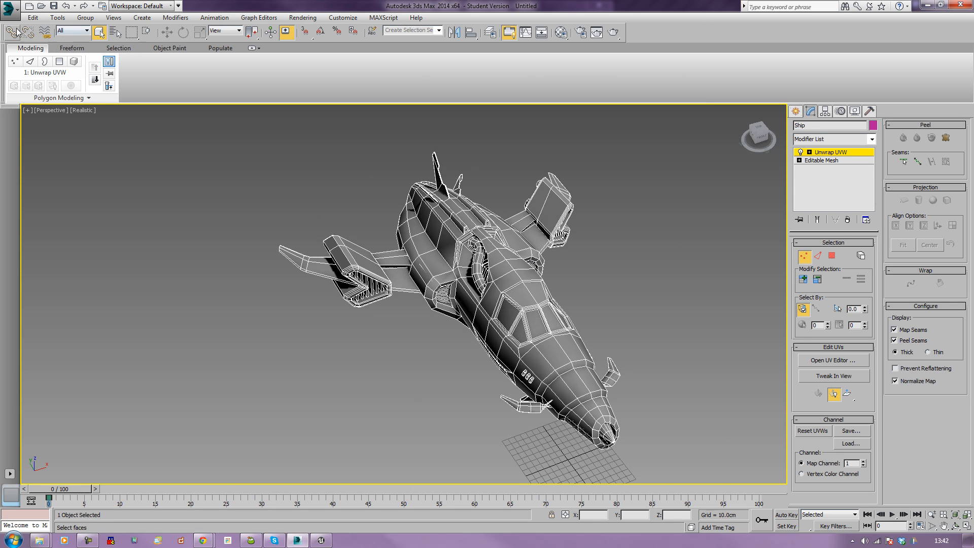
# Import the FBX of coloured material spheres from the C:\ProgramData\Quixel\dDo\swatches folder into the scene.
pyautogui.click(9, 7)
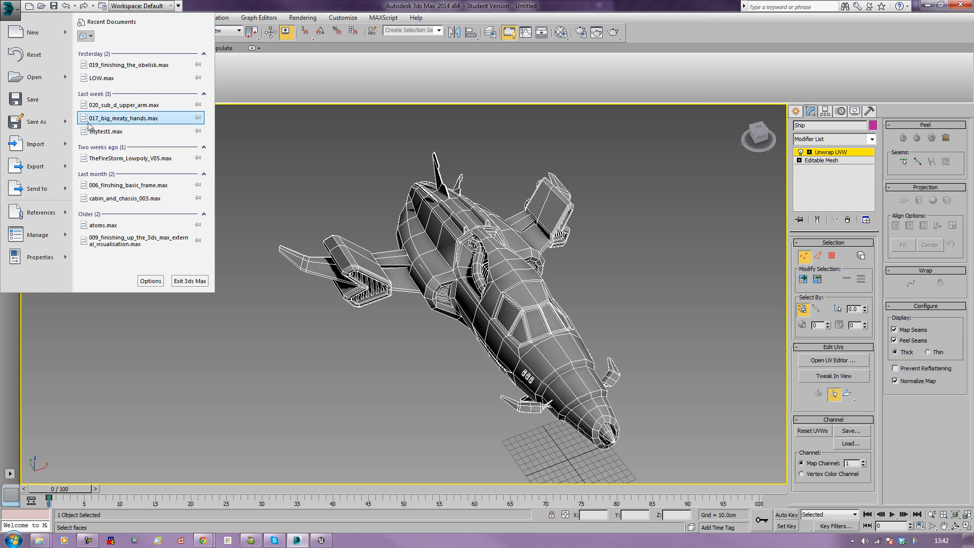
pyautogui.moveTo(66, 145)
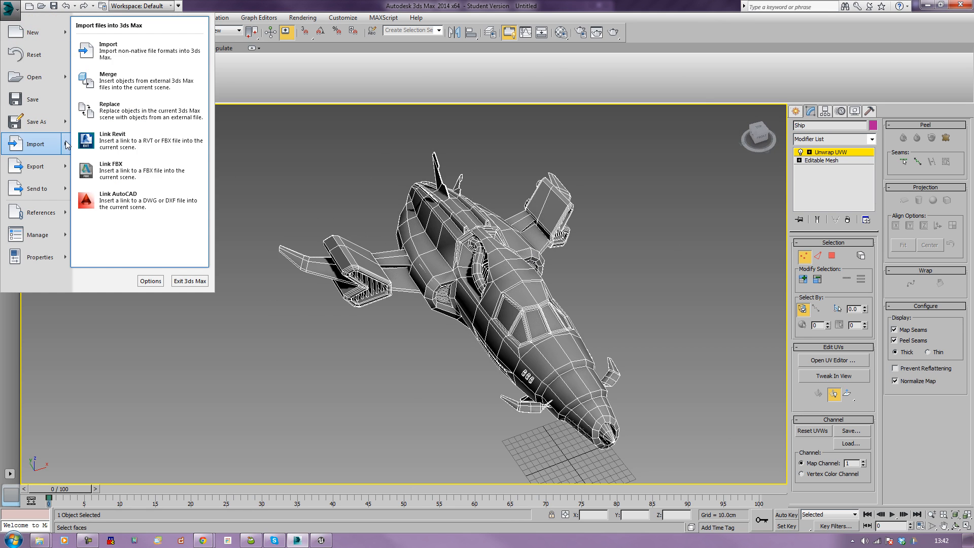
pyautogui.click(121, 60)
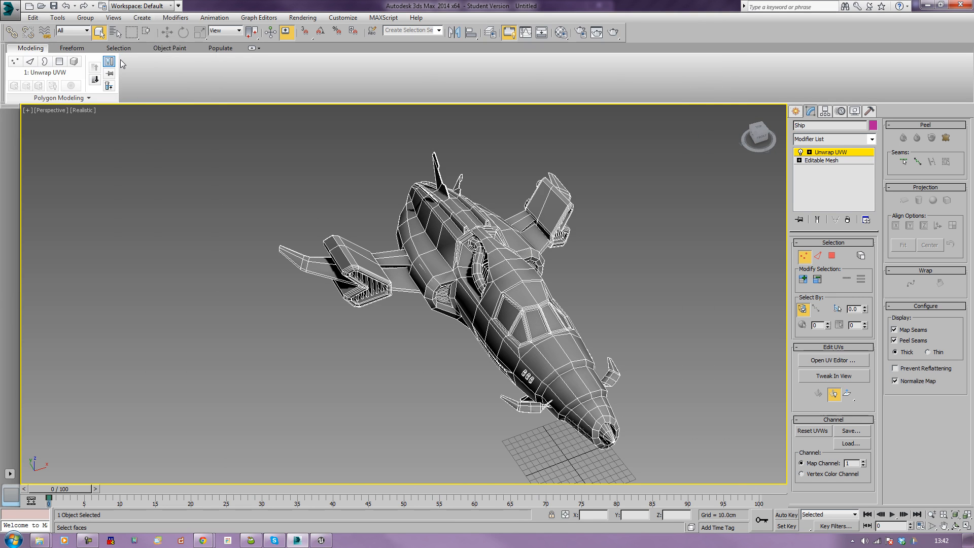
pyautogui.click(293, 38)
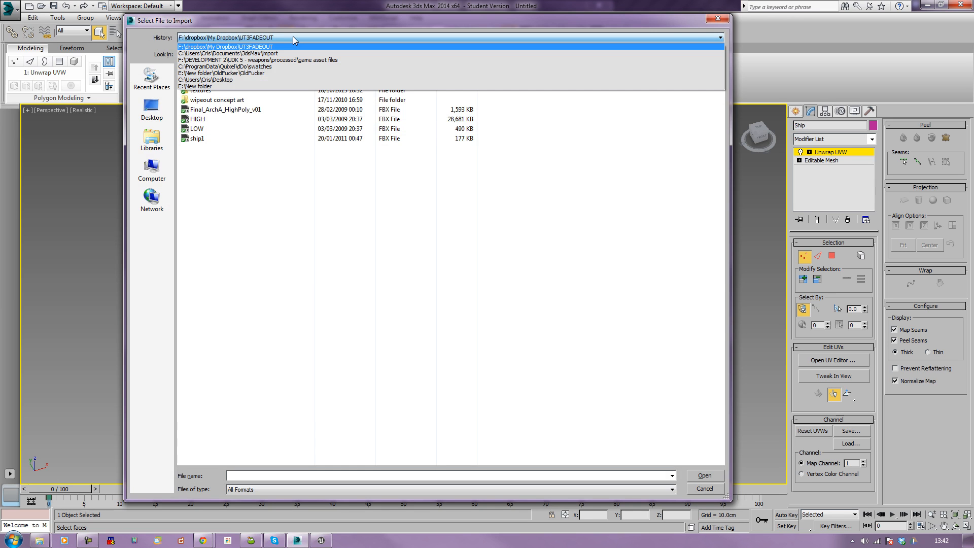
pyautogui.click(294, 66)
pyautogui.doubleClick(194, 92)
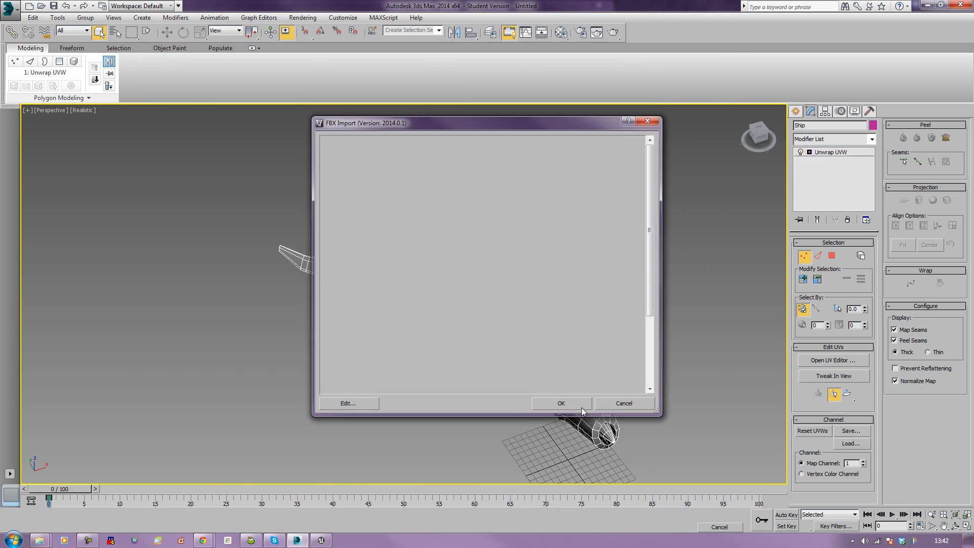
pyautogui.click(543, 404)
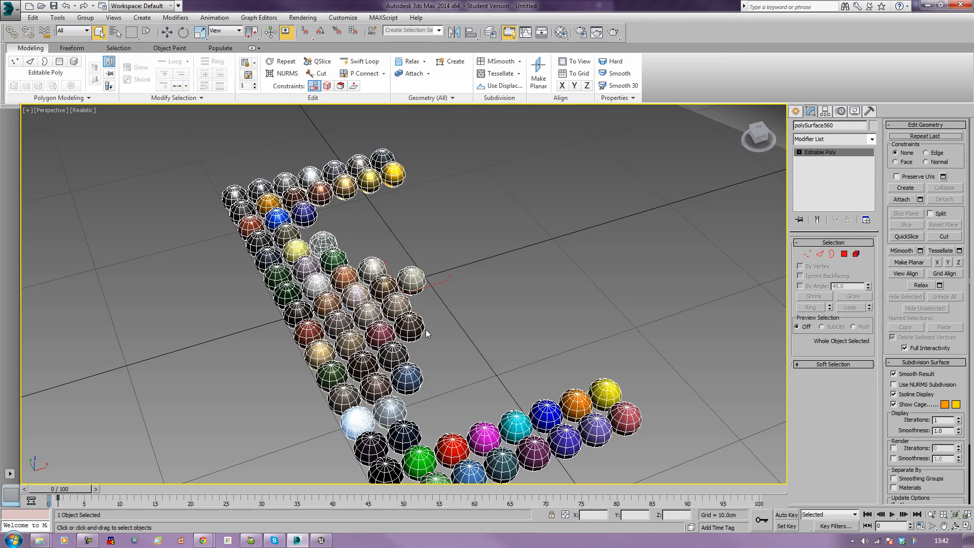
# Scale up the imported swatch spheres uniformly so they are closer to the ship's size.
pyautogui.scroll(-10, 425, 284)
pyautogui.moveTo(417, 284); pyautogui.dragTo(456, 346, button='middle')
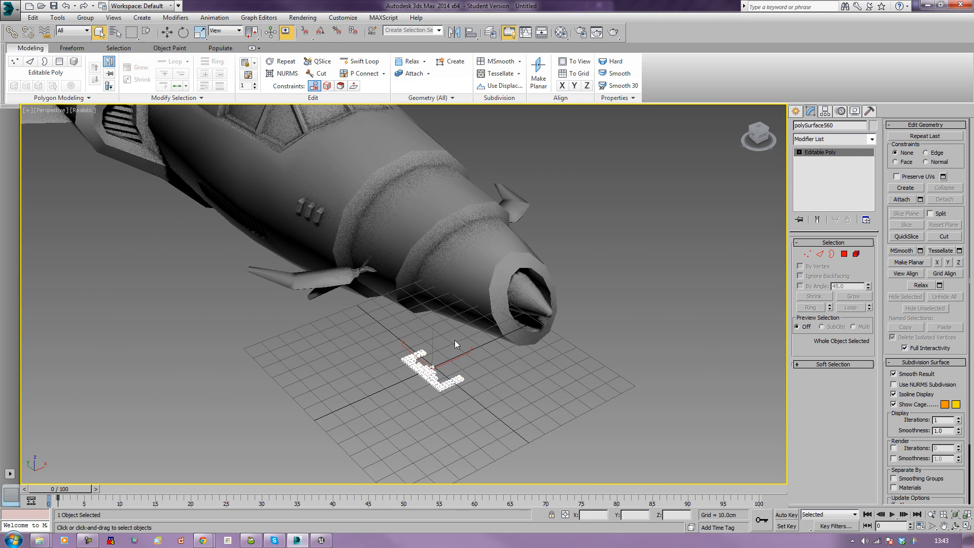
pyautogui.press('e')
pyautogui.press('r')
pyautogui.moveTo(430, 369); pyautogui.dragTo(320, 142)
pyautogui.rightClick(320, 142)
# Move the swatch spheres away from the origin to open space beside the ship, and deselect them.
pyautogui.scroll(2, 400, 195)
pyautogui.moveTo(406, 191); pyautogui.dragTo(449, 231, button='middle')
pyautogui.scroll(-5, 392, 197)
pyautogui.press('w')
pyautogui.moveTo(447, 231); pyautogui.dragTo(242, 245)
pyautogui.keyDown('alt'); pyautogui.moveTo(242, 245); pyautogui.dragTo(411, 270, button='middle'); pyautogui.keyUp('alt')
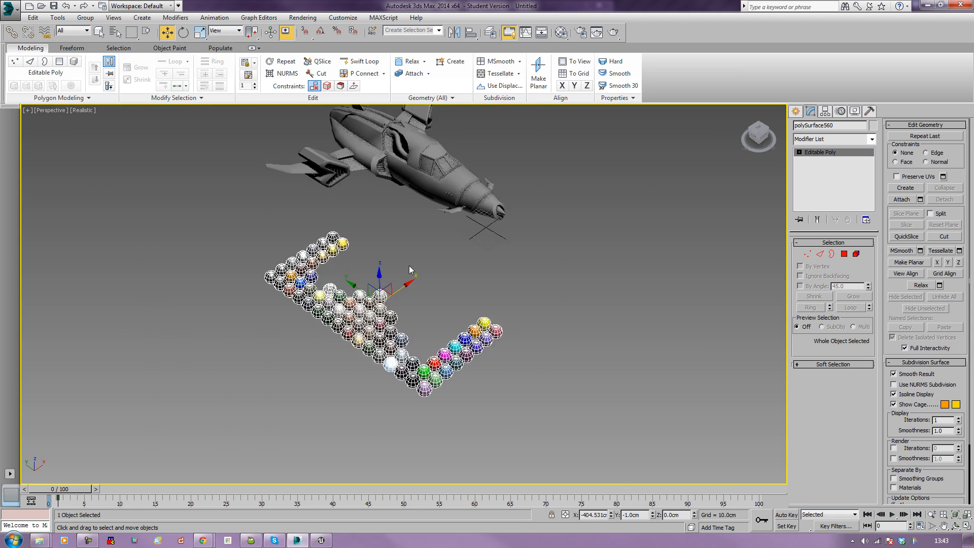
pyautogui.scroll(2, 411, 270)
pyautogui.moveTo(373, 304); pyautogui.dragTo(294, 277)
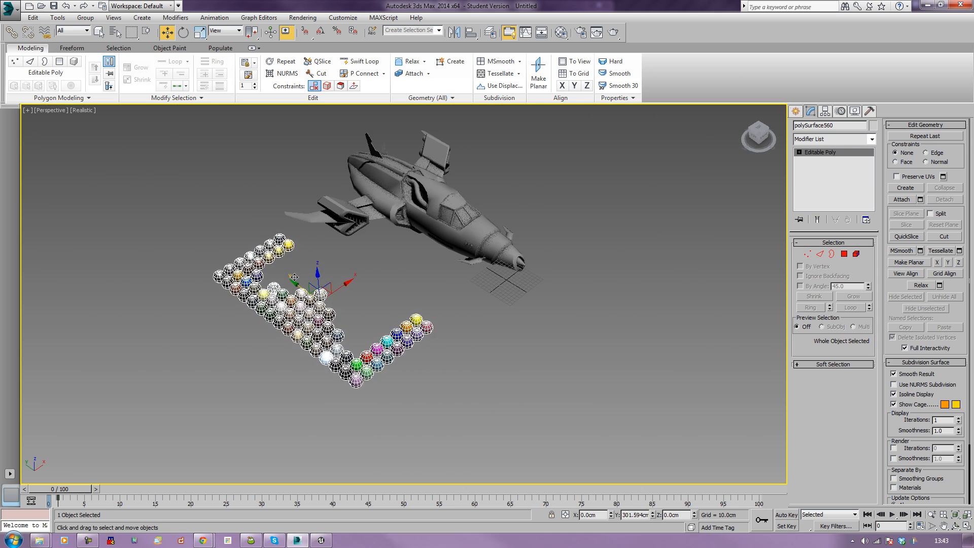
pyautogui.click(455, 282)
pyautogui.keyDown('alt'); pyautogui.moveTo(455, 282); pyautogui.dragTo(415, 312, button='middle'); pyautogui.keyUp('alt')
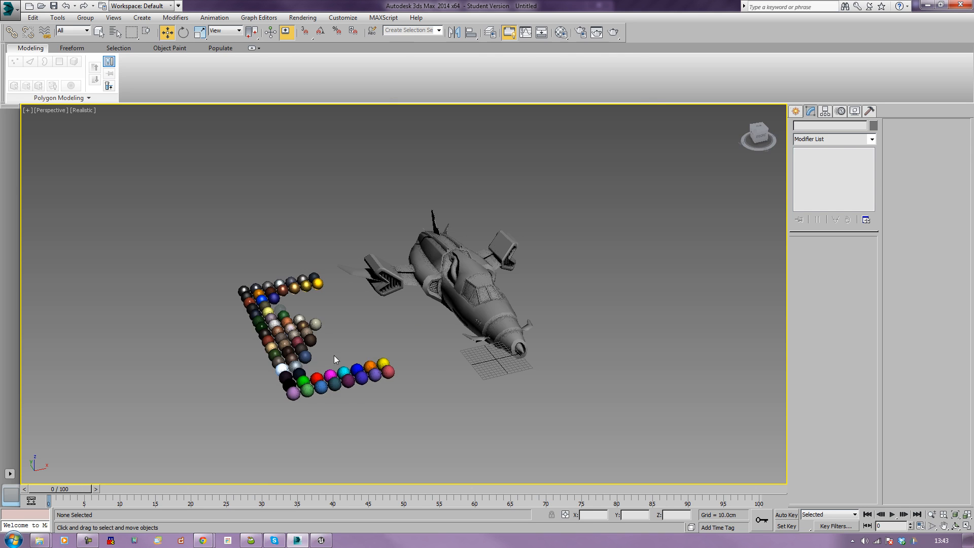
# Pick the spheres' MultiMat_0 material into the first Material Editor slot and enlarge the editor to show its sub-materials.
pyautogui.click(298, 382)
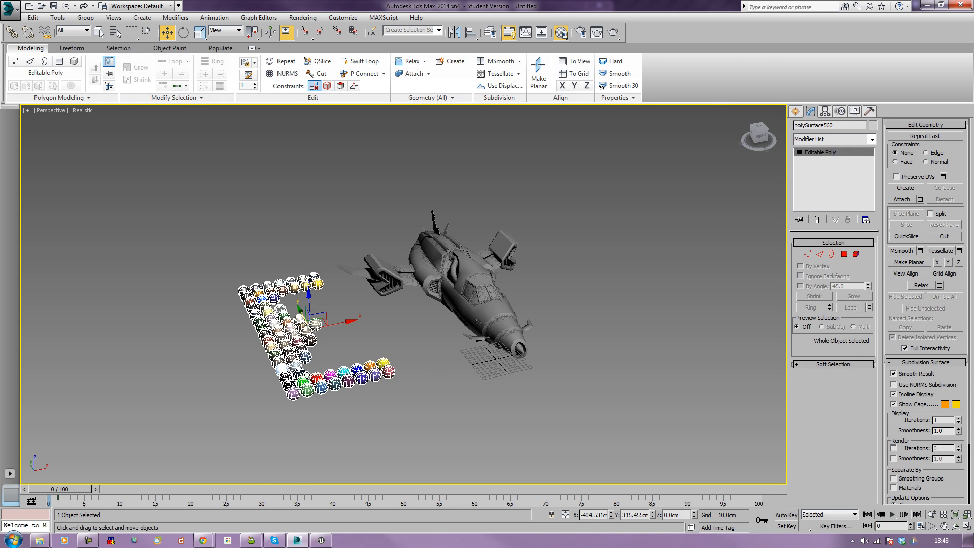
pyautogui.press('m')
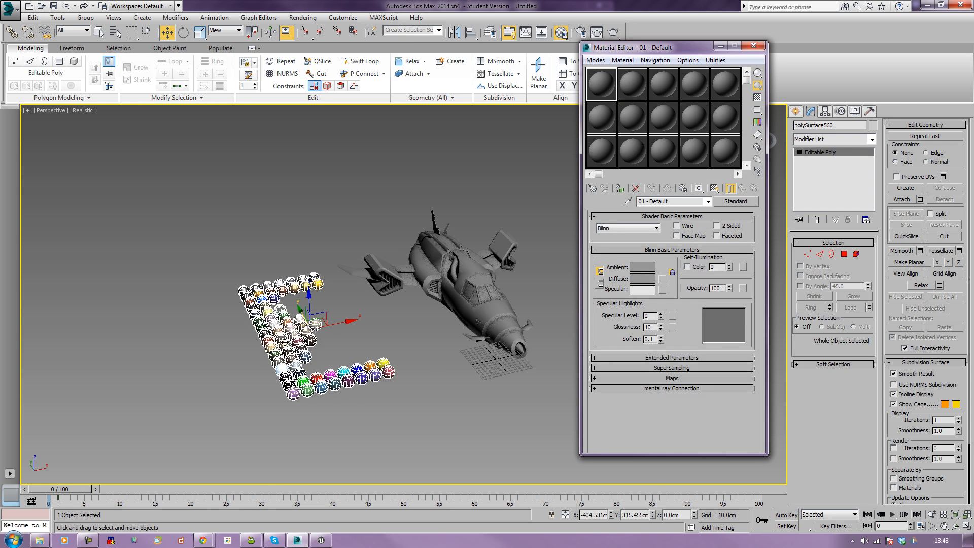
pyautogui.click(628, 202)
pyautogui.click(265, 315)
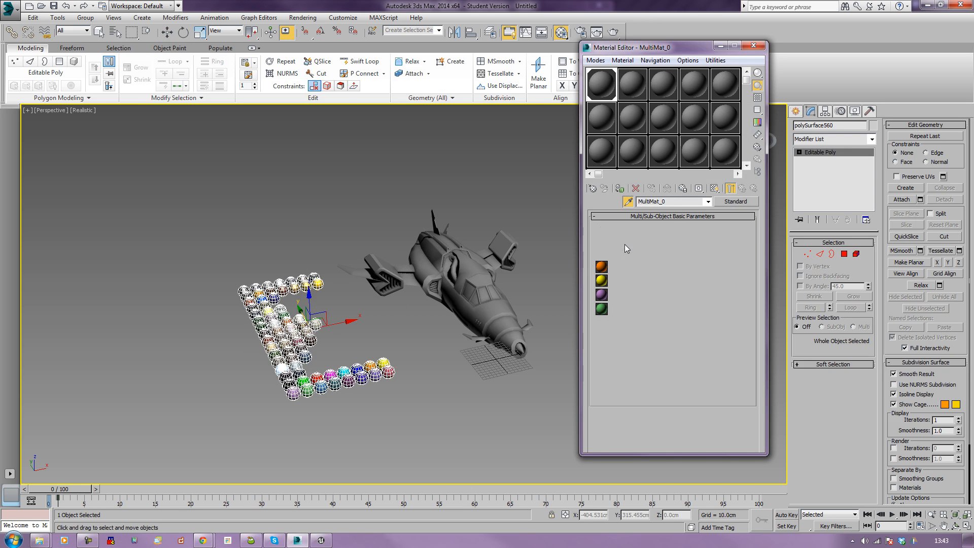
pyautogui.moveTo(656, 48); pyautogui.dragTo(89, 12)
pyautogui.moveTo(108, 415); pyautogui.dragTo(101, 540)
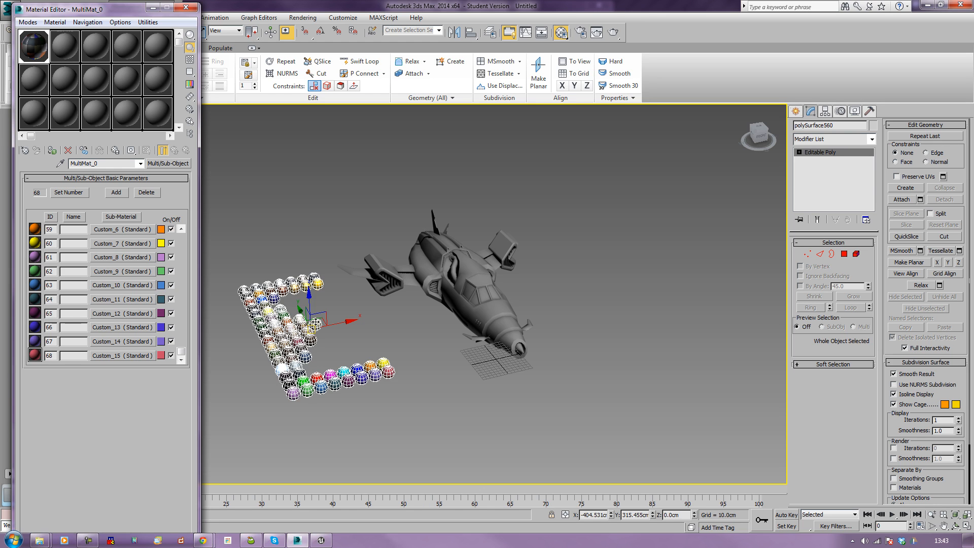
# Delete the swatch spheres from the scene.
pyautogui.click(300, 331)
pyautogui.press('Delete')
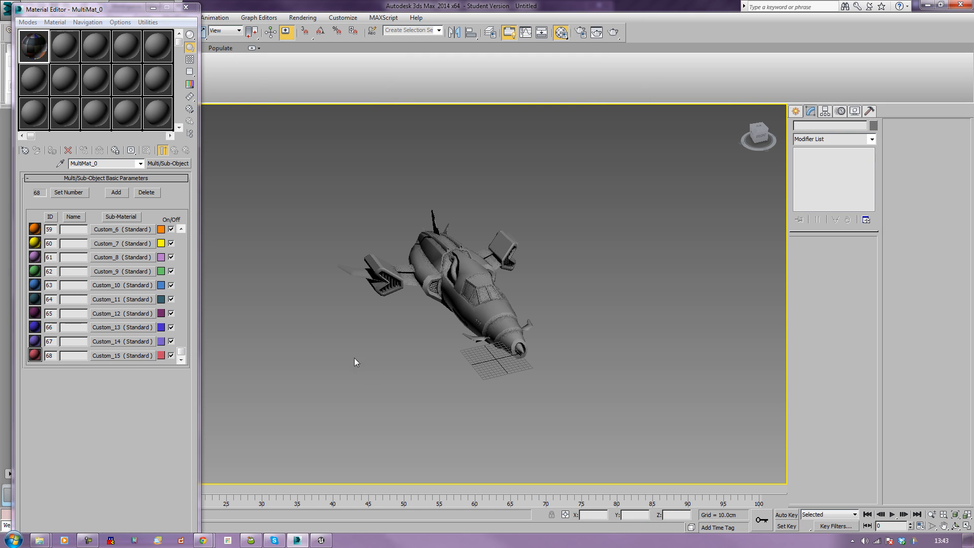
pyautogui.rightClick(370, 349)
# Select the ship and add an Edit Poly modifier above its Unwrap UVW modifier.
pyautogui.click(460, 304)
pyautogui.keyDown('alt'); pyautogui.moveTo(422, 327); pyautogui.dragTo(455, 367, button='middle'); pyautogui.keyUp('alt')
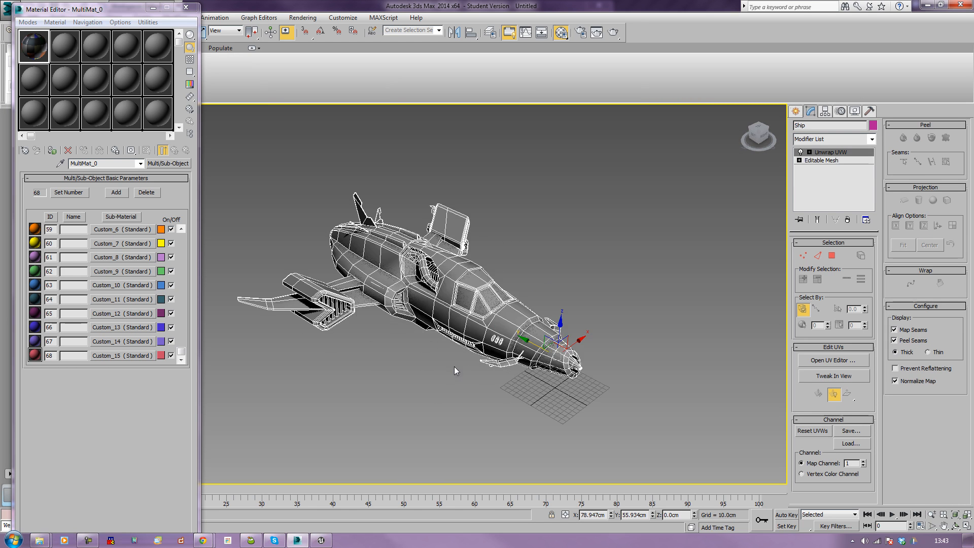
pyautogui.scroll(5, 454, 367)
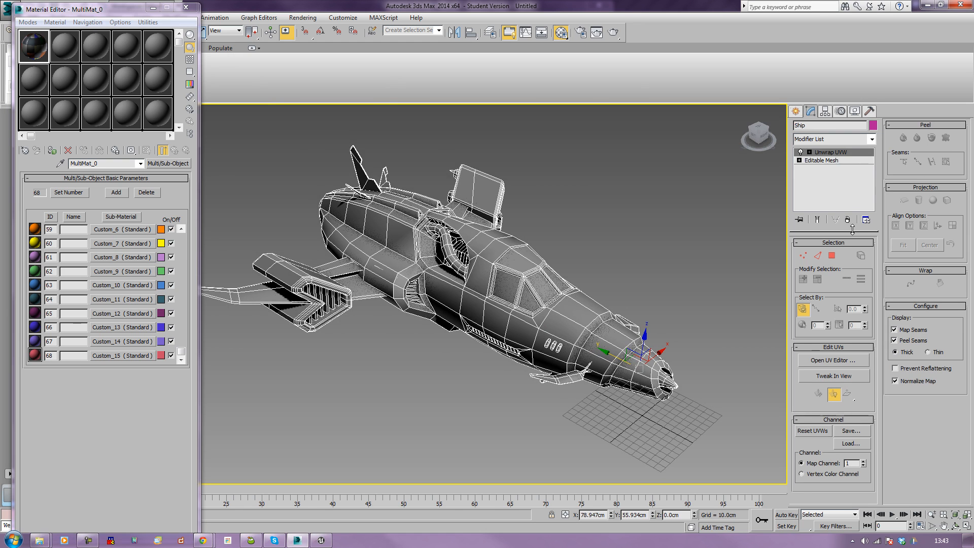
pyautogui.click(847, 139)
pyautogui.press('e')
pyautogui.press('e')
pyautogui.press('e')
pyautogui.press('e')
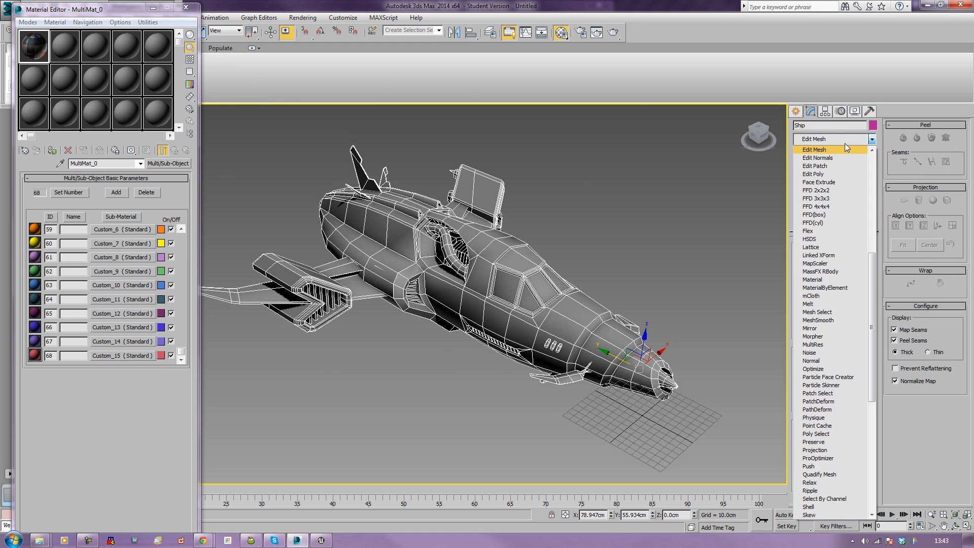
pyautogui.press('Return')
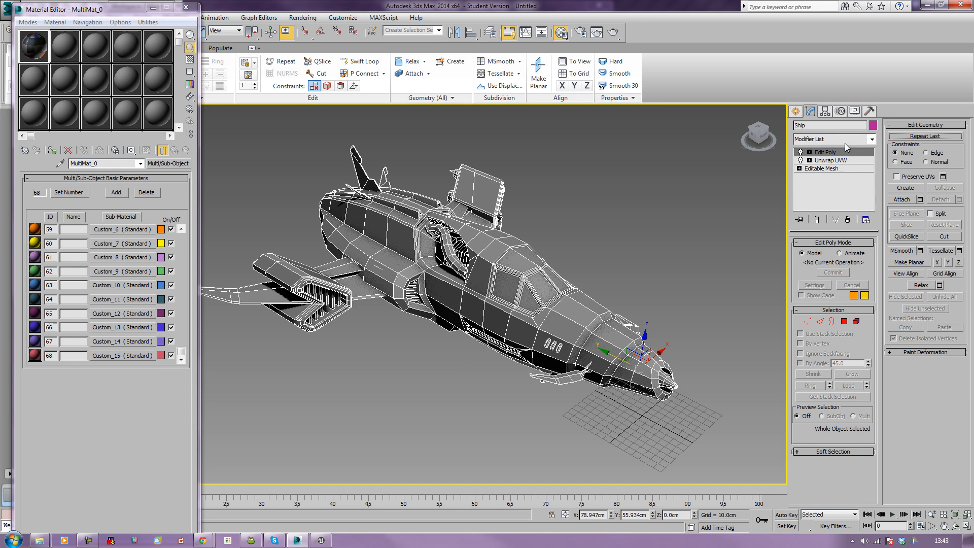
# Add a second Unwrap UVW modifier above Edit Poly and open the ship's UVs for editing.
pyautogui.click(829, 140)
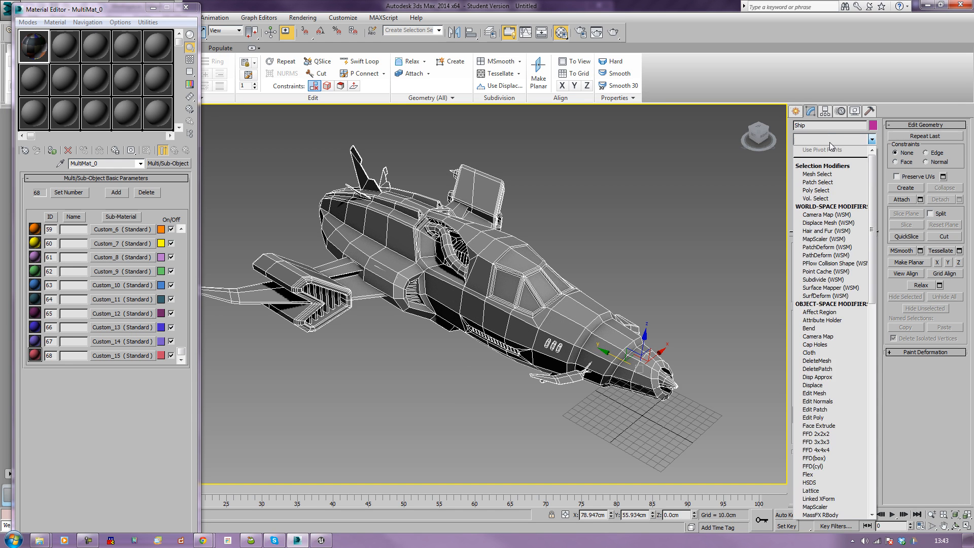
pyautogui.press('u')
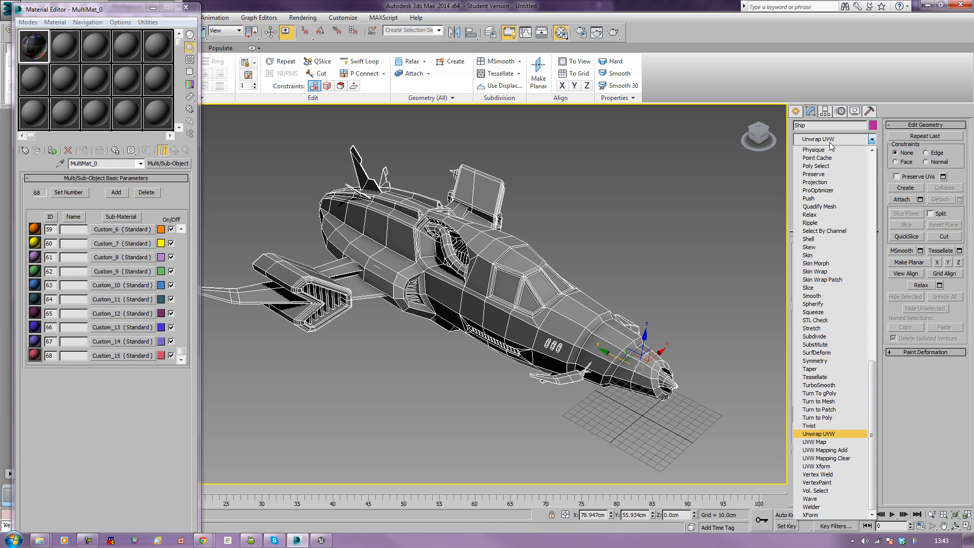
pyautogui.press('Down')
pyautogui.press('Up')
pyautogui.press('Return')
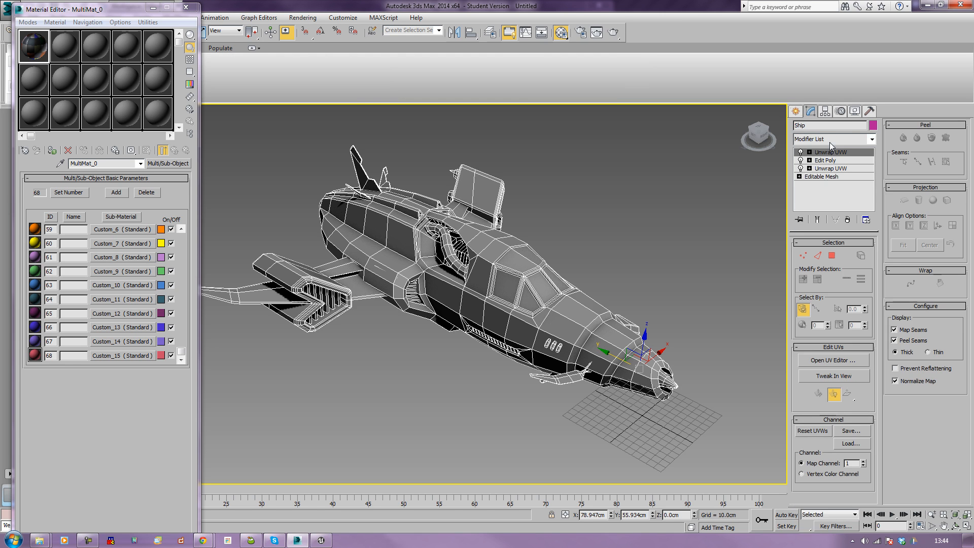
pyautogui.click(838, 360)
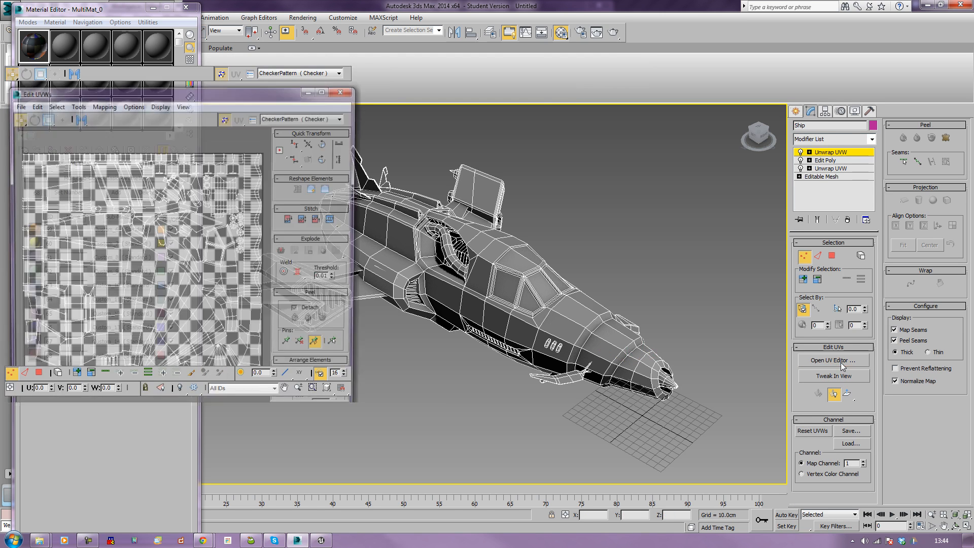
# Remove the topmost Unwrap UVW modifier from the ship and convert the model to an Editable Poly.
pyautogui.click(344, 46)
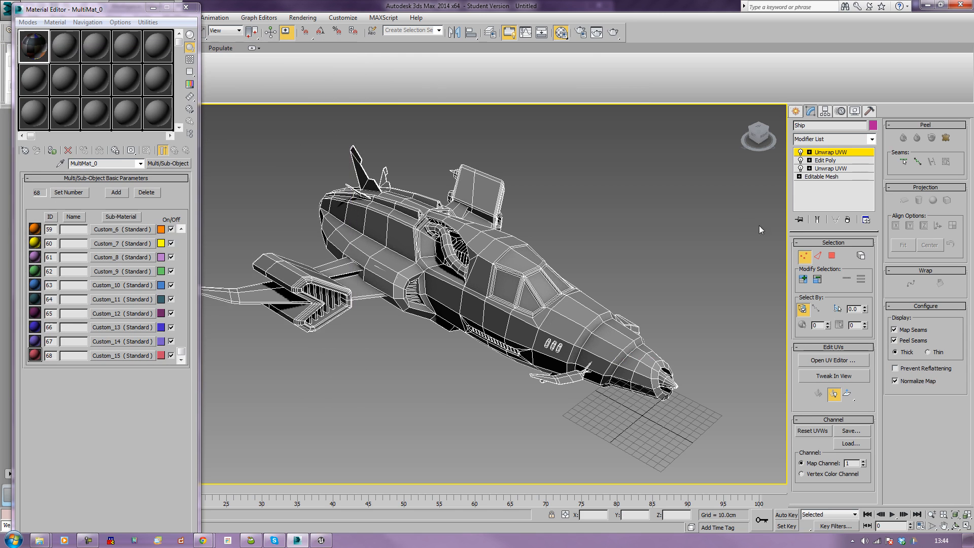
pyautogui.click(847, 220)
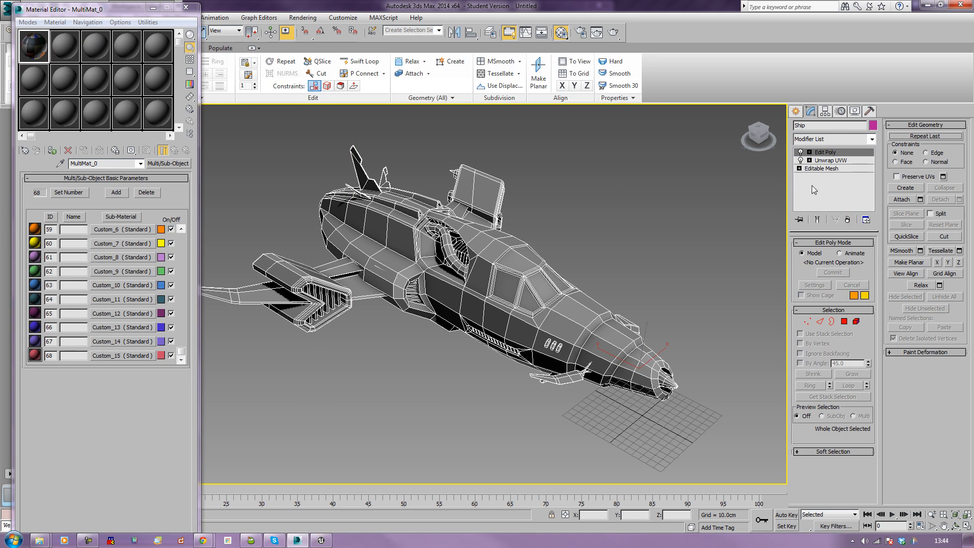
pyautogui.rightClick(523, 270)
pyautogui.moveTo(558, 359)
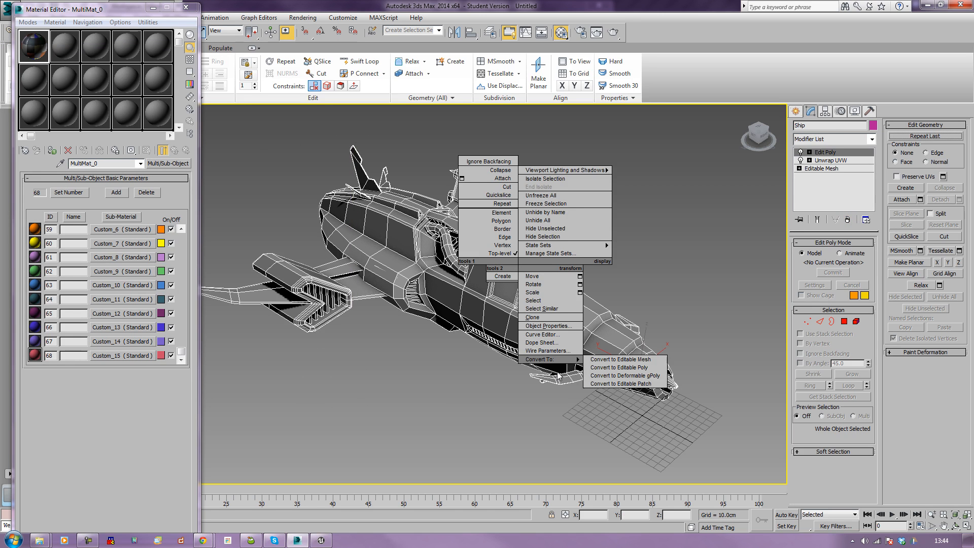
pyautogui.click(623, 368)
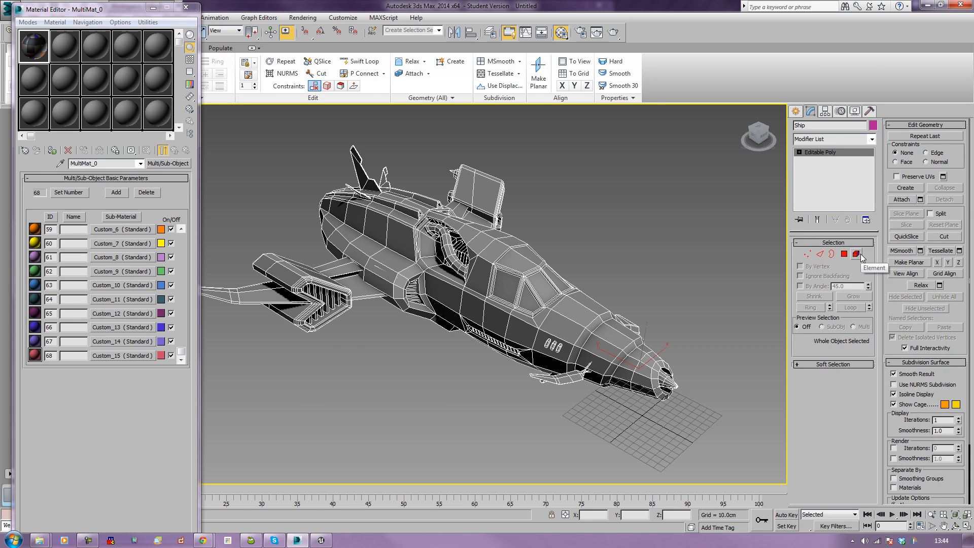
# Select the ship's main hull as an element and load the Carbon_Fibre sub-material into the second Material Editor slot.
pyautogui.press('5')
pyautogui.click(608, 324)
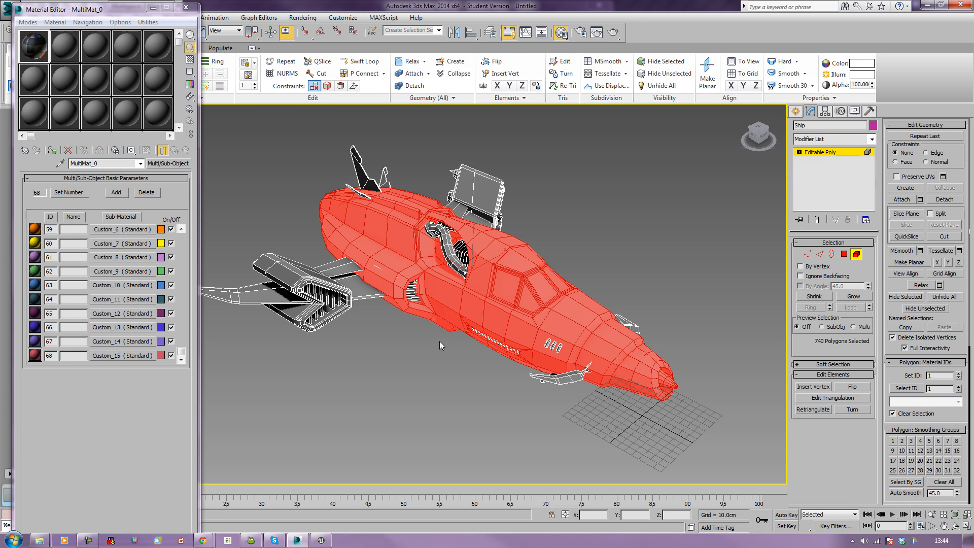
pyautogui.scroll(-4, 439, 340)
pyautogui.keyDown('alt'); pyautogui.moveTo(372, 351); pyautogui.dragTo(234, 293, button='middle'); pyautogui.keyUp('alt')
pyautogui.moveTo(181, 352); pyautogui.dragTo(182, 236)
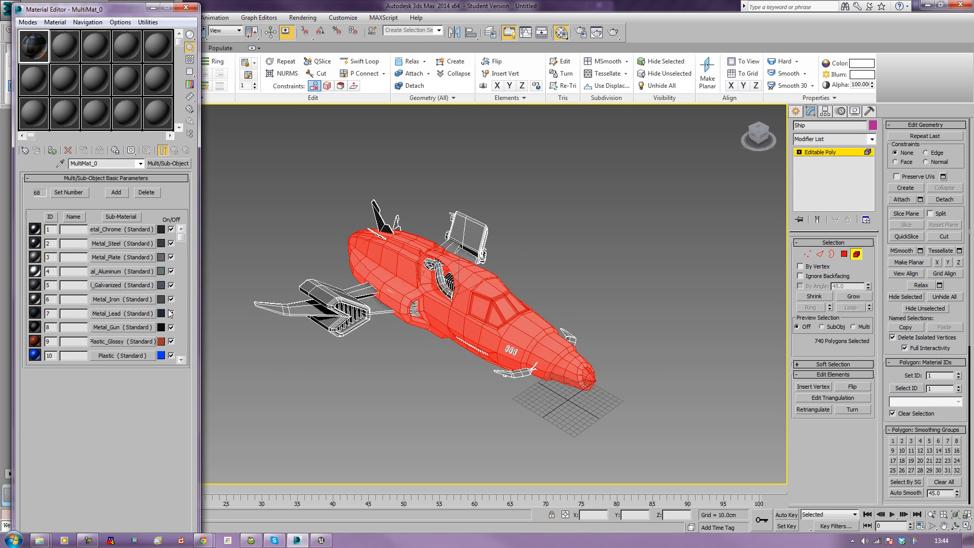
pyautogui.click(181, 360)
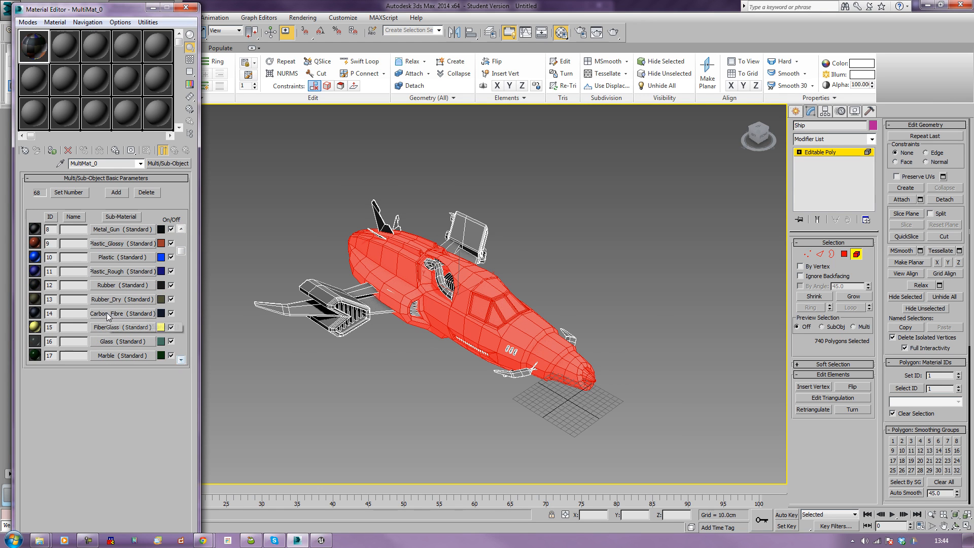
pyautogui.moveTo(108, 317); pyautogui.dragTo(70, 50)
pyautogui.click(82, 306)
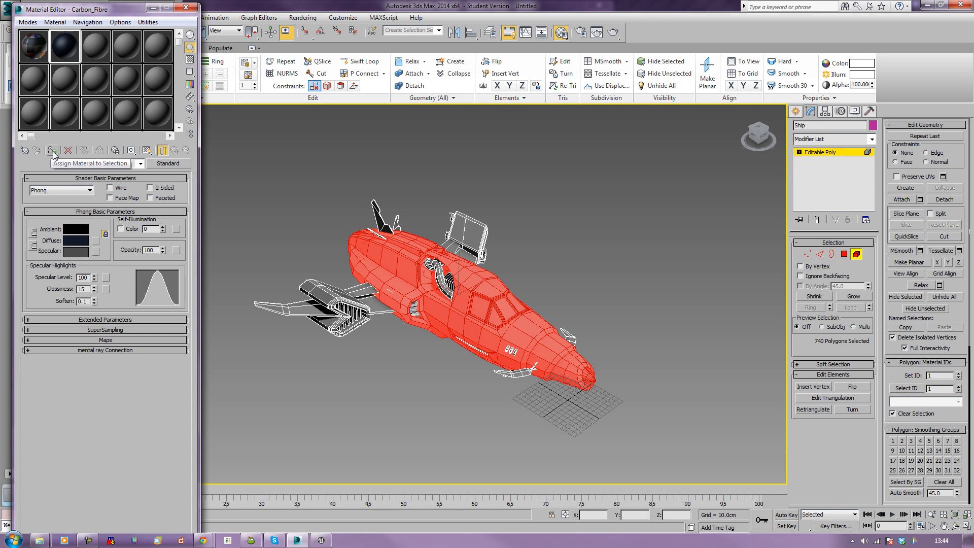
# Turn on viewport display for Carbon_Fibre, assign it to the selected hull, and clear the selection.
pyautogui.click(146, 150)
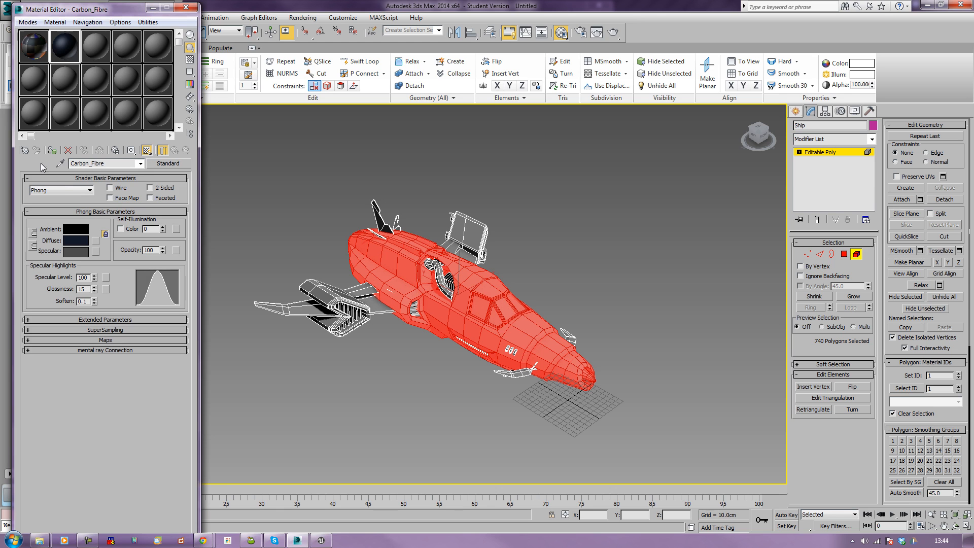
pyautogui.click(52, 150)
pyautogui.click(373, 405)
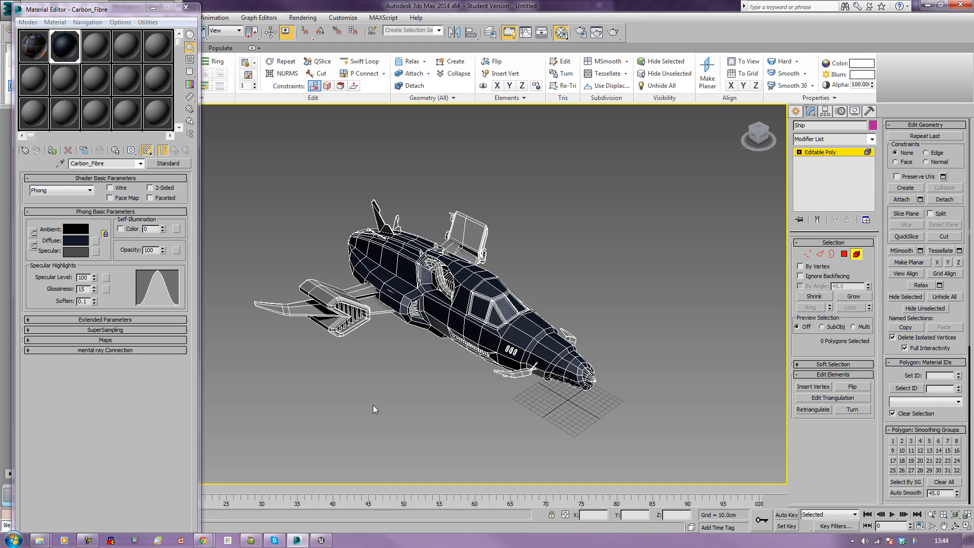
# Select the outer engine pods with their fins on both sides and assign Carbon_Fibre to them.
pyautogui.keyDown('alt'); pyautogui.moveTo(403, 397); pyautogui.dragTo(371, 311, button='middle'); pyautogui.keyUp('alt')
pyautogui.click(371, 310)
pyautogui.keyDown('ctrl'); pyautogui.click(297, 307); pyautogui.keyUp('ctrl')
pyautogui.click(290, 309)
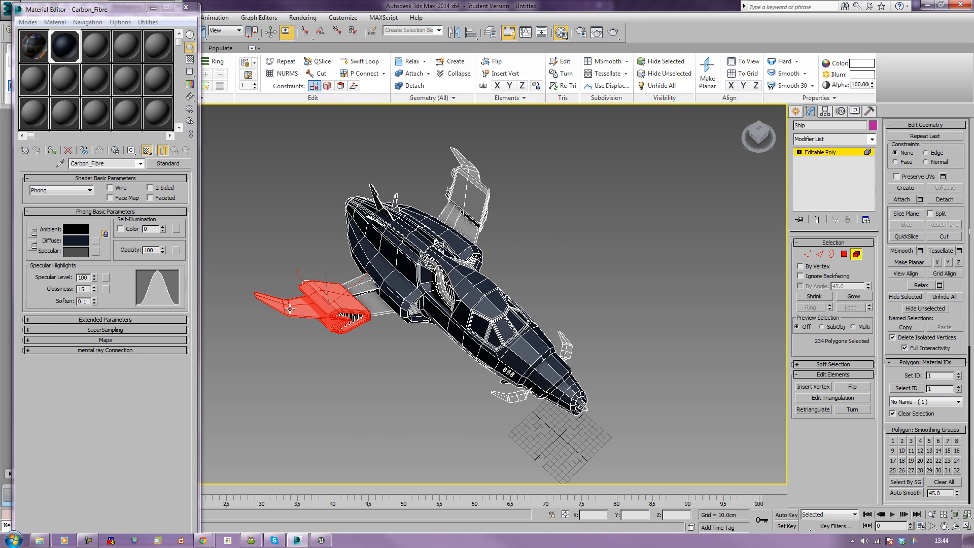
pyautogui.keyDown('ctrl'); pyautogui.click(472, 174); pyautogui.keyUp('ctrl')
pyautogui.click(52, 150)
pyautogui.click(308, 381)
# Select the struts that connect the engine pods to the hull on both sides of the ship.
pyautogui.keyDown('alt'); pyautogui.moveTo(306, 379); pyautogui.dragTo(342, 372, button='middle'); pyautogui.keyUp('alt')
pyautogui.click(372, 325)
pyautogui.keyDown('alt'); pyautogui.moveTo(414, 309); pyautogui.dragTo(422, 336, button='middle'); pyautogui.keyUp('alt')
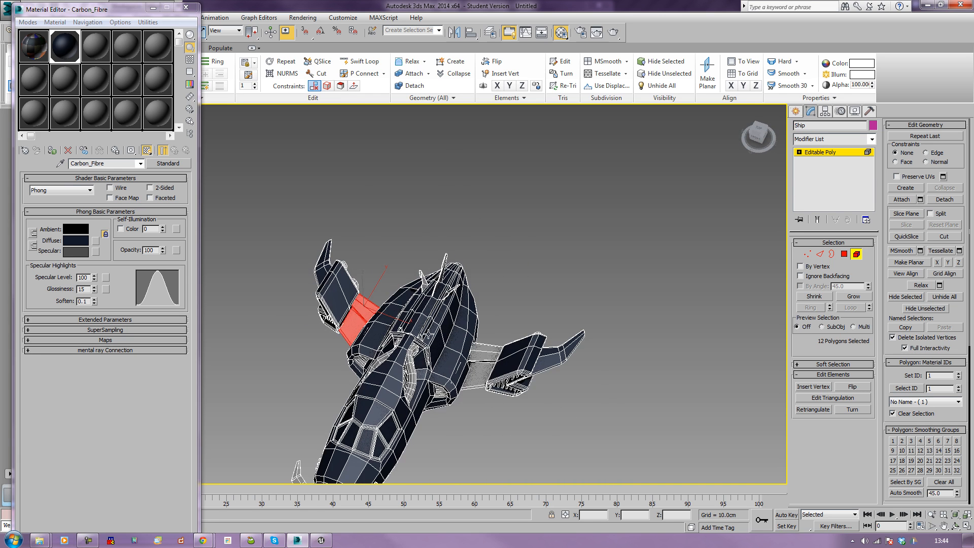
pyautogui.keyDown('ctrl'); pyautogui.click(488, 373); pyautogui.keyUp('ctrl')
pyautogui.keyDown('ctrl'); pyautogui.click(482, 382); pyautogui.keyUp('ctrl')
pyautogui.keyDown('alt'); pyautogui.moveTo(483, 382); pyautogui.dragTo(517, 392, button='middle'); pyautogui.keyUp('alt')
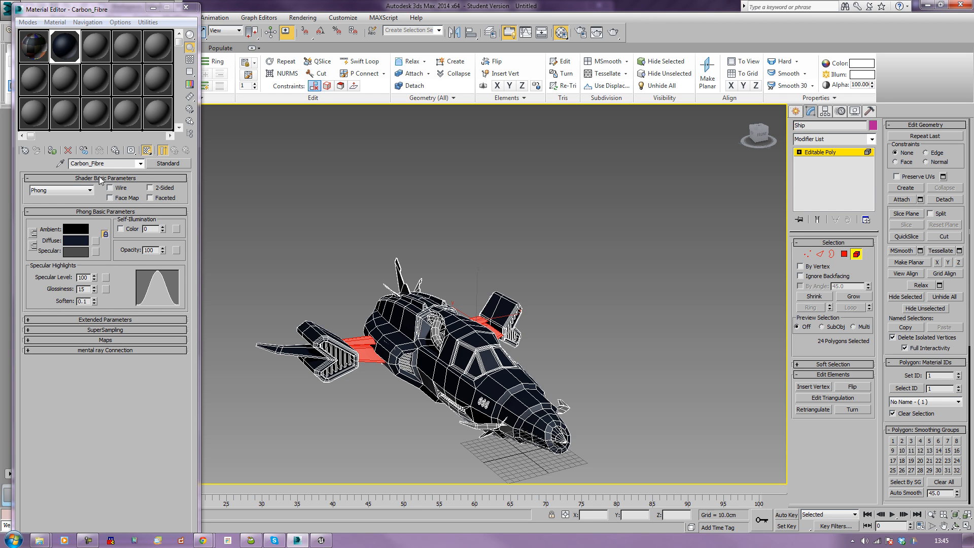
# Browse MultiMat_0's sub-materials for a metal suited to the selected wing struts.
pyautogui.click(34, 46)
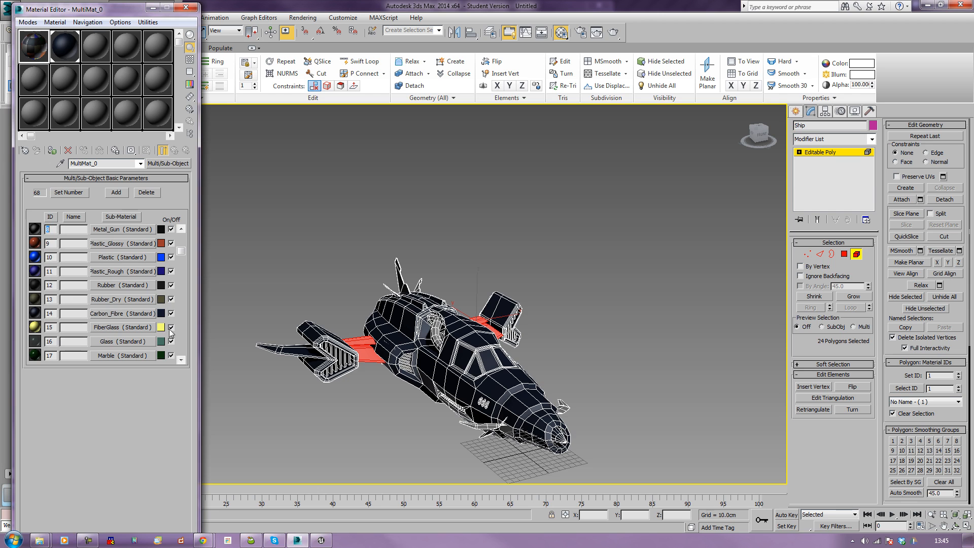
pyautogui.click(180, 360)
pyautogui.click(181, 360)
pyautogui.click(180, 360)
pyautogui.click(181, 360)
pyautogui.click(181, 360)
pyautogui.click(181, 360)
pyautogui.click(181, 360)
pyautogui.click(181, 359)
pyautogui.click(180, 360)
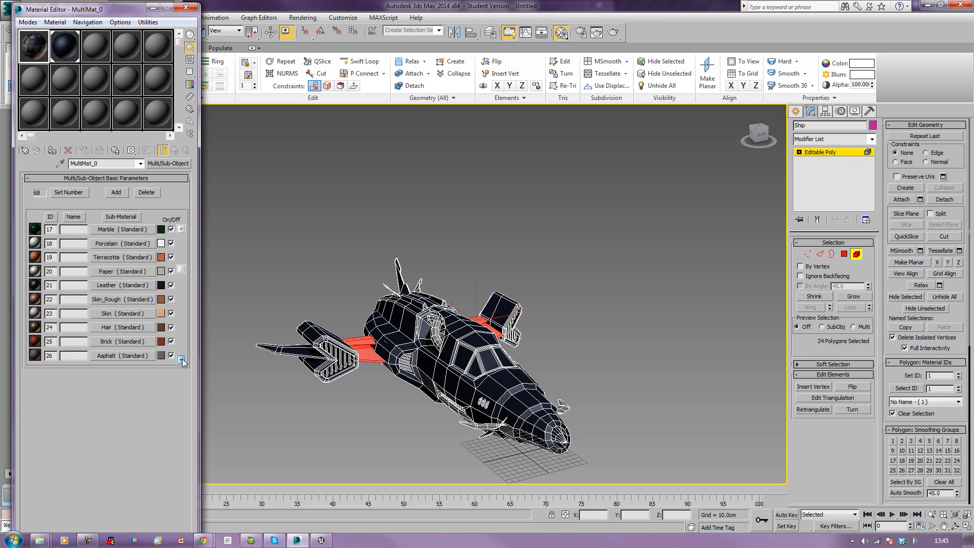
pyautogui.click(181, 229)
pyautogui.click(182, 229)
pyautogui.click(181, 229)
pyautogui.click(182, 229)
pyautogui.click(181, 229)
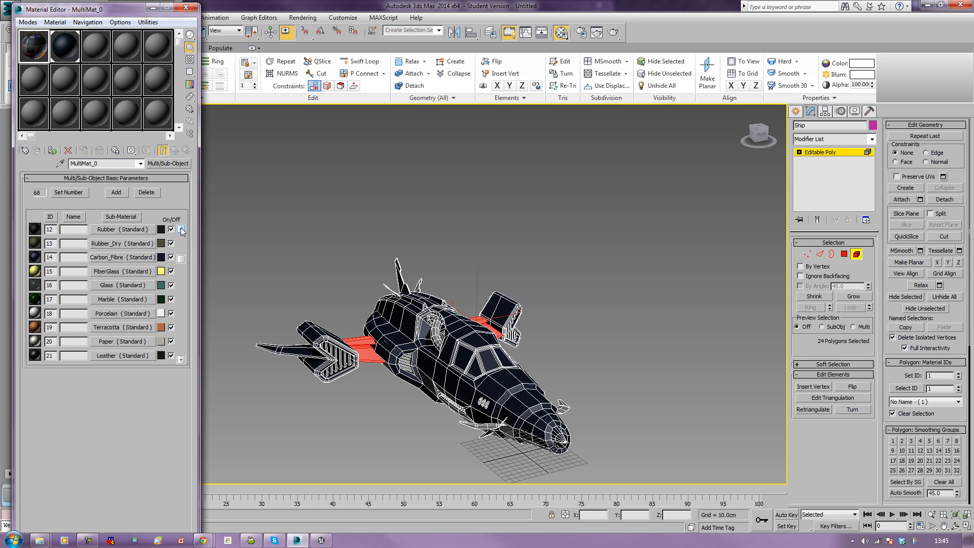
pyautogui.click(181, 229)
pyautogui.click(182, 229)
pyautogui.click(181, 230)
pyautogui.click(181, 229)
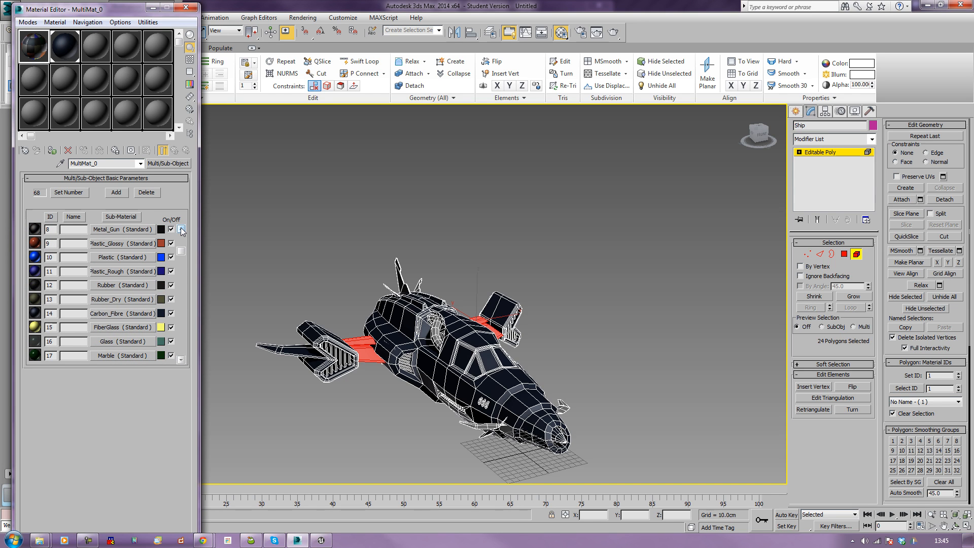
pyautogui.click(181, 229)
pyautogui.click(181, 229)
pyautogui.click(182, 229)
pyautogui.click(182, 230)
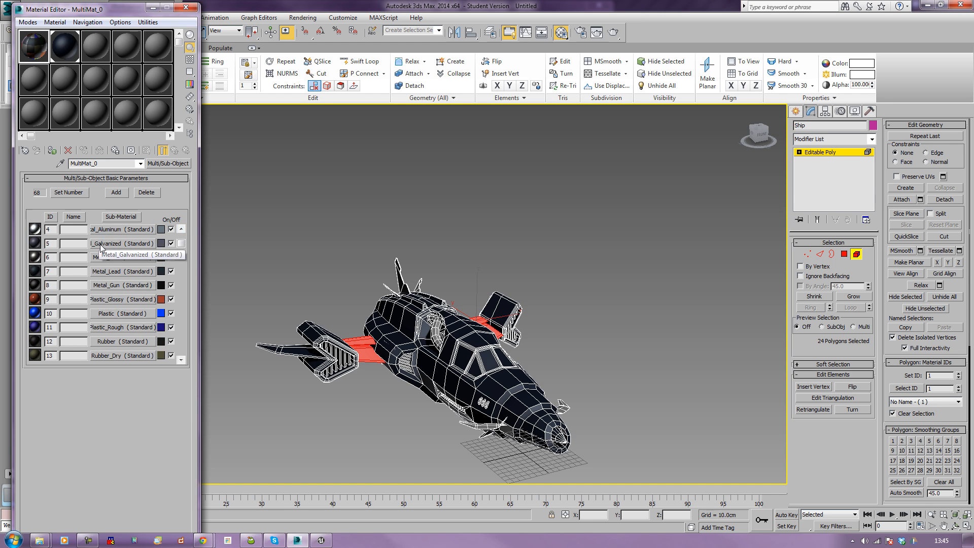
pyautogui.scroll(3, 104, 256)
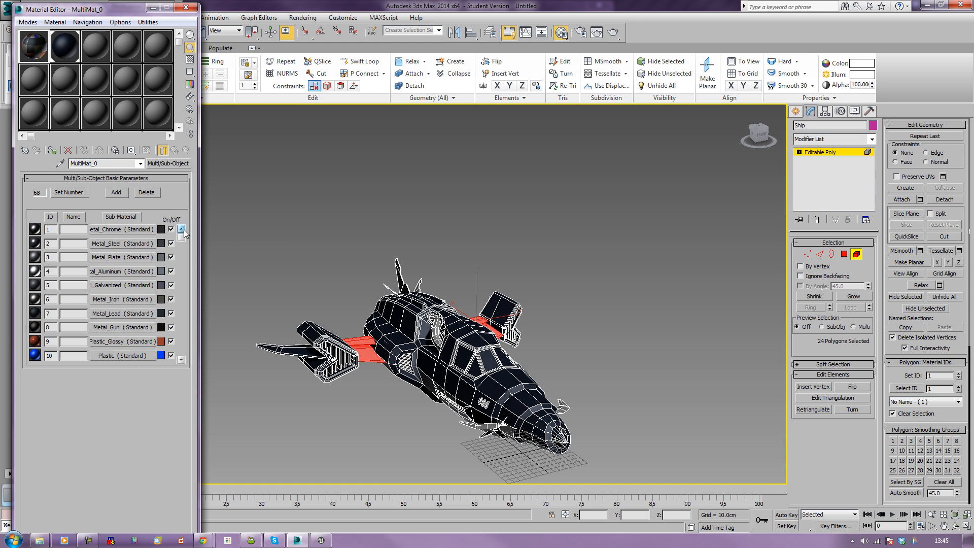
# Load the Metal_Plate sub-material into the third slot, assign it to the selected struts, and clear the selection.
pyautogui.moveTo(106, 259); pyautogui.dragTo(108, 55)
pyautogui.click(71, 307)
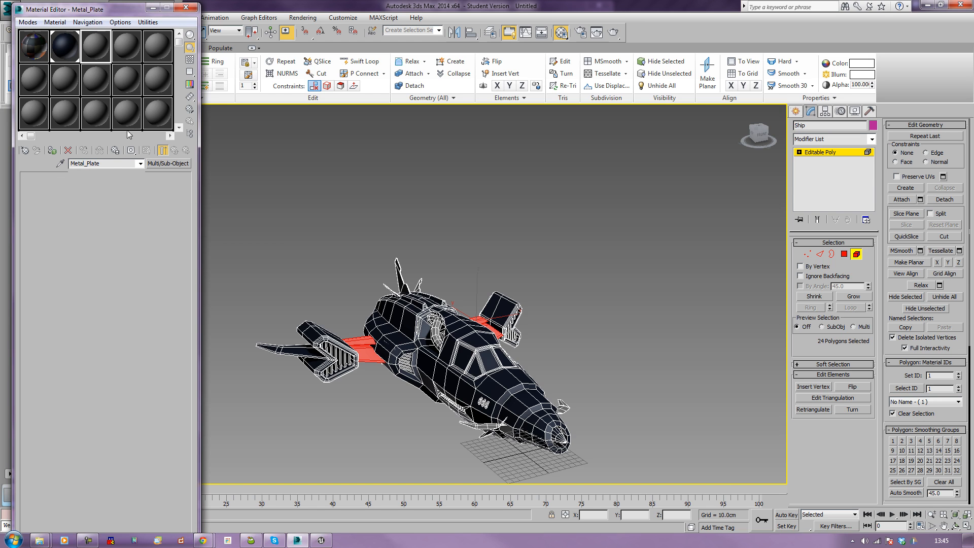
pyautogui.click(52, 151)
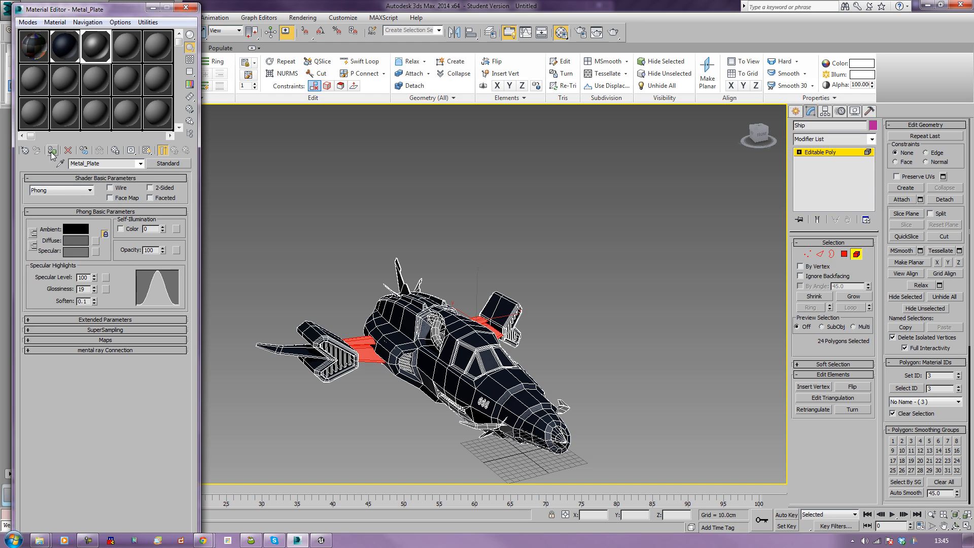
pyautogui.click(298, 205)
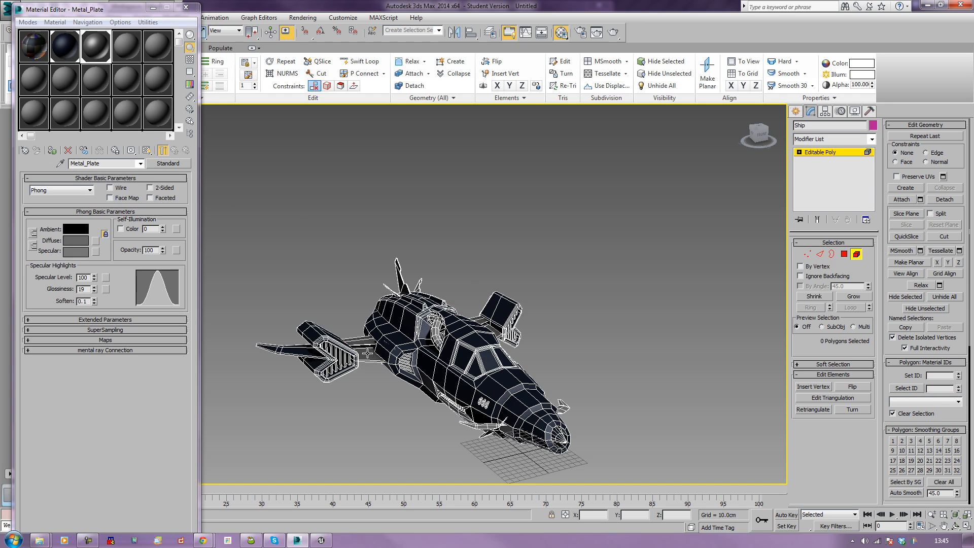
# Select the grille slats inside the starboard engine pod as elements.
pyautogui.click(349, 361)
pyautogui.keyDown('alt'); pyautogui.moveTo(333, 371); pyautogui.dragTo(356, 388, button='middle'); pyautogui.keyUp('alt')
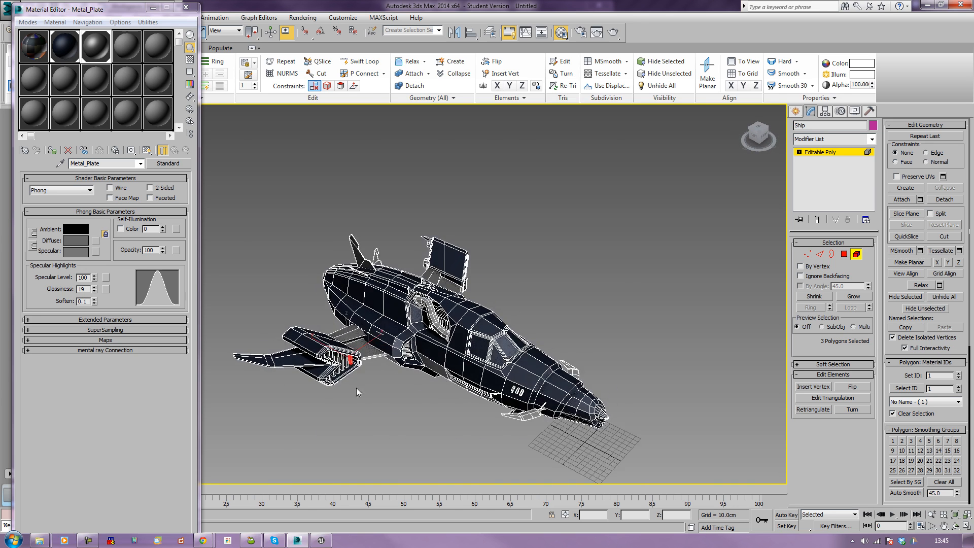
pyautogui.scroll(3, 360, 366)
pyautogui.keyDown('ctrl'); pyautogui.click(343, 310); pyautogui.keyUp('ctrl')
pyautogui.keyDown('ctrl'); pyautogui.click(334, 311); pyautogui.keyUp('ctrl')
pyautogui.keyDown('ctrl'); pyautogui.click(328, 305); pyautogui.keyUp('ctrl')
pyautogui.keyDown('ctrl'); pyautogui.click(319, 302); pyautogui.keyUp('ctrl')
pyautogui.keyDown('ctrl'); pyautogui.click(306, 298); pyautogui.keyUp('ctrl')
# Add the slats of the starboard hull intake behind the cockpit to the selection.
pyautogui.keyDown('alt'); pyautogui.moveTo(448, 317); pyautogui.dragTo(425, 310, button='middle'); pyautogui.keyUp('alt')
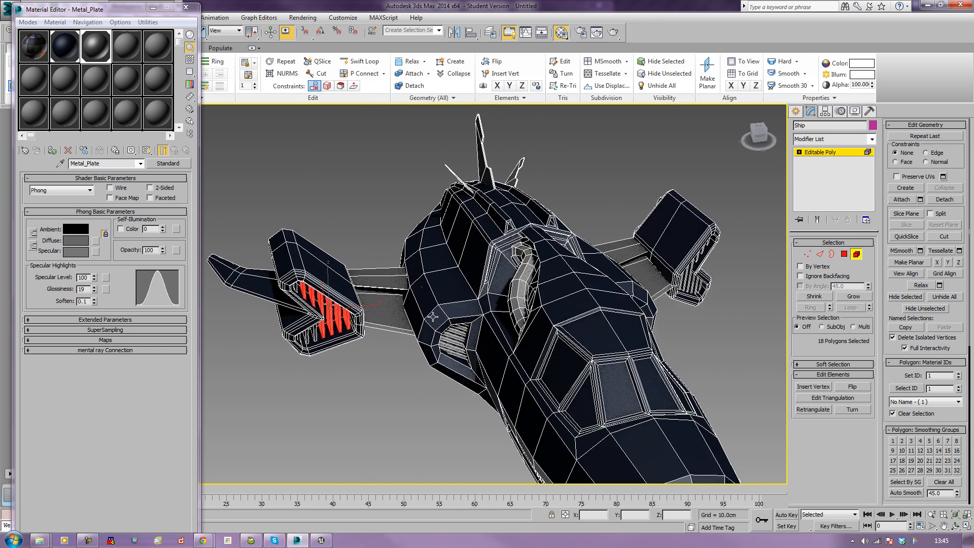
pyautogui.scroll(5, 426, 311)
pyautogui.keyDown('ctrl'); pyautogui.click(457, 343); pyautogui.keyUp('ctrl')
pyautogui.keyDown('ctrl'); pyautogui.click(456, 329); pyautogui.keyUp('ctrl')
pyautogui.keyDown('ctrl'); pyautogui.click(457, 321); pyautogui.keyUp('ctrl')
pyautogui.keyDown('ctrl'); pyautogui.click(458, 314); pyautogui.keyUp('ctrl')
pyautogui.keyDown('ctrl'); pyautogui.click(460, 304); pyautogui.keyUp('ctrl')
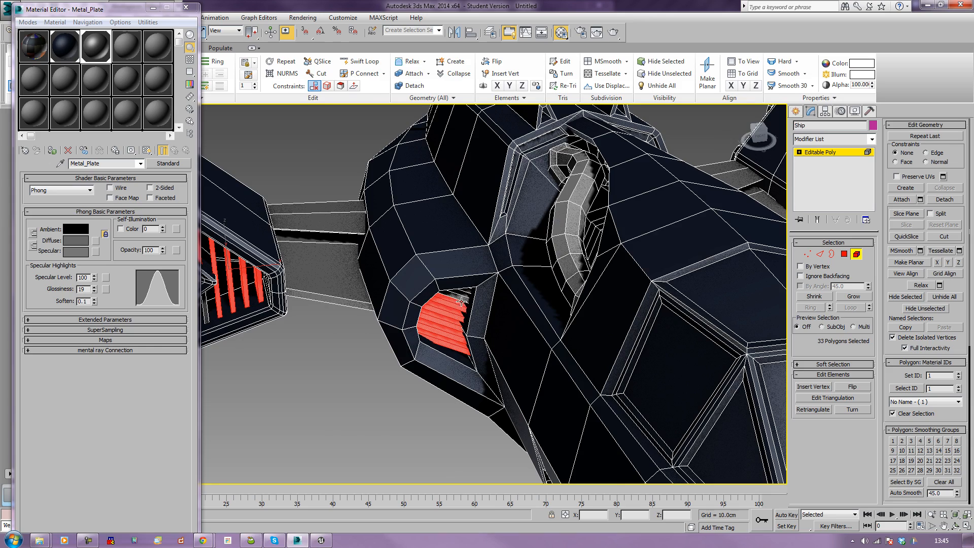
pyautogui.keyDown('ctrl'); pyautogui.click(463, 296); pyautogui.keyUp('ctrl')
pyautogui.keyDown('ctrl'); pyautogui.click(466, 291); pyautogui.keyUp('ctrl')
# Add the grille slats inside the port engine pod to the selection.
pyautogui.keyDown('alt'); pyautogui.moveTo(489, 315); pyautogui.dragTo(497, 279, button='middle'); pyautogui.keyUp('alt')
pyautogui.keyDown('ctrl'); pyautogui.click(704, 359); pyautogui.keyUp('ctrl')
pyautogui.keyDown('ctrl'); pyautogui.click(698, 358); pyautogui.keyUp('ctrl')
pyautogui.keyDown('ctrl'); pyautogui.click(682, 353); pyautogui.keyUp('ctrl')
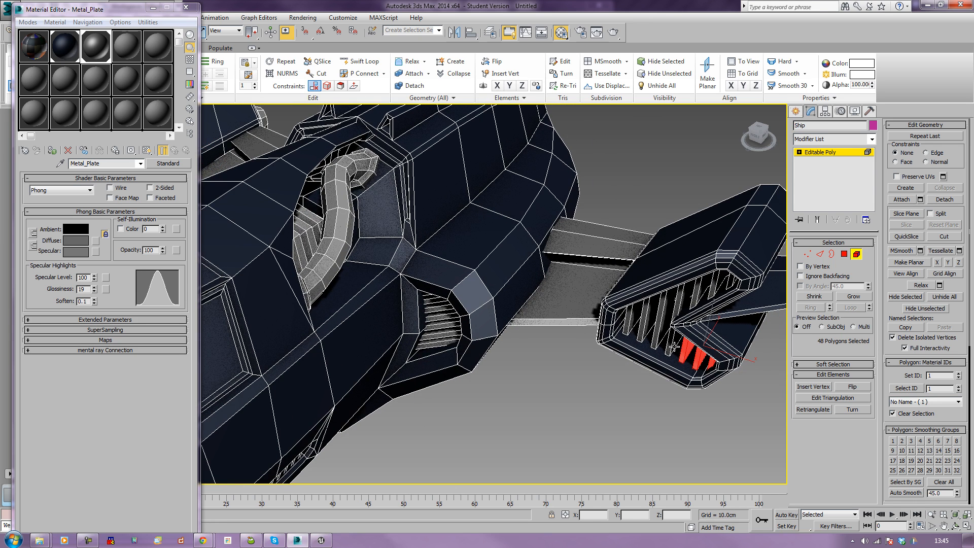
pyautogui.keyDown('ctrl'); pyautogui.click(671, 343); pyautogui.keyUp('ctrl')
pyautogui.keyDown('ctrl'); pyautogui.click(656, 328); pyautogui.keyUp('ctrl')
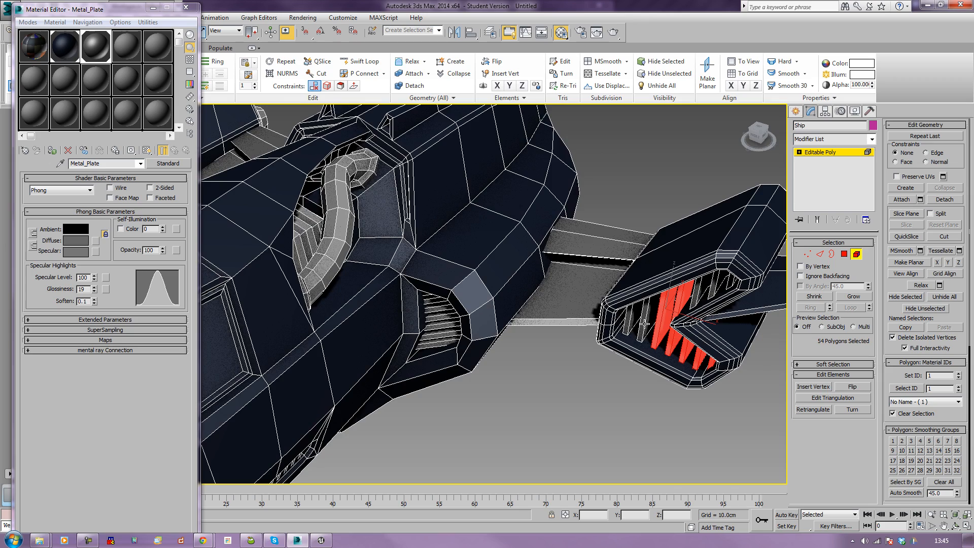
pyautogui.keyDown('ctrl'); pyautogui.click(645, 324); pyautogui.keyUp('ctrl')
pyautogui.keyDown('ctrl'); pyautogui.click(627, 322); pyautogui.keyUp('ctrl')
# Add the slats of the port hull intake behind the cockpit to the selection.
pyautogui.keyDown('alt'); pyautogui.moveTo(471, 379); pyautogui.dragTo(543, 368, button='middle'); pyautogui.keyUp('alt')
pyautogui.scroll(3, 458, 359)
pyautogui.keyDown('ctrl'); pyautogui.click(558, 363); pyautogui.keyUp('ctrl')
pyautogui.keyDown('ctrl'); pyautogui.click(559, 355); pyautogui.keyUp('ctrl')
pyautogui.keyDown('ctrl'); pyautogui.click(559, 347); pyautogui.keyUp('ctrl')
pyautogui.keyDown('ctrl'); pyautogui.click(559, 340); pyautogui.keyUp('ctrl')
pyautogui.keyDown('ctrl'); pyautogui.click(559, 332); pyautogui.keyUp('ctrl')
pyautogui.keyDown('ctrl'); pyautogui.click(556, 327); pyautogui.keyUp('ctrl')
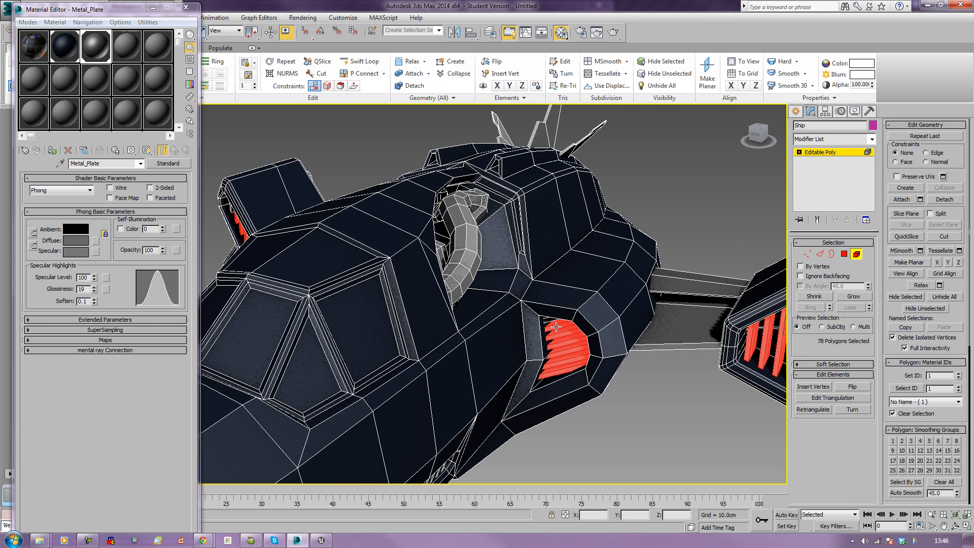
# Add all slats of the long port side vent below the cockpit to the selection.
pyautogui.keyDown('alt'); pyautogui.moveTo(543, 349); pyautogui.dragTo(565, 308, button='middle'); pyautogui.keyUp('alt')
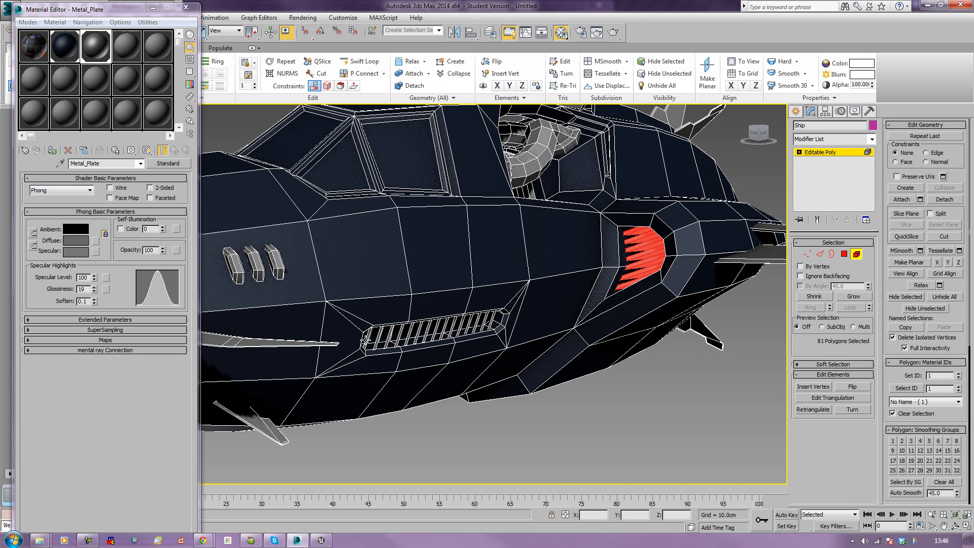
pyautogui.keyDown('ctrl'); pyautogui.click(379, 334); pyautogui.keyUp('ctrl')
pyautogui.keyDown('ctrl'); pyautogui.click(390, 334); pyautogui.keyUp('ctrl')
pyautogui.keyDown('ctrl'); pyautogui.click(399, 334); pyautogui.keyUp('ctrl')
pyautogui.keyDown('ctrl'); pyautogui.click(410, 333); pyautogui.keyUp('ctrl')
pyautogui.keyDown('ctrl'); pyautogui.click(429, 331); pyautogui.keyUp('ctrl')
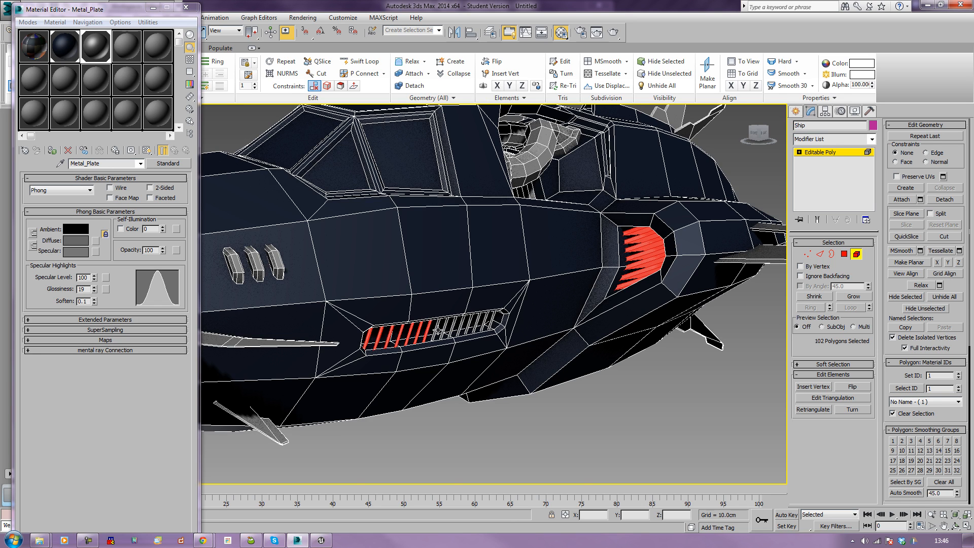
pyautogui.hotkey('ctrl', 'i')
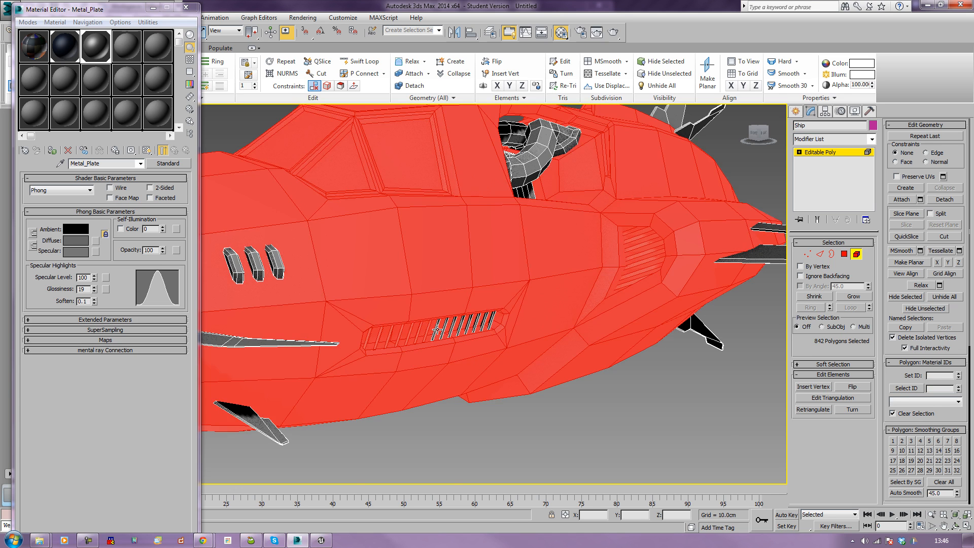
pyautogui.hotkey('ctrl', 'z')
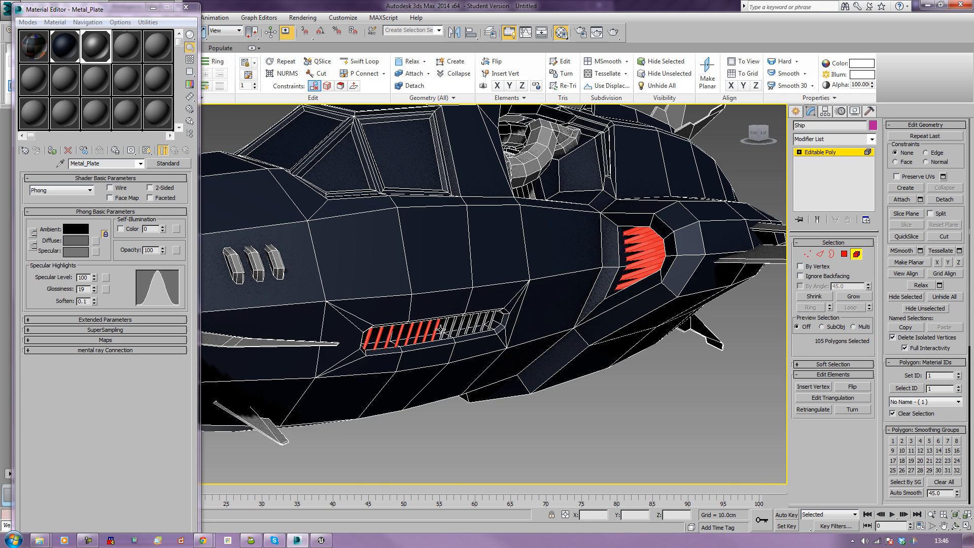
pyautogui.keyDown('ctrl'); pyautogui.click(448, 331); pyautogui.keyUp('ctrl')
pyautogui.keyDown('ctrl'); pyautogui.click(463, 328); pyautogui.keyUp('ctrl')
pyautogui.keyDown('ctrl'); pyautogui.click(472, 327); pyautogui.keyUp('ctrl')
pyautogui.keyDown('ctrl'); pyautogui.click(482, 326); pyautogui.keyUp('ctrl')
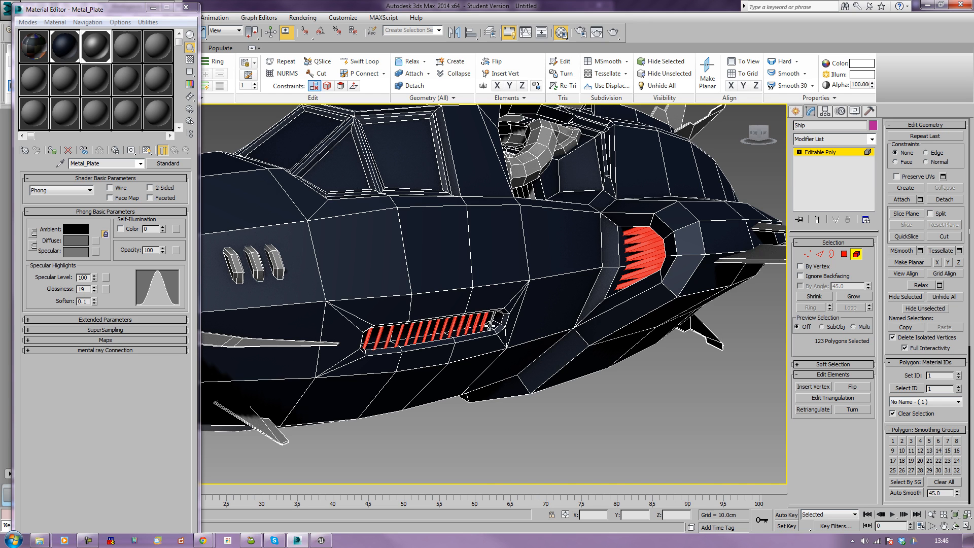
# Add all slats of the long starboard side vent below the cockpit to the selection, undoing any accidental hull selection.
pyautogui.scroll(-5, 485, 325)
pyautogui.keyDown('alt'); pyautogui.moveTo(335, 336); pyautogui.dragTo(475, 358, button='middle'); pyautogui.keyUp('alt')
pyautogui.scroll(3, 544, 371)
pyautogui.scroll(6, 470, 361)
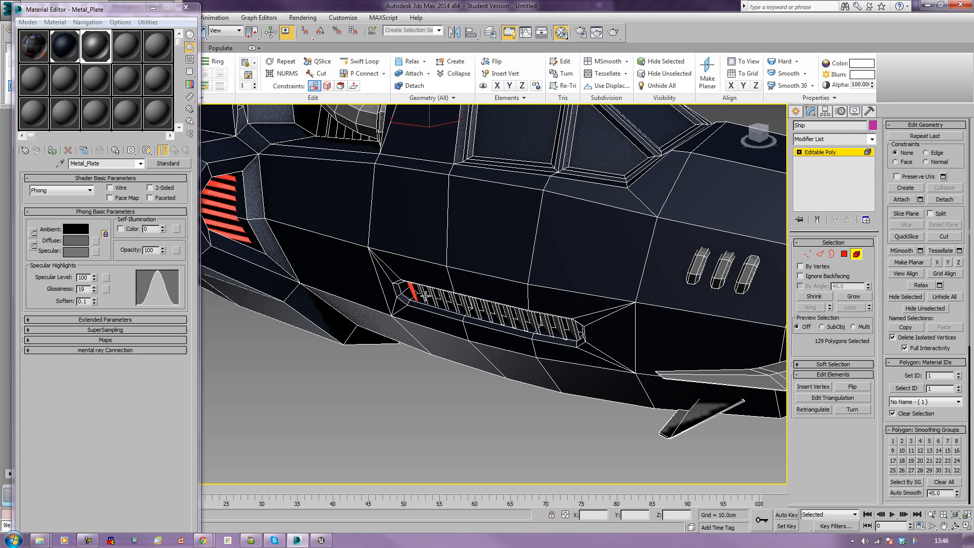
pyautogui.keyDown('ctrl'); pyautogui.click(422, 294); pyautogui.keyUp('ctrl')
pyautogui.keyDown('ctrl'); pyautogui.click(432, 298); pyautogui.keyUp('ctrl')
pyautogui.keyDown('ctrl'); pyautogui.click(446, 302); pyautogui.keyUp('ctrl')
pyautogui.keyDown('ctrl'); pyautogui.click(456, 307); pyautogui.keyUp('ctrl')
pyautogui.keyDown('ctrl'); pyautogui.click(468, 310); pyautogui.keyUp('ctrl')
pyautogui.keyDown('ctrl'); pyautogui.click(478, 313); pyautogui.keyUp('ctrl')
pyautogui.keyDown('ctrl'); pyautogui.click(488, 315); pyautogui.keyUp('ctrl')
pyautogui.keyDown('ctrl'); pyautogui.click(506, 319); pyautogui.keyUp('ctrl')
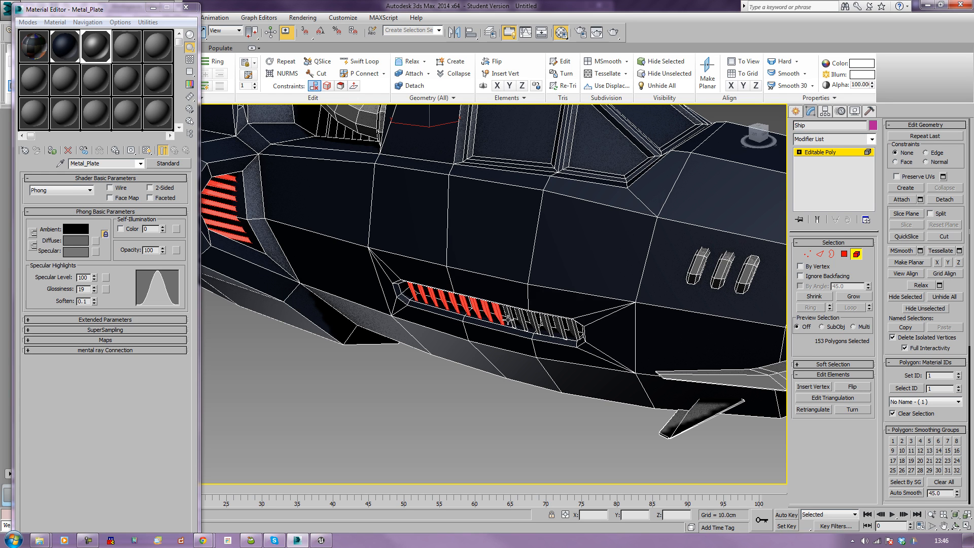
pyautogui.keyDown('ctrl'); pyautogui.click(517, 322); pyautogui.keyUp('ctrl')
pyautogui.keyDown('ctrl'); pyautogui.click(557, 330); pyautogui.keyUp('ctrl')
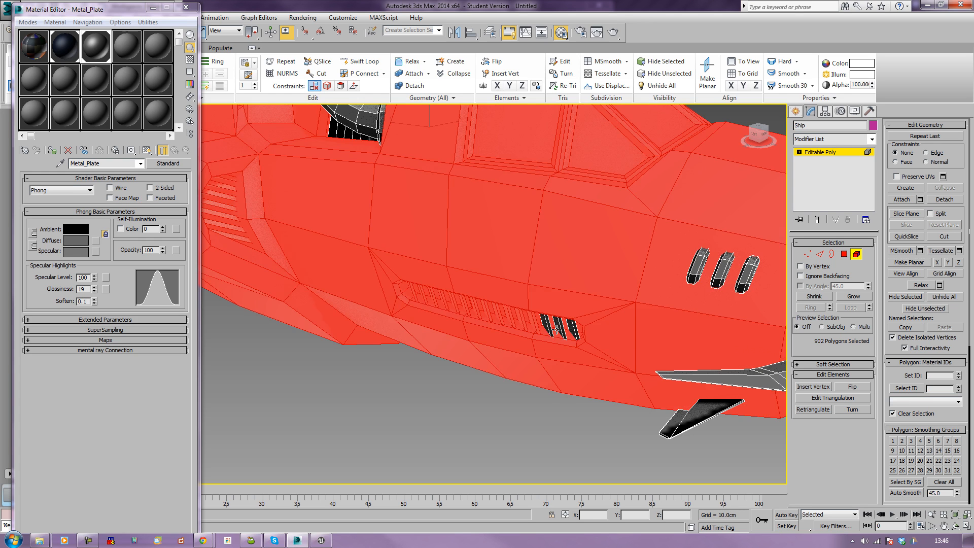
pyautogui.hotkey('ctrl', 'z')
pyautogui.keyDown('ctrl'); pyautogui.click(550, 329); pyautogui.keyUp('ctrl')
pyautogui.keyDown('ctrl'); pyautogui.click(562, 328); pyautogui.keyUp('ctrl')
pyautogui.keyDown('ctrl'); pyautogui.click(578, 330); pyautogui.keyUp('ctrl')
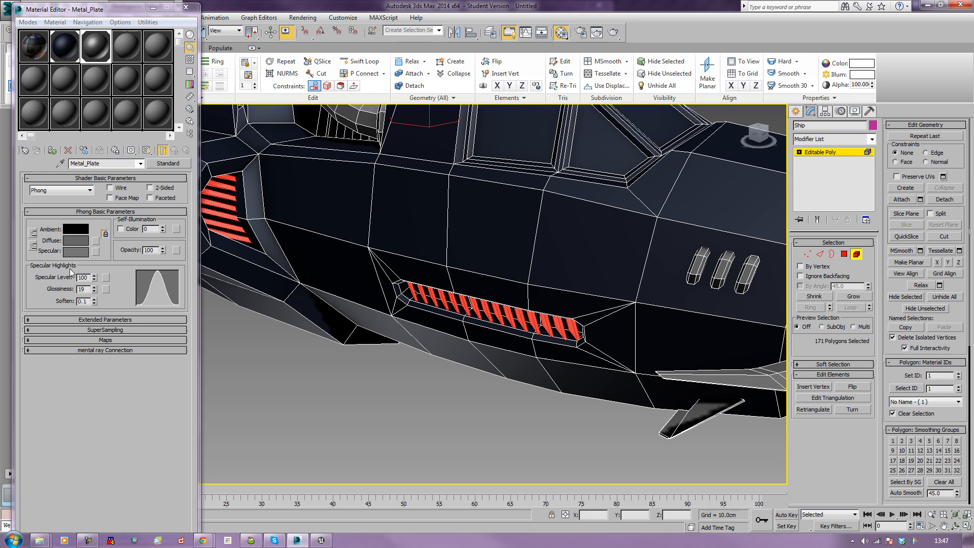
# Place the Metal_Painted sub-material of MultiMat_0 as an instance in the fourth sample slot.
pyautogui.click(41, 43)
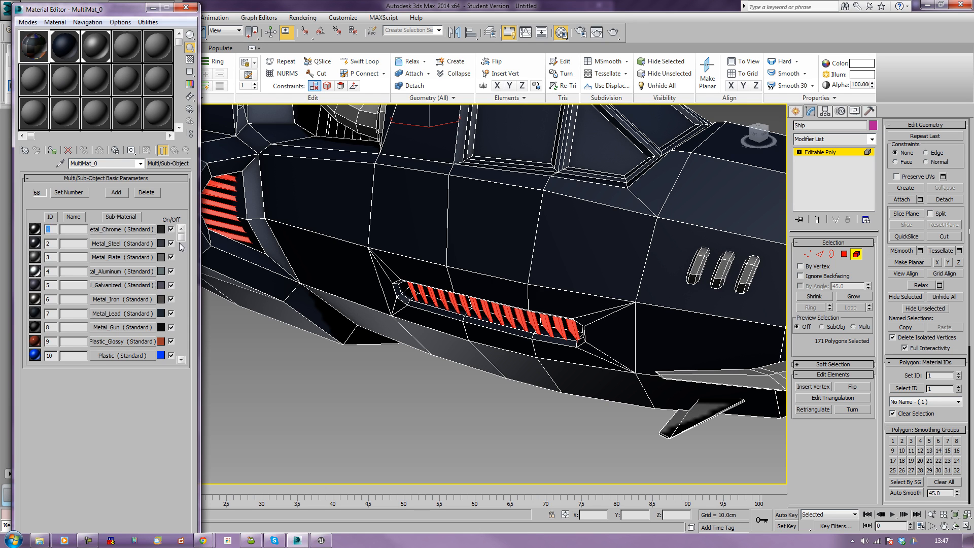
pyautogui.moveTo(181, 237); pyautogui.dragTo(184, 312)
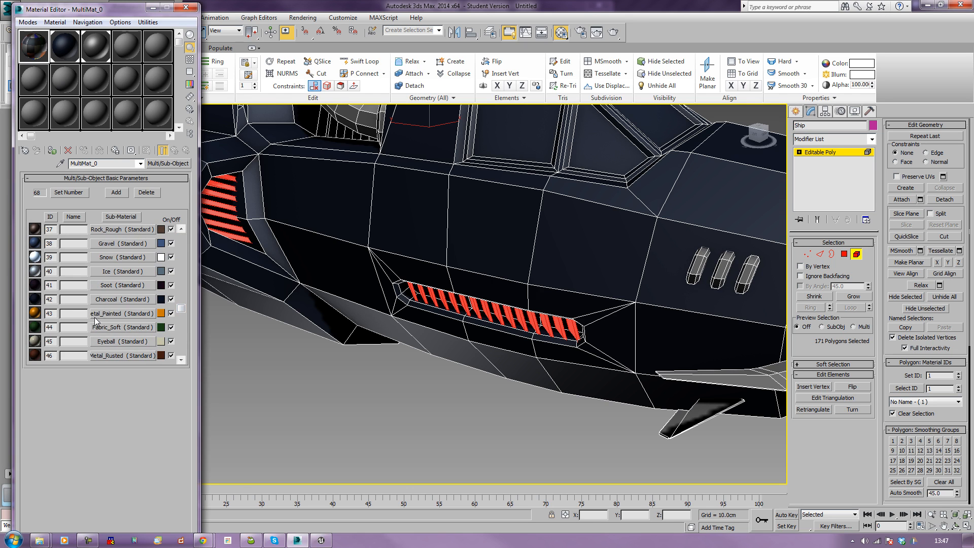
pyautogui.moveTo(99, 319); pyautogui.dragTo(125, 53)
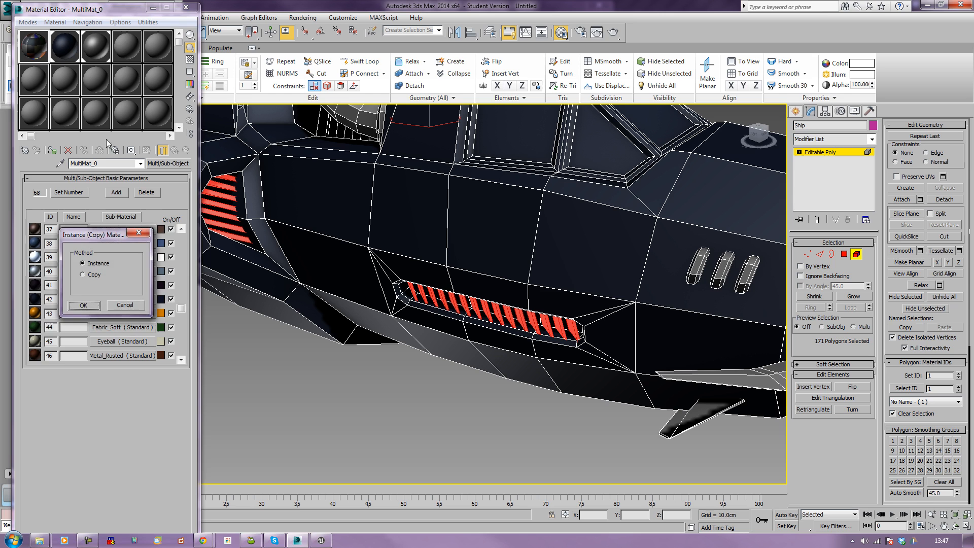
pyautogui.click(83, 305)
# Assign Metal_Painted to the selected vent, intake and engine pod slats, show it in the viewport and clear the selection.
pyautogui.click(134, 48)
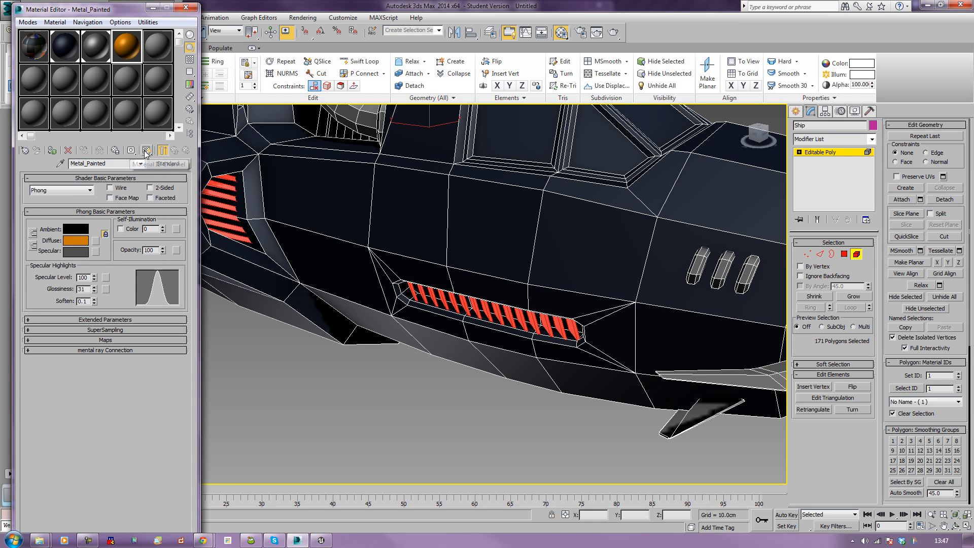
pyautogui.click(51, 150)
pyautogui.click(253, 369)
pyautogui.moveTo(321, 342); pyautogui.dragTo(337, 348, button='middle')
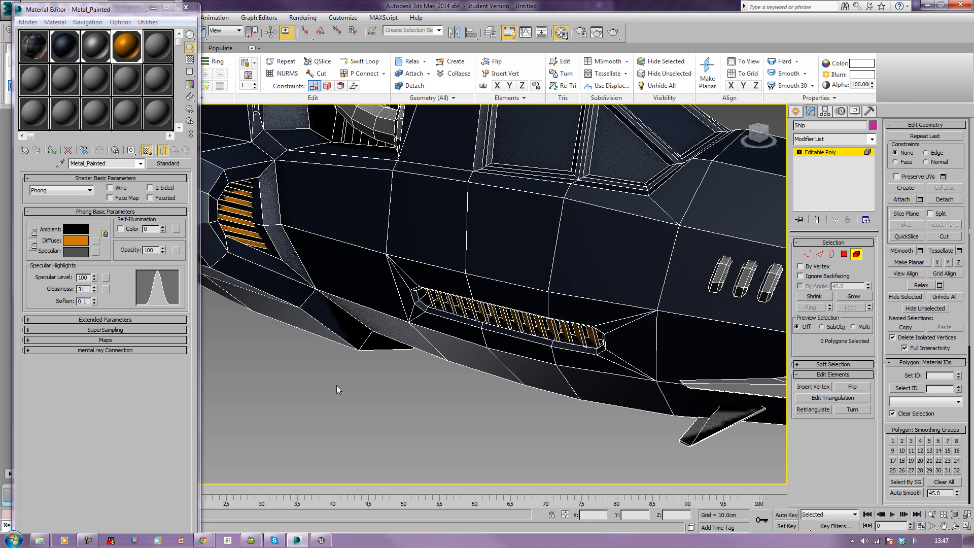
# Select the glass pane polygons of the cockpit windows on both sides of the canopy at polygon level.
pyautogui.scroll(-3, 339, 390)
pyautogui.keyDown('alt'); pyautogui.moveTo(387, 359); pyautogui.dragTo(324, 376, button='middle'); pyautogui.keyUp('alt')
pyautogui.moveTo(354, 337); pyautogui.dragTo(383, 341, button='middle')
pyautogui.click(418, 253)
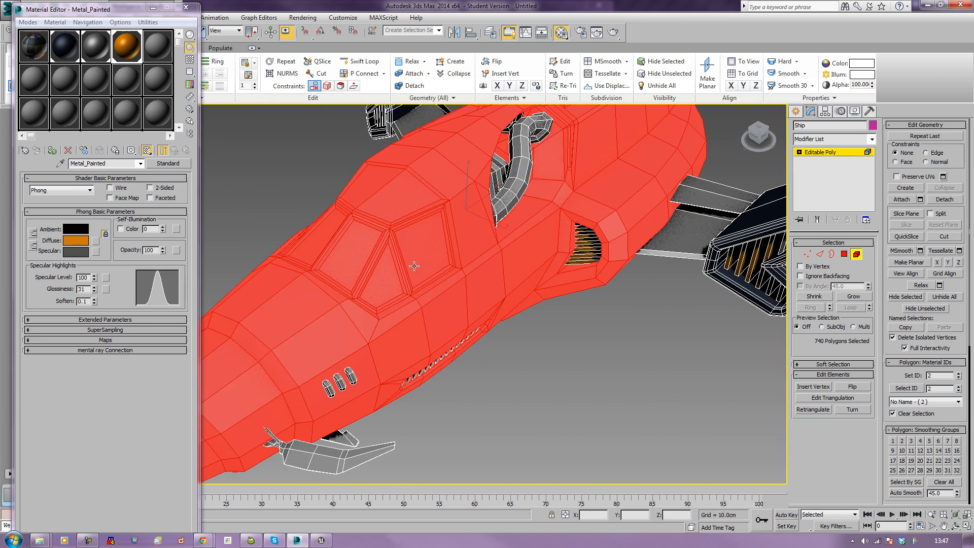
pyautogui.click(844, 254)
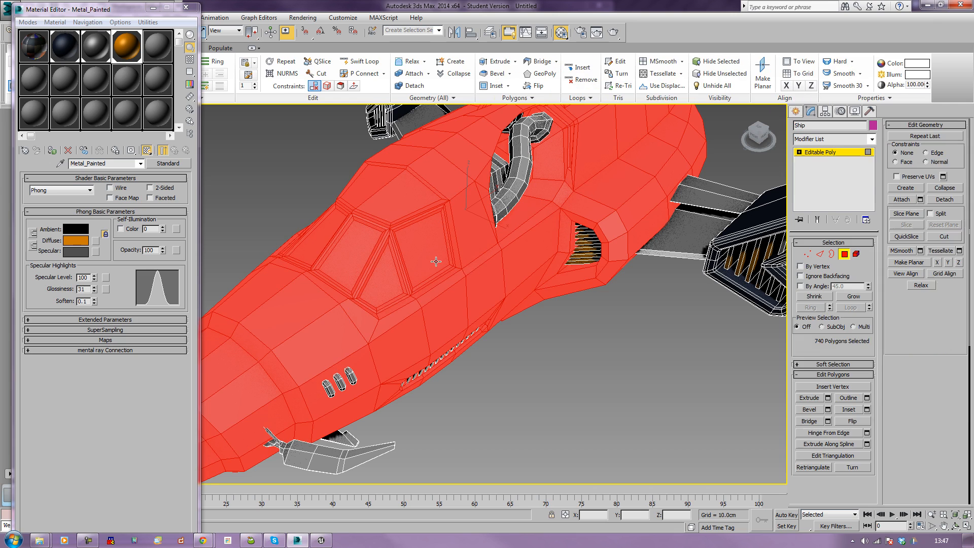
pyautogui.keyDown('ctrl'); pyautogui.click(381, 278); pyautogui.keyUp('ctrl')
pyautogui.keyDown('ctrl'); pyautogui.click(352, 263); pyautogui.keyUp('ctrl')
pyautogui.keyDown('ctrl'); pyautogui.click(313, 245); pyautogui.keyUp('ctrl')
pyautogui.keyDown('alt'); pyautogui.moveTo(313, 245); pyautogui.dragTo(355, 263, button='middle'); pyautogui.keyUp('alt')
pyautogui.keyDown('ctrl'); pyautogui.click(337, 320); pyautogui.keyUp('ctrl')
pyautogui.keyDown('ctrl'); pyautogui.click(293, 298); pyautogui.keyUp('ctrl')
pyautogui.keyDown('alt'); pyautogui.moveTo(282, 296); pyautogui.dragTo(393, 272, button='middle'); pyautogui.keyUp('alt')
# Place the Glass sub-material of MultiMat_0 as an instance in the fifth sample slot.
pyautogui.click(38, 49)
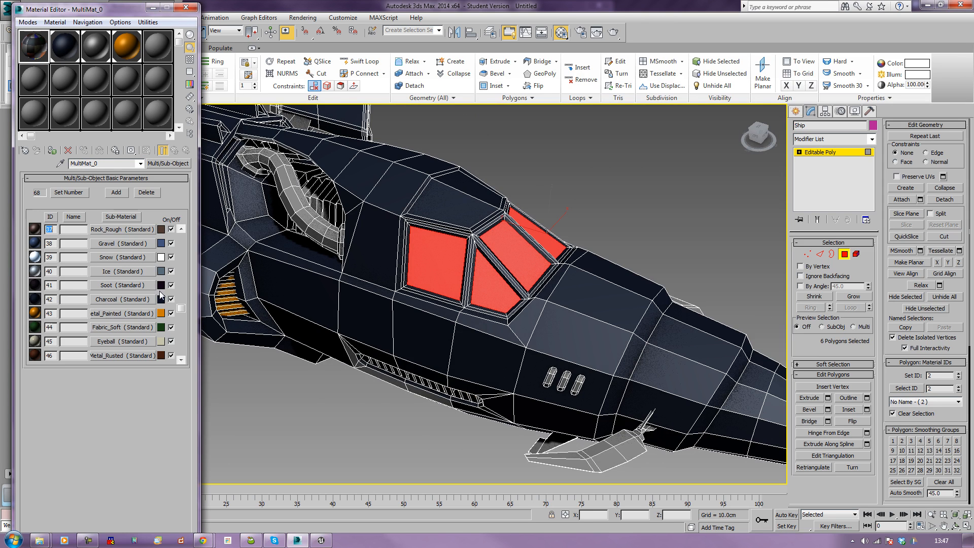
pyautogui.moveTo(182, 311); pyautogui.dragTo(187, 269)
pyautogui.moveTo(122, 244); pyautogui.dragTo(159, 60)
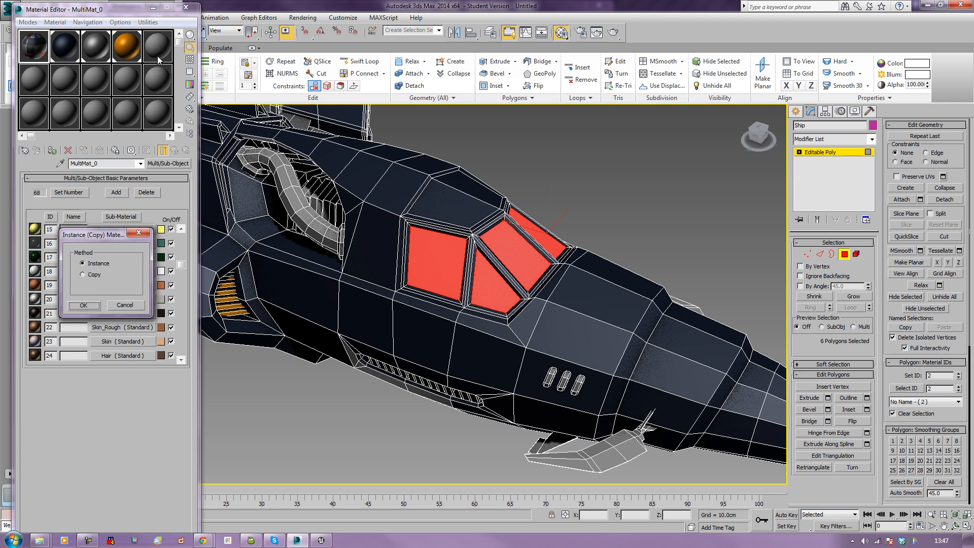
pyautogui.click(87, 306)
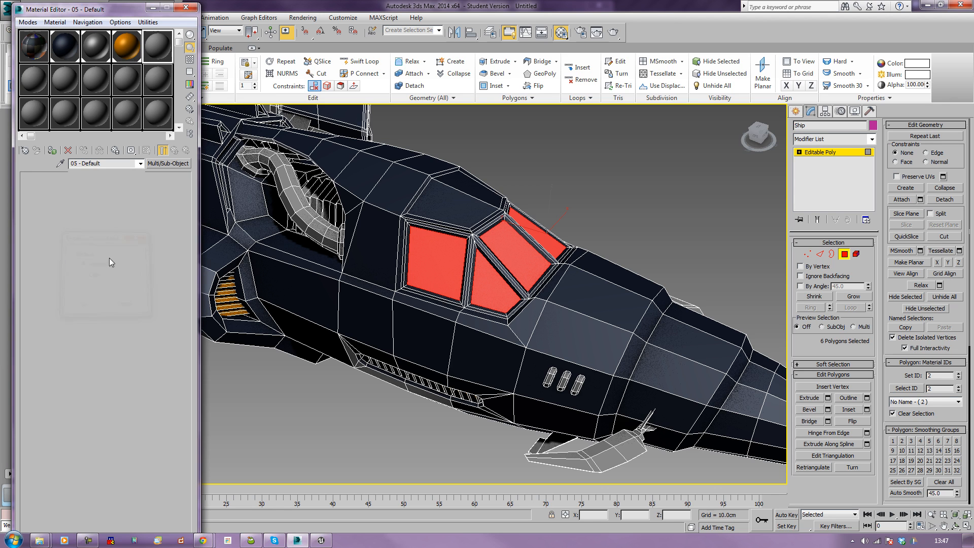
# Assign Glass to the selected cockpit panes with the material shown in the viewport, and drop the pane selection.
pyautogui.click(147, 151)
pyautogui.click(53, 150)
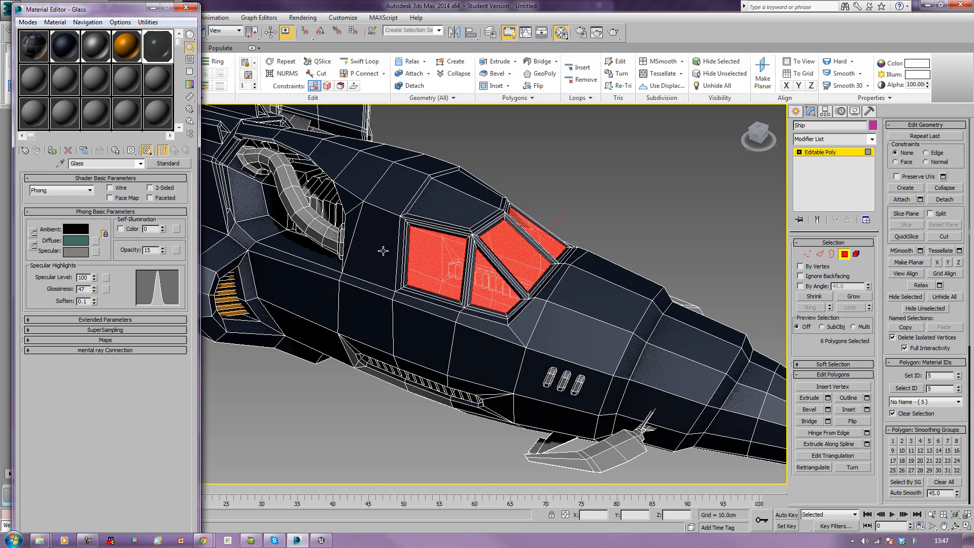
pyautogui.click(565, 223)
# Select the small fins on both sides of the nose as elements and assign Metal_Plate to them.
pyautogui.keyDown('alt'); pyautogui.moveTo(517, 299); pyautogui.dragTo(497, 297, button='middle'); pyautogui.keyUp('alt')
pyautogui.click(506, 360)
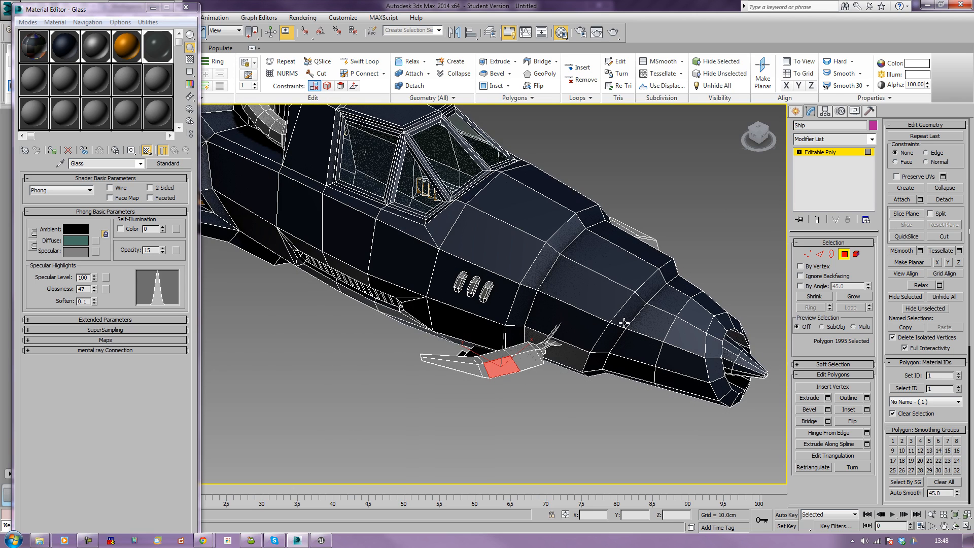
pyautogui.click(856, 254)
pyautogui.click(507, 362)
pyautogui.keyDown('alt'); pyautogui.moveTo(508, 361); pyautogui.dragTo(479, 260, button='middle'); pyautogui.keyUp('alt')
pyautogui.keyDown('ctrl'); pyautogui.click(562, 333); pyautogui.keyUp('ctrl')
pyautogui.keyDown('alt'); pyautogui.moveTo(562, 333); pyautogui.dragTo(429, 357, button='middle'); pyautogui.keyUp('alt')
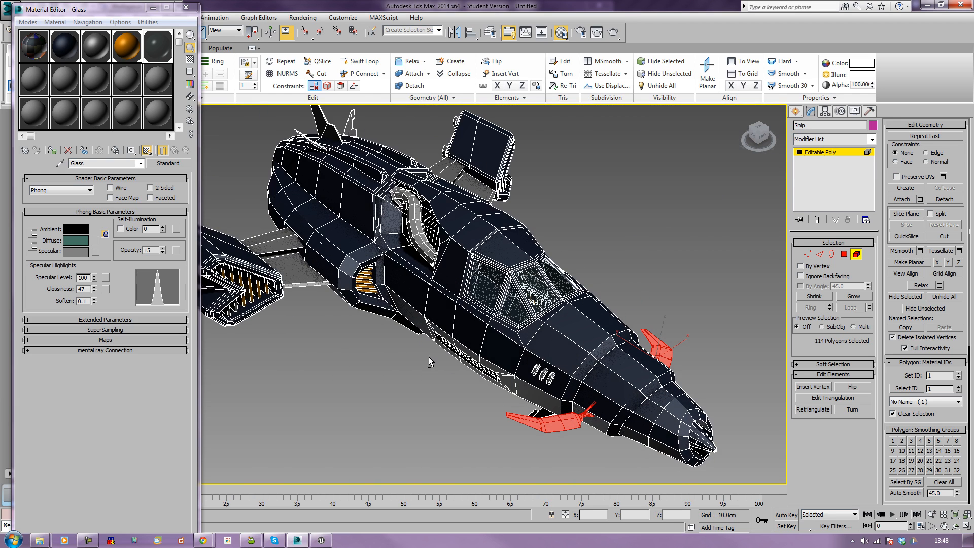
pyautogui.click(95, 57)
pyautogui.click(52, 150)
# Select the tail fin elements on top of the rear hull.
pyautogui.moveTo(389, 392); pyautogui.dragTo(437, 366, button='middle')
pyautogui.moveTo(276, 340); pyautogui.dragTo(488, 357, button='middle')
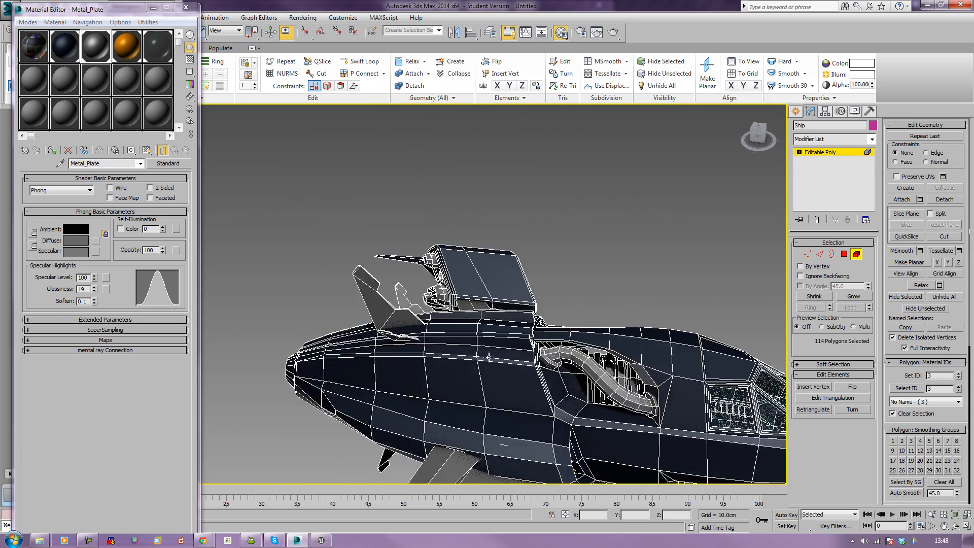
pyautogui.click(380, 316)
pyautogui.keyDown('ctrl'); pyautogui.click(393, 335); pyautogui.keyUp('ctrl')
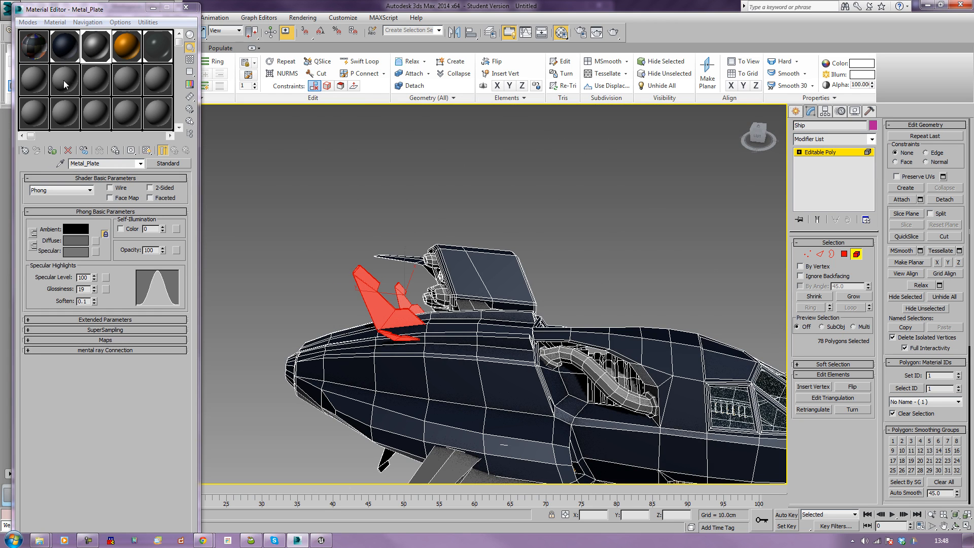
# Place the Metal_Chrome sub-material of MultiMat_0 as an instance in the second row's first sample slot and enable its viewport display.
pyautogui.moveTo(488, 331); pyautogui.dragTo(382, 172, button='middle')
pyautogui.click(32, 46)
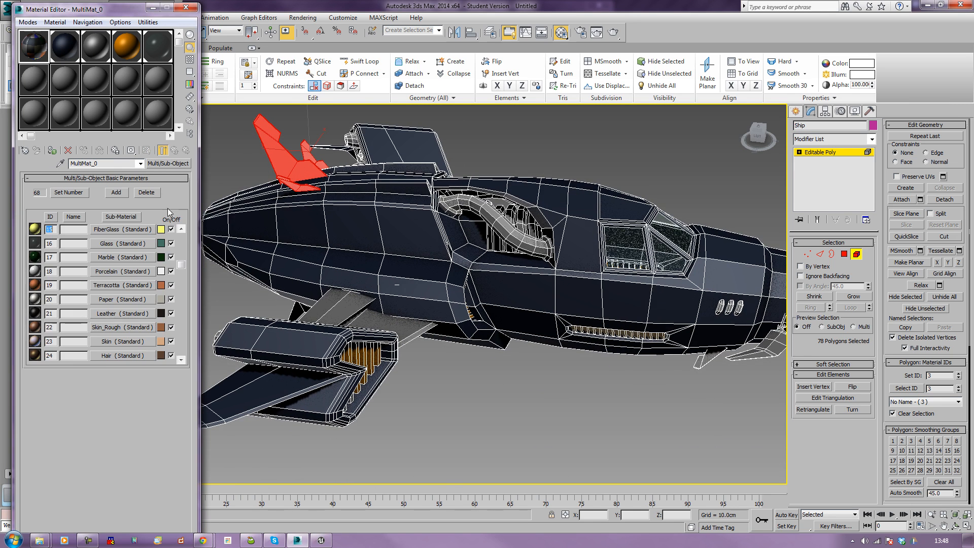
pyautogui.moveTo(182, 262); pyautogui.dragTo(183, 236)
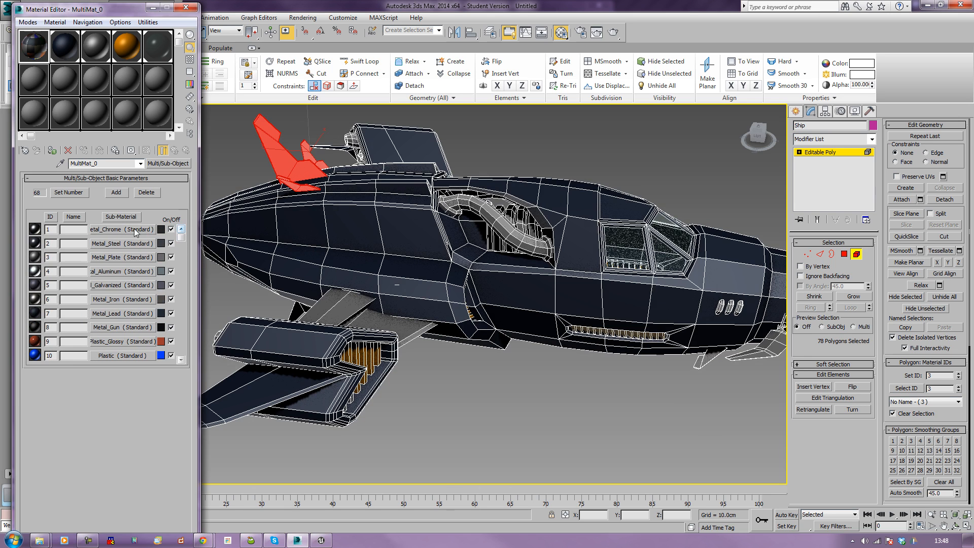
pyautogui.moveTo(51, 127); pyautogui.dragTo(108, 230)
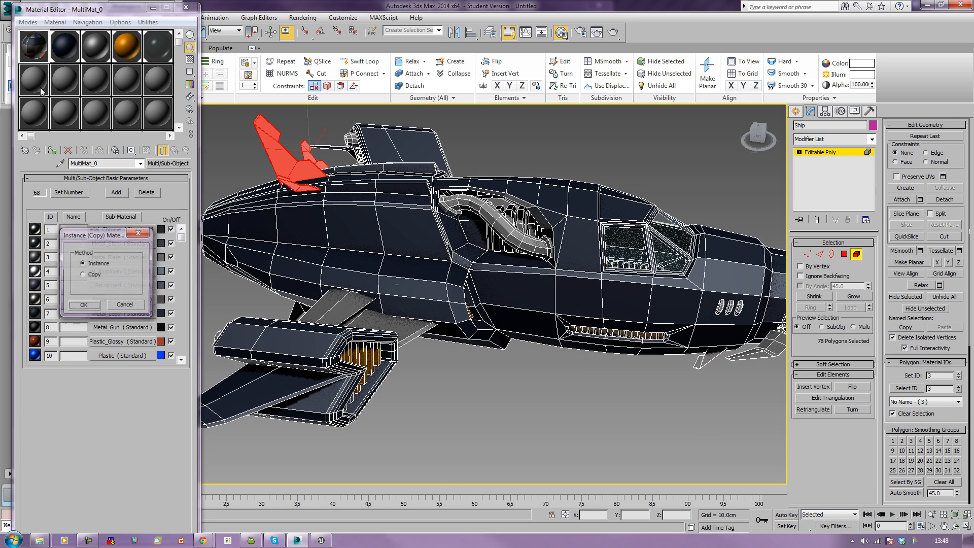
pyautogui.click(82, 306)
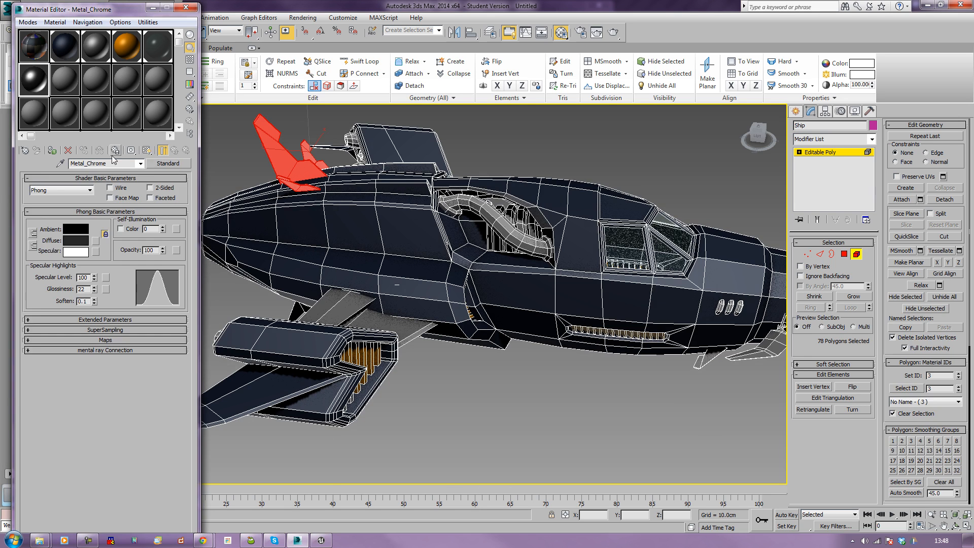
pyautogui.click(146, 150)
# Try to select the central exhaust at the hull's rear by growing from two centre polygons, and undo the growth.
pyautogui.keyDown('alt'); pyautogui.moveTo(331, 371); pyautogui.dragTo(440, 330, button='middle'); pyautogui.keyUp('alt')
pyautogui.scroll(5, 395, 293)
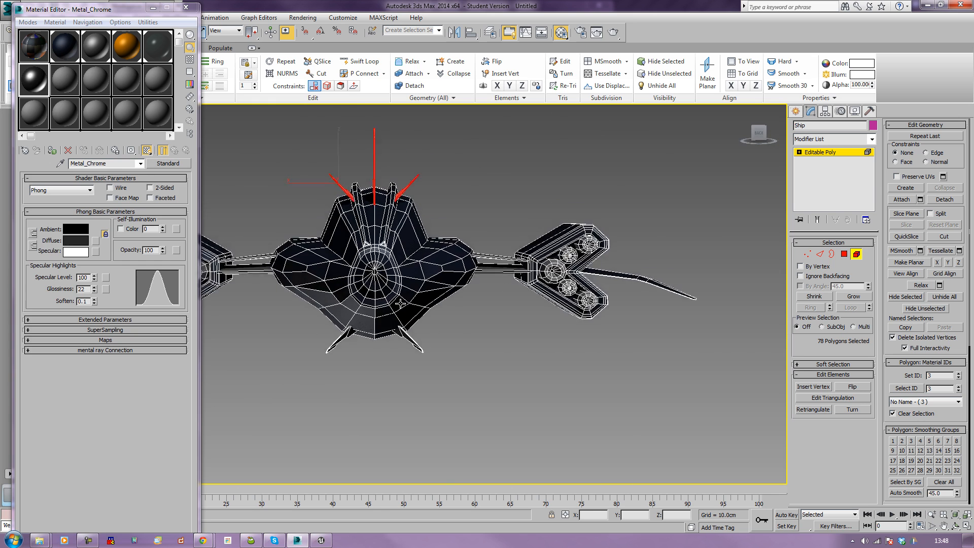
pyautogui.click(856, 254)
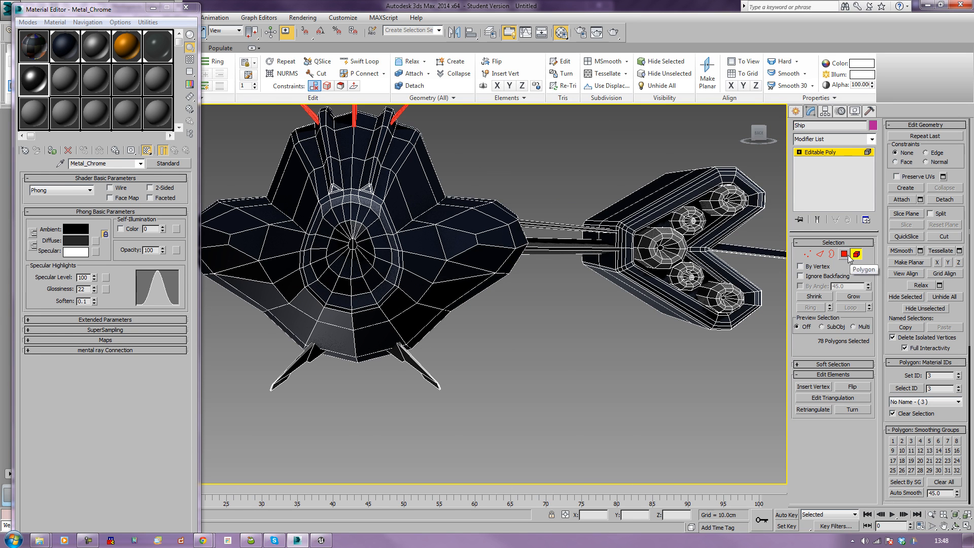
pyautogui.press('4')
pyautogui.click(353, 245)
pyautogui.keyDown('ctrl'); pyautogui.click(350, 245); pyautogui.keyUp('ctrl')
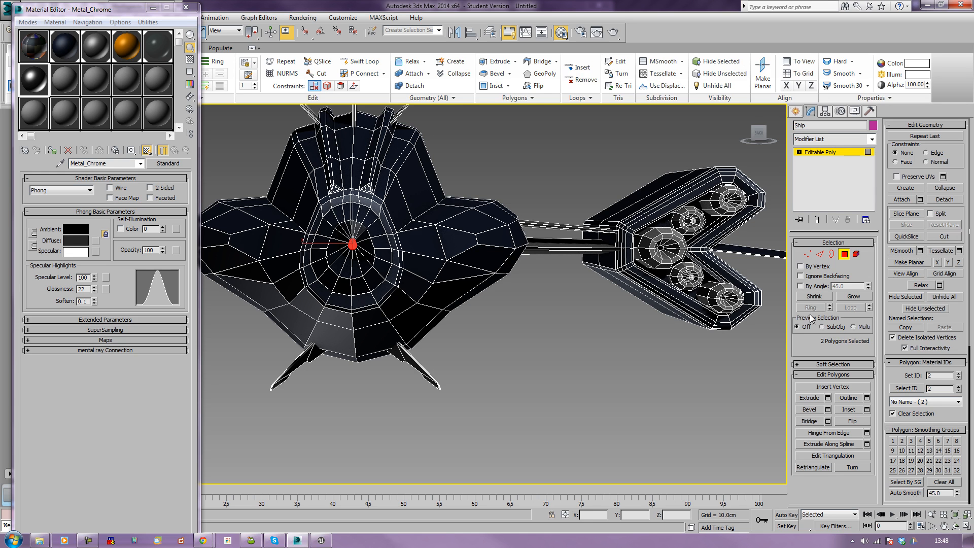
pyautogui.click(852, 296)
pyautogui.click(852, 296)
pyautogui.click(853, 297)
pyautogui.keyDown('alt'); pyautogui.moveTo(669, 309); pyautogui.dragTo(437, 304, button='middle'); pyautogui.keyUp('alt')
pyautogui.scroll(-5, 503, 334)
pyautogui.hotkey('ctrl', 'z')
pyautogui.hotkey('ctrl', 'z')
pyautogui.hotkey('ctrl', 'z')
pyautogui.hotkey('ctrl', 'z')
# Select the thruster nozzles in the port engine pod at element level.
pyautogui.keyDown('alt'); pyautogui.moveTo(373, 355); pyautogui.dragTo(445, 311, button='middle'); pyautogui.keyUp('alt')
pyautogui.scroll(5, 487, 350)
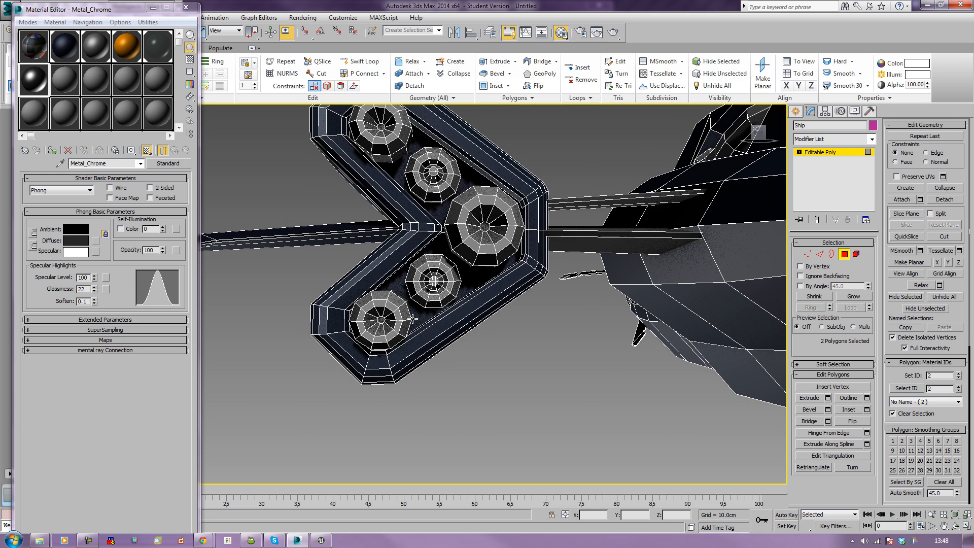
pyautogui.keyDown('ctrl'); pyautogui.click(381, 319); pyautogui.keyUp('ctrl')
pyautogui.keyDown('ctrl'); pyautogui.click(434, 281); pyautogui.keyUp('ctrl')
pyautogui.scroll(5, 491, 258)
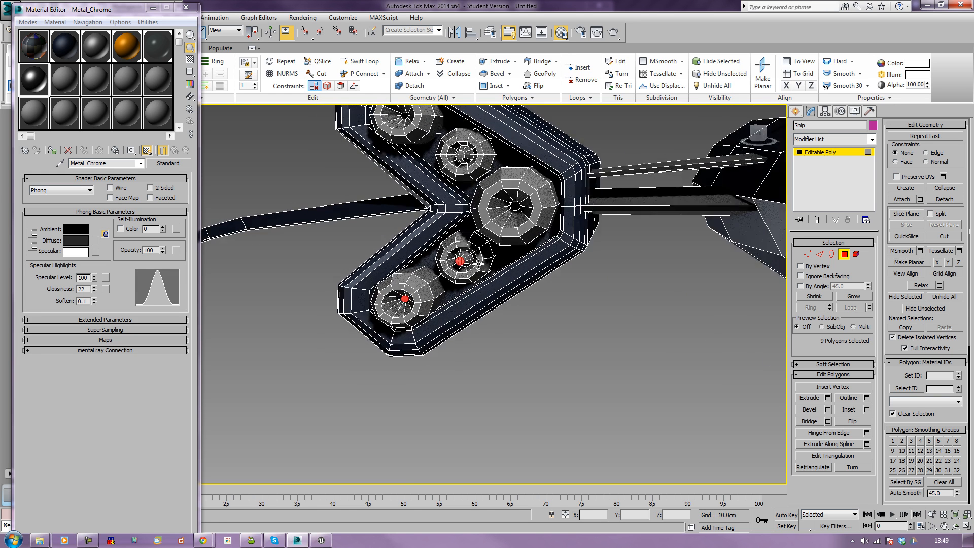
pyautogui.moveTo(479, 264); pyautogui.dragTo(501, 265, button='middle')
pyautogui.click(856, 254)
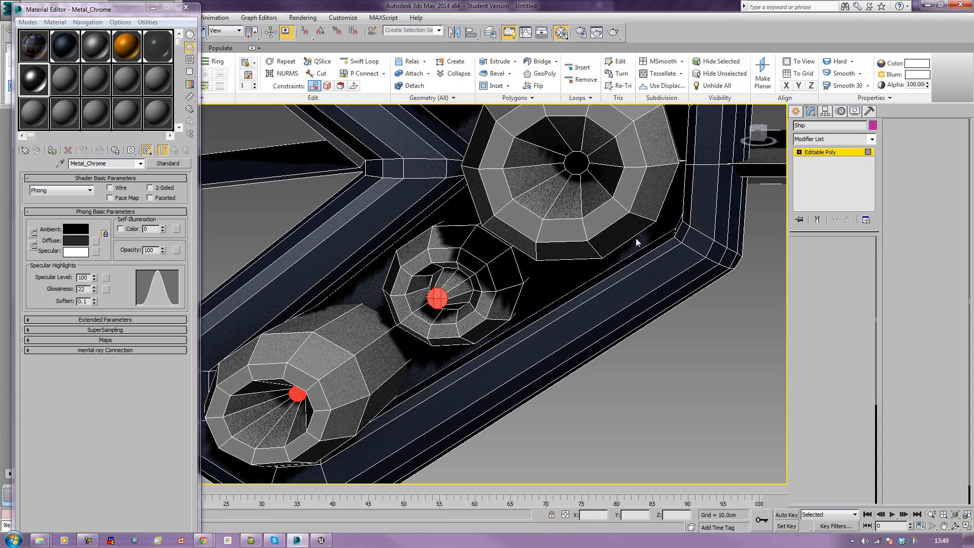
pyautogui.click(608, 239)
pyautogui.keyDown('ctrl'); pyautogui.click(455, 325); pyautogui.keyUp('ctrl')
pyautogui.scroll(-5, 369, 300)
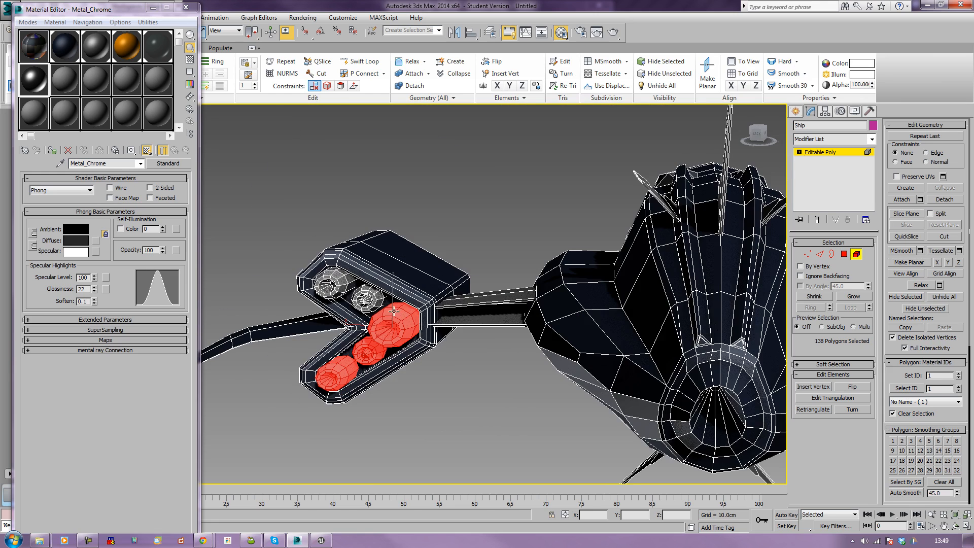
pyautogui.keyDown('ctrl'); pyautogui.click(330, 282); pyautogui.keyUp('ctrl')
# Add the five thruster nozzles of the starboard engine pod to the selection and assign Metal_Chrome to all selected nozzles.
pyautogui.keyDown('alt'); pyautogui.moveTo(330, 282); pyautogui.dragTo(240, 290, button='middle'); pyautogui.keyUp('alt')
pyautogui.keyDown('ctrl'); pyautogui.click(533, 257); pyautogui.keyUp('ctrl')
pyautogui.keyDown('ctrl'); pyautogui.click(510, 269); pyautogui.keyUp('ctrl')
pyautogui.keyDown('ctrl'); pyautogui.click(477, 297); pyautogui.keyUp('ctrl')
pyautogui.keyDown('ctrl'); pyautogui.click(502, 337); pyautogui.keyUp('ctrl')
pyautogui.keyDown('ctrl'); pyautogui.click(530, 372); pyautogui.keyUp('ctrl')
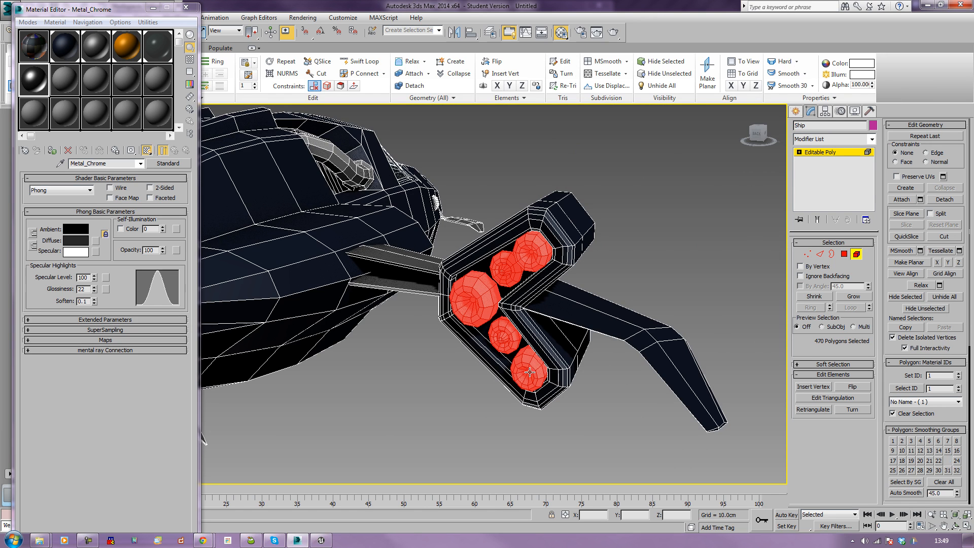
pyautogui.click(52, 150)
pyautogui.click(468, 176)
# Select two centre polygons of the hull's rear exhaust and grow the selection to cover the whole exhaust out to its rim.
pyautogui.keyDown('alt'); pyautogui.moveTo(493, 170); pyautogui.dragTo(512, 224, button='middle'); pyautogui.keyUp('alt')
pyautogui.click(512, 224)
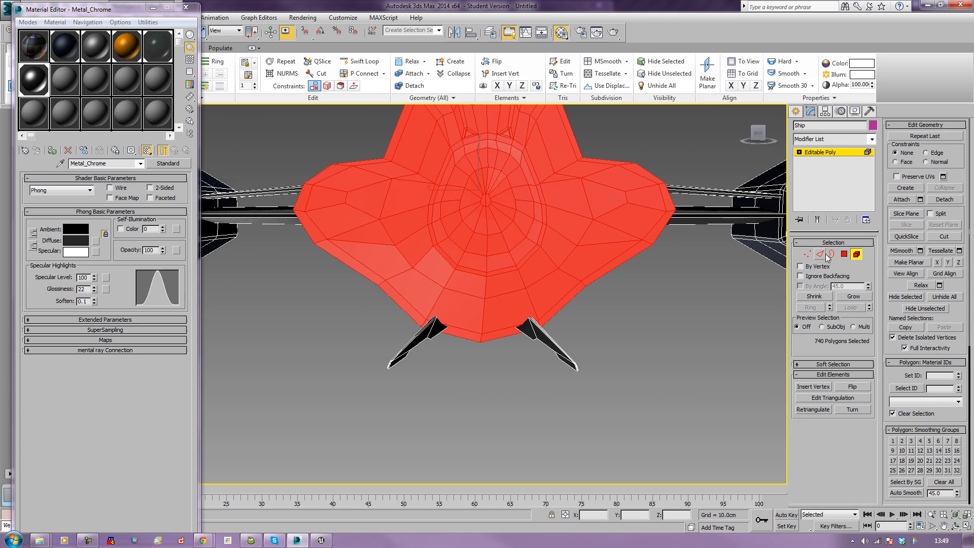
pyautogui.click(845, 253)
pyautogui.click(487, 200)
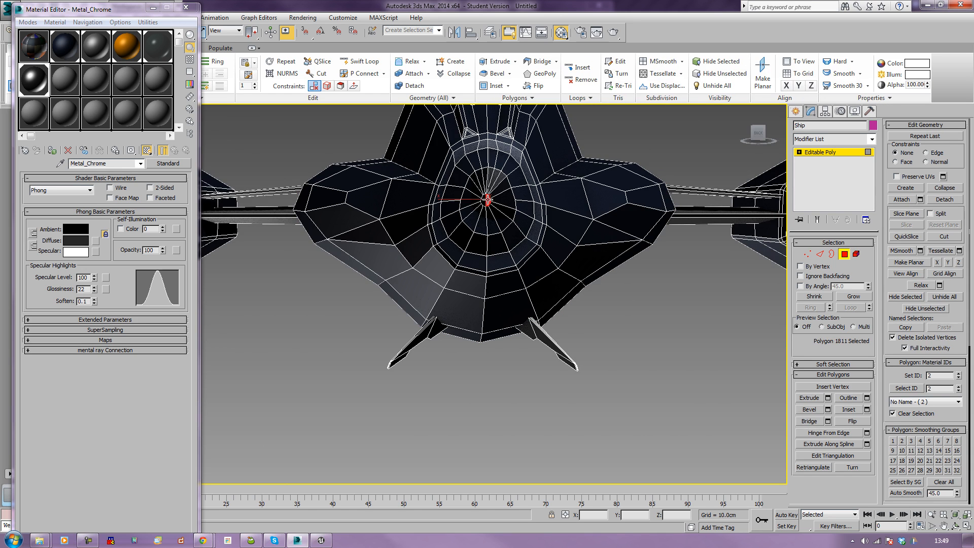
pyautogui.keyDown('ctrl'); pyautogui.click(483, 200); pyautogui.keyUp('ctrl')
pyautogui.click(852, 297)
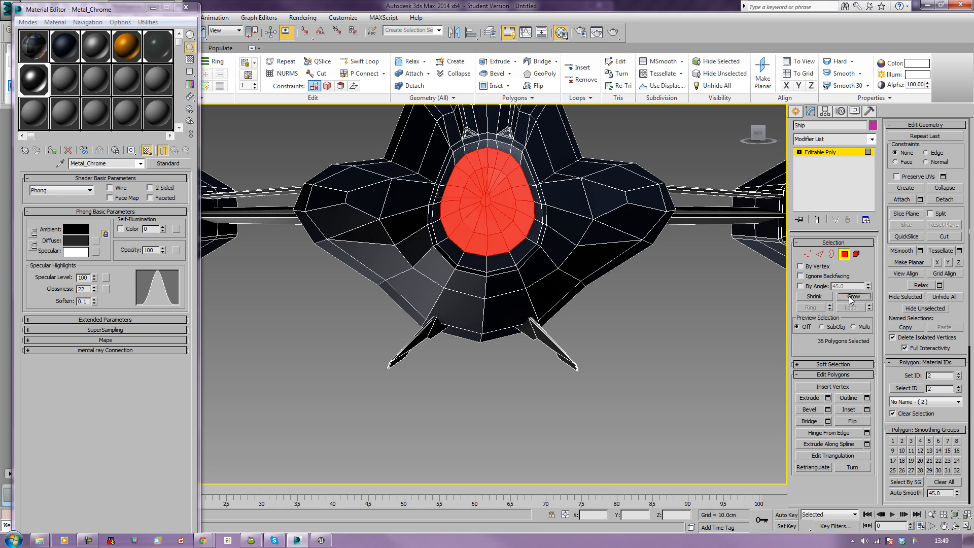
pyautogui.click(853, 297)
pyautogui.click(853, 297)
pyautogui.keyDown('alt'); pyautogui.moveTo(616, 307); pyautogui.dragTo(576, 322, button='middle'); pyautogui.keyUp('alt')
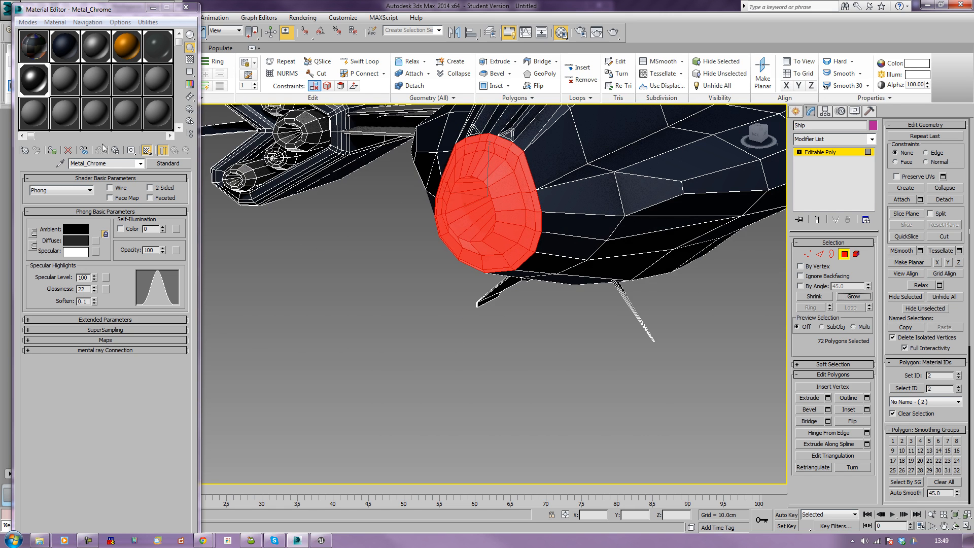
# Assign Metal_Chrome to the selected exhaust at the hull's rear and clear the selection.
pyautogui.click(53, 151)
pyautogui.click(365, 322)
pyautogui.scroll(-5, 510, 373)
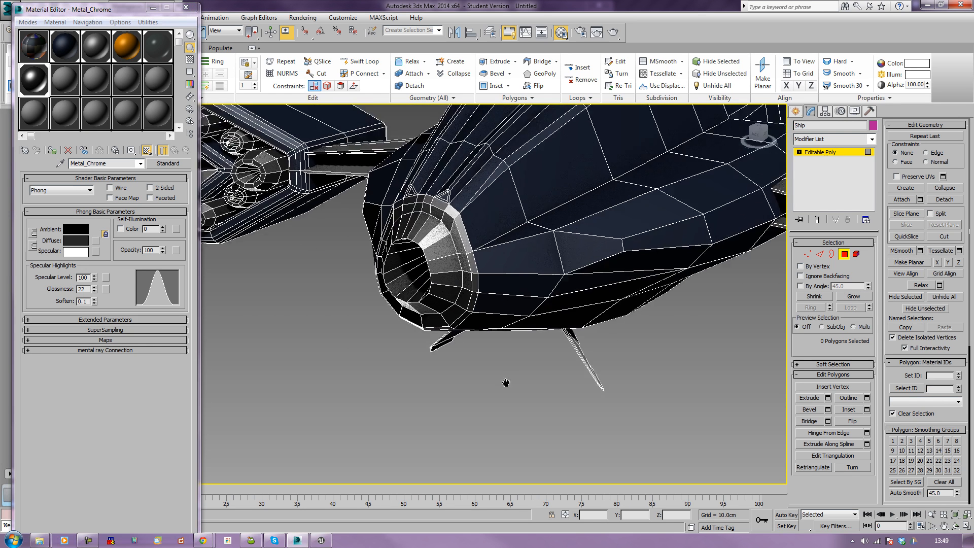
# Select the vertical fins behind the curved pipe in the hull's side recess at element level.
pyautogui.keyDown('alt'); pyautogui.moveTo(508, 380); pyautogui.dragTo(450, 391, button='middle'); pyautogui.keyUp('alt')
pyautogui.scroll(4, 451, 391)
pyautogui.keyDown('alt'); pyautogui.moveTo(453, 321); pyautogui.dragTo(493, 359, button='middle'); pyautogui.keyUp('alt')
pyautogui.scroll(3, 492, 359)
pyautogui.click(456, 287)
pyautogui.keyDown('alt'); pyautogui.moveTo(455, 286); pyautogui.dragTo(427, 330, button='middle'); pyautogui.keyUp('alt')
pyautogui.click(463, 329)
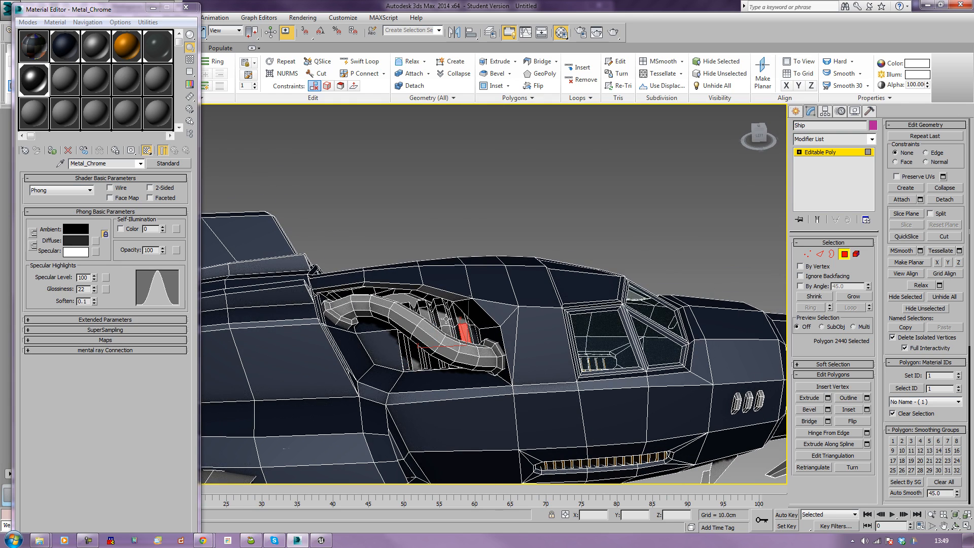
pyautogui.click(856, 253)
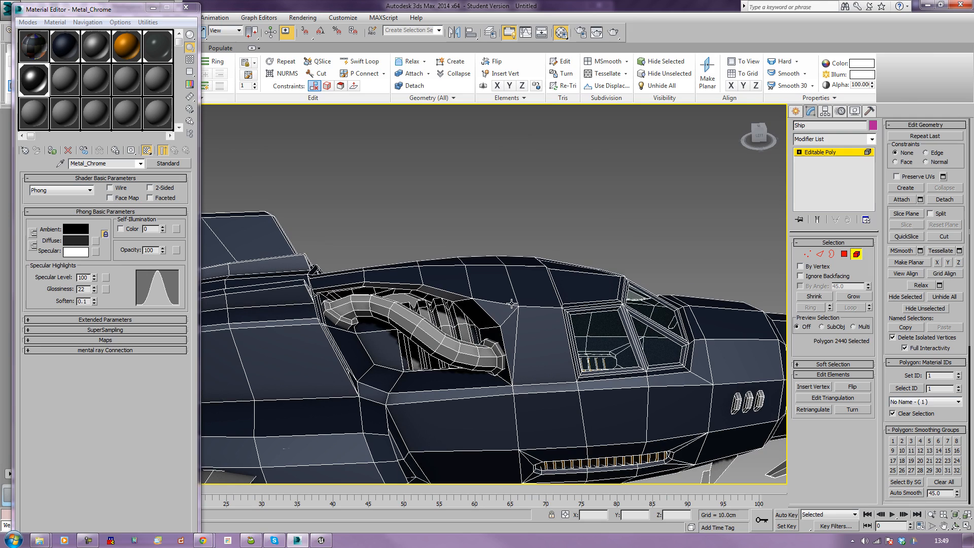
pyautogui.click(467, 334)
pyautogui.keyDown('alt'); pyautogui.moveTo(451, 325); pyautogui.dragTo(474, 322, button='middle'); pyautogui.keyUp('alt')
pyautogui.keyDown('ctrl'); pyautogui.click(465, 329); pyautogui.keyUp('ctrl')
# Complete the selection of fins behind the curved pipes, undoing any unwanted selection of the hull.
pyautogui.hotkey('ctrl', 'i')
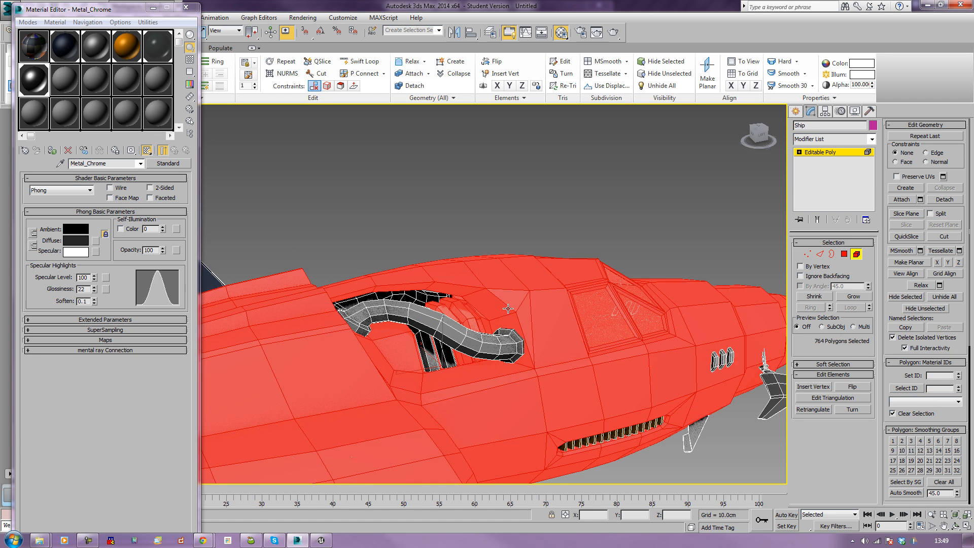
pyautogui.hotkey('ctrl', 'z')
pyautogui.keyDown('ctrl'); pyautogui.click(432, 358); pyautogui.keyUp('ctrl')
pyautogui.hotkey('ctrl', 'i')
pyautogui.hotkey('ctrl', 'z')
pyautogui.keyDown('alt'); pyautogui.moveTo(454, 384); pyautogui.dragTo(227, 228, button='middle'); pyautogui.keyUp('alt')
pyautogui.hotkey('ctrl', 'i')
pyautogui.hotkey('ctrl', 'z')
# Instance Metal_Rusted from the MultiMat_0 sub-materials into an empty sample slot and assign it to the selected fins.
pyautogui.click(65, 77)
pyautogui.click(34, 46)
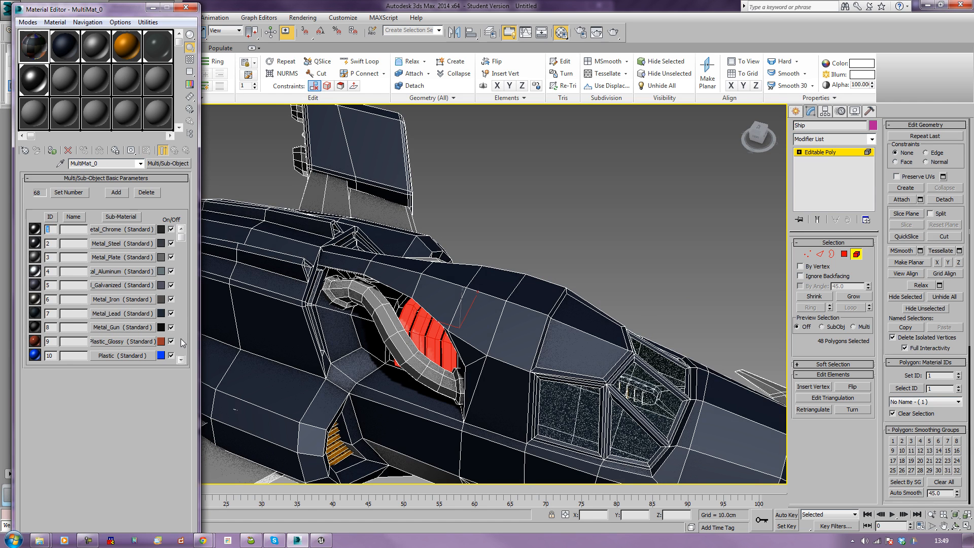
pyautogui.click(184, 341)
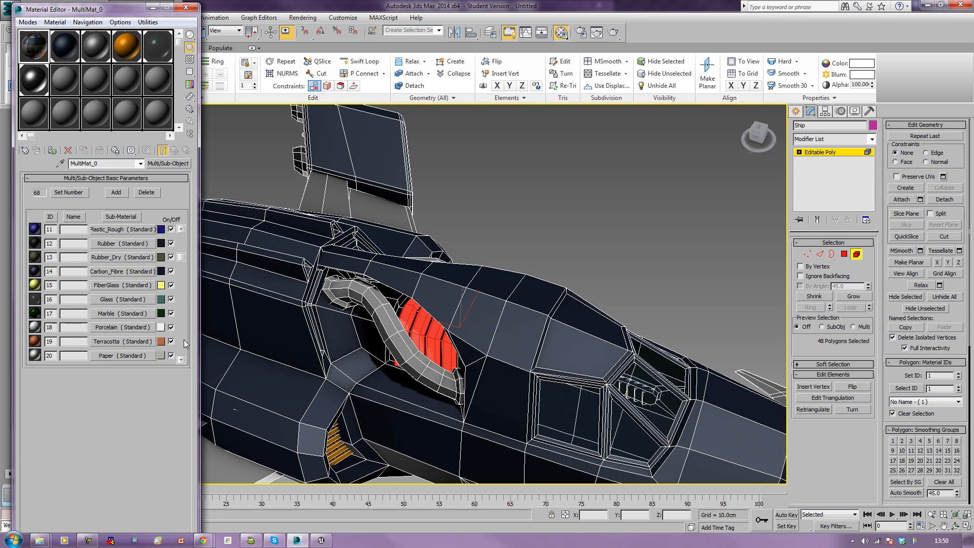
pyautogui.click(184, 341)
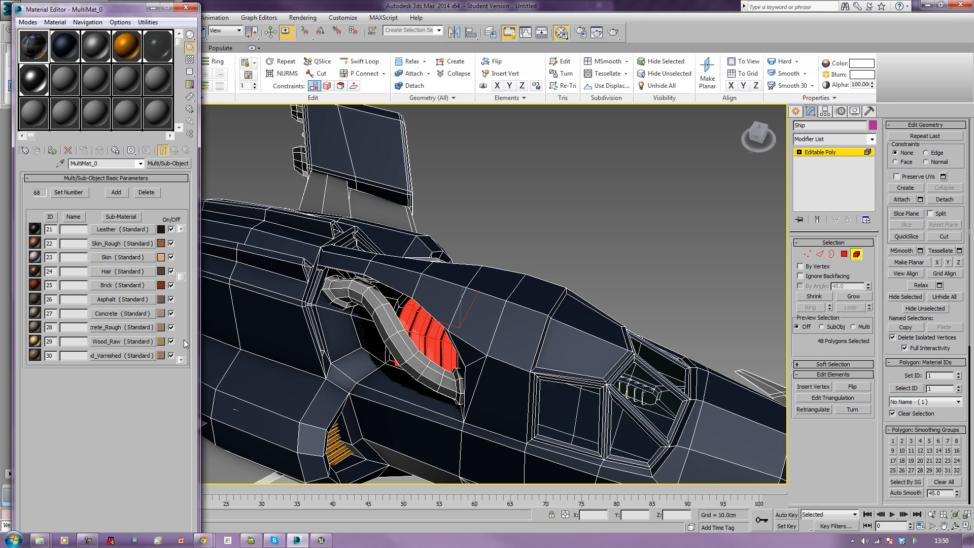
pyautogui.click(184, 343)
pyautogui.click(184, 343)
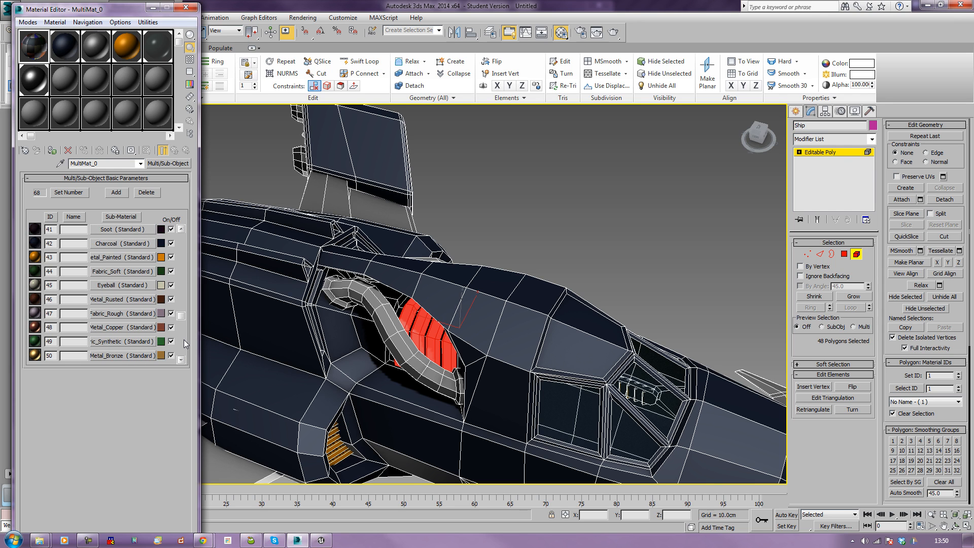
pyautogui.moveTo(119, 300); pyautogui.dragTo(65, 84)
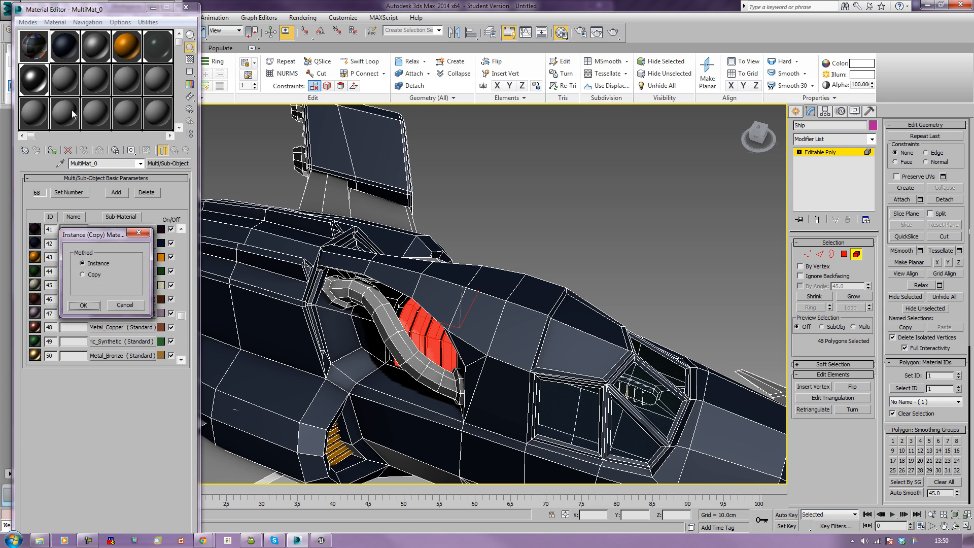
pyautogui.click(86, 307)
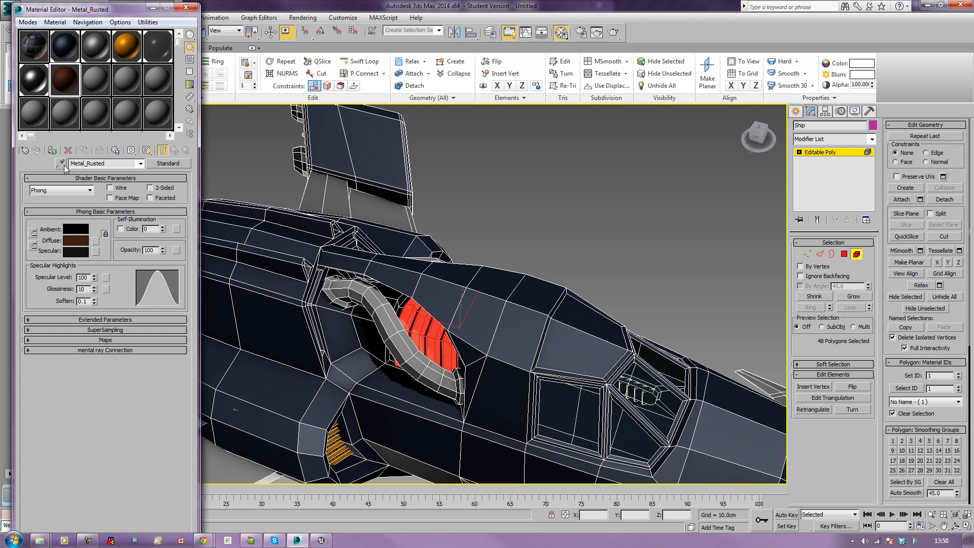
pyautogui.click(145, 151)
pyautogui.click(49, 150)
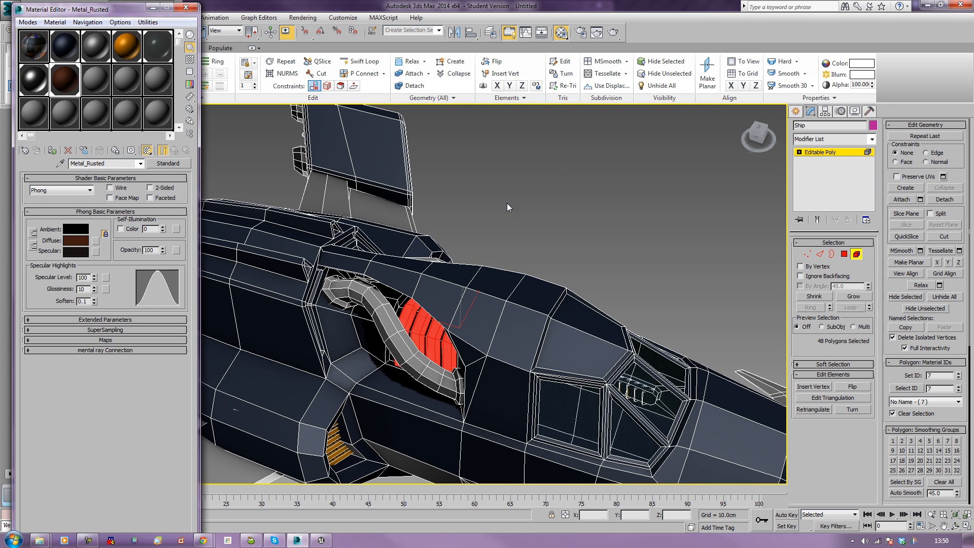
# Select the curved pipe elements in the recesses on both sides of the hull.
pyautogui.click(380, 326)
pyautogui.keyDown('alt'); pyautogui.moveTo(423, 325); pyautogui.dragTo(366, 308, button='middle'); pyautogui.keyUp('alt')
pyautogui.keyDown('ctrl'); pyautogui.click(471, 392); pyautogui.keyUp('ctrl')
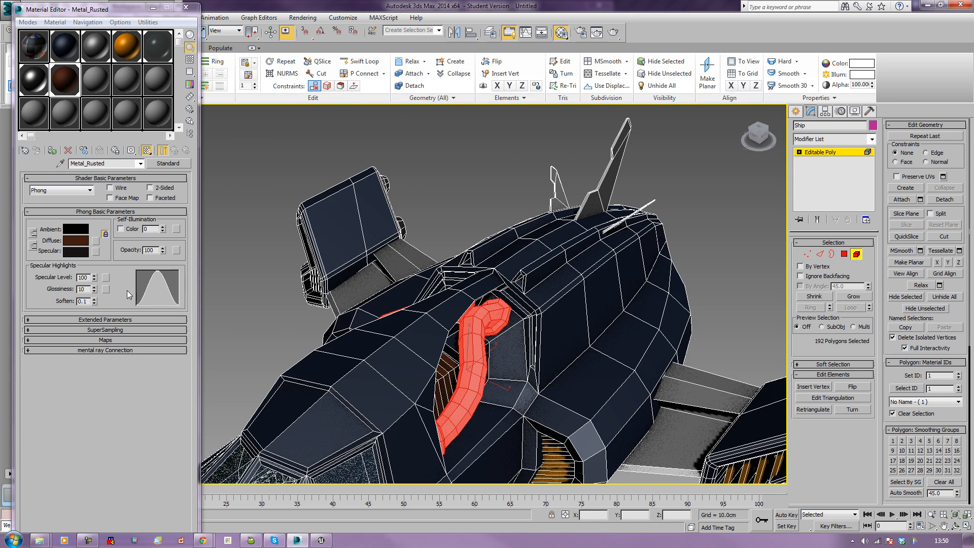
# Find Rubber among the MultiMat_0 sub-materials and place it as an instance in the empty sample slot after Metal_Rusted.
pyautogui.click(105, 77)
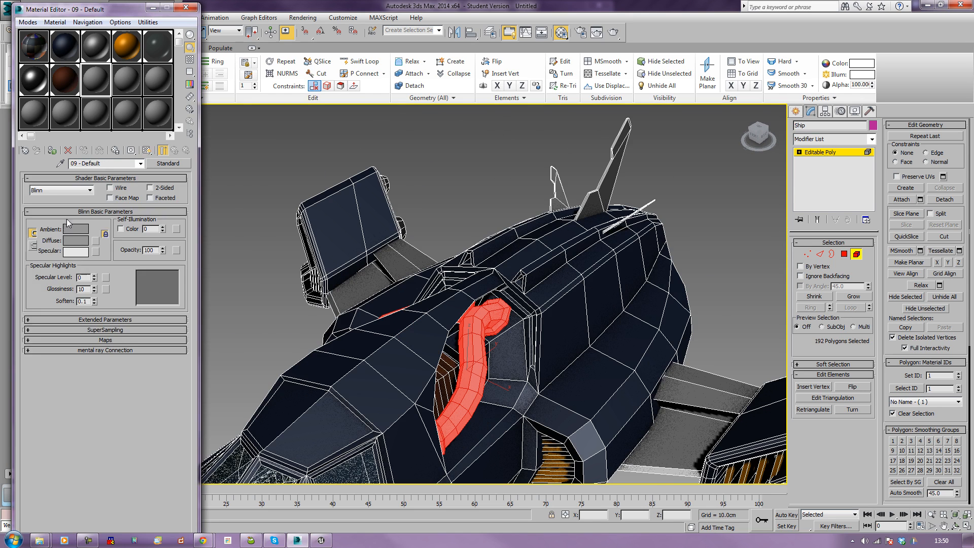
pyautogui.click(39, 47)
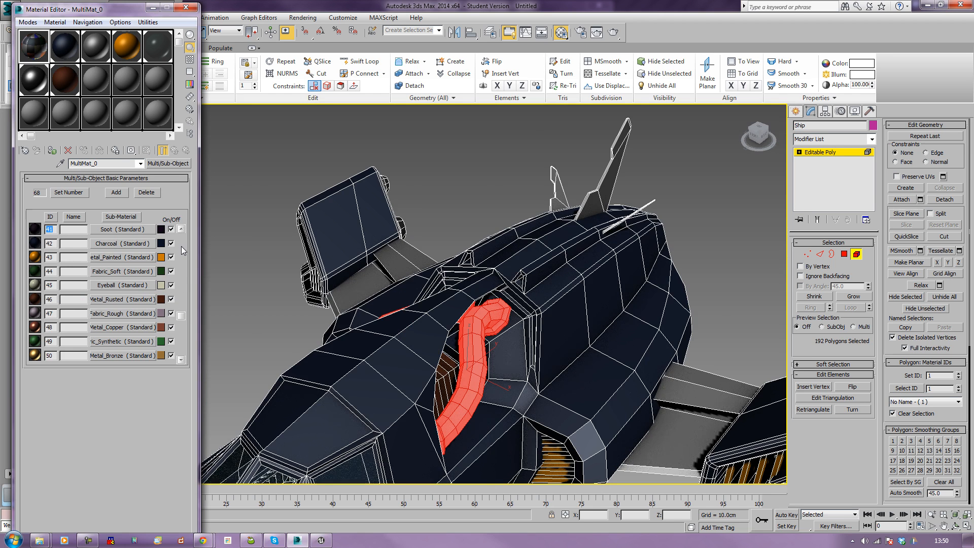
pyautogui.moveTo(123, 329); pyautogui.dragTo(123, 344)
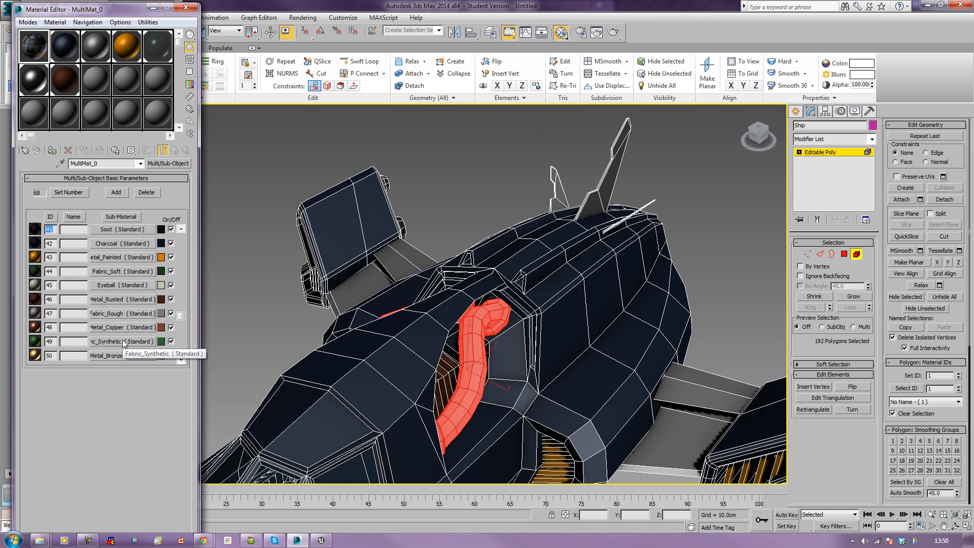
pyautogui.click(182, 338)
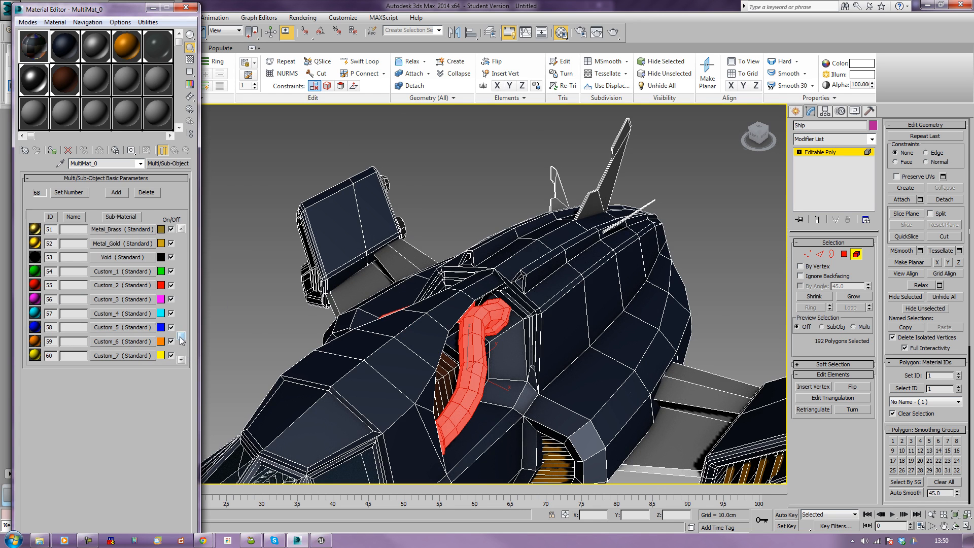
pyautogui.click(184, 255)
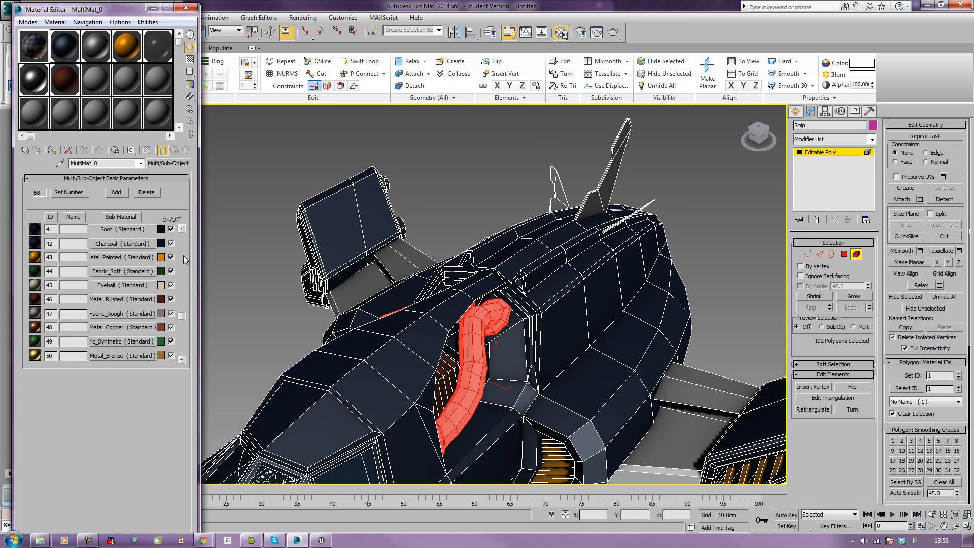
pyautogui.click(183, 255)
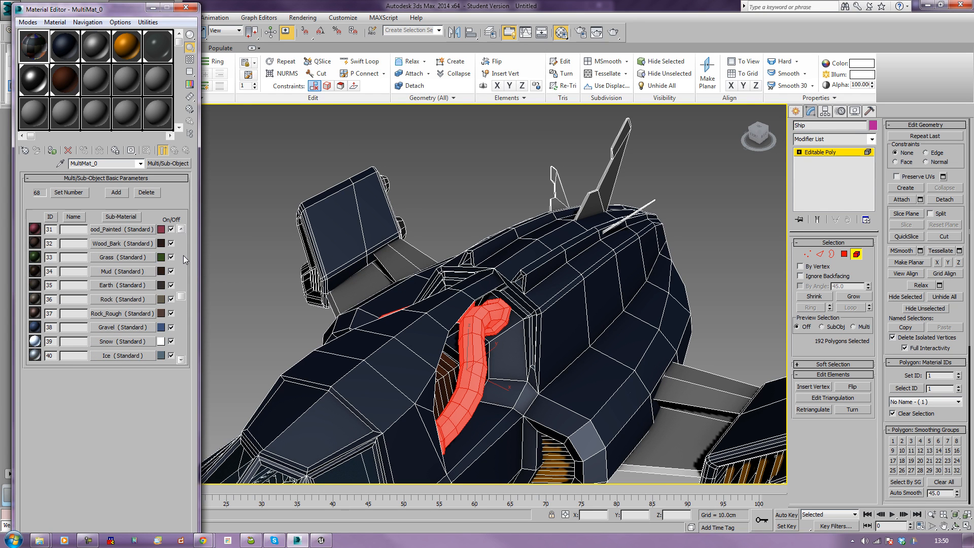
pyautogui.click(184, 255)
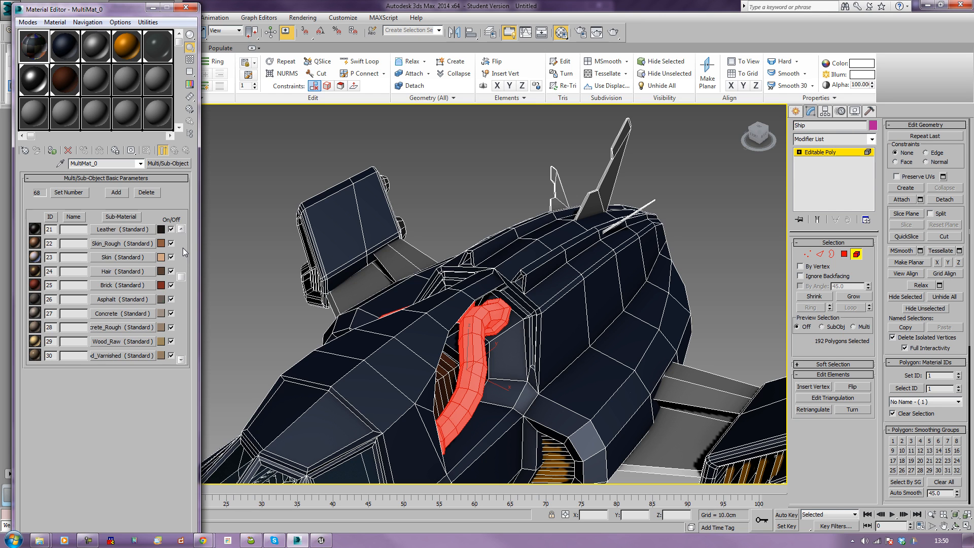
pyautogui.click(183, 248)
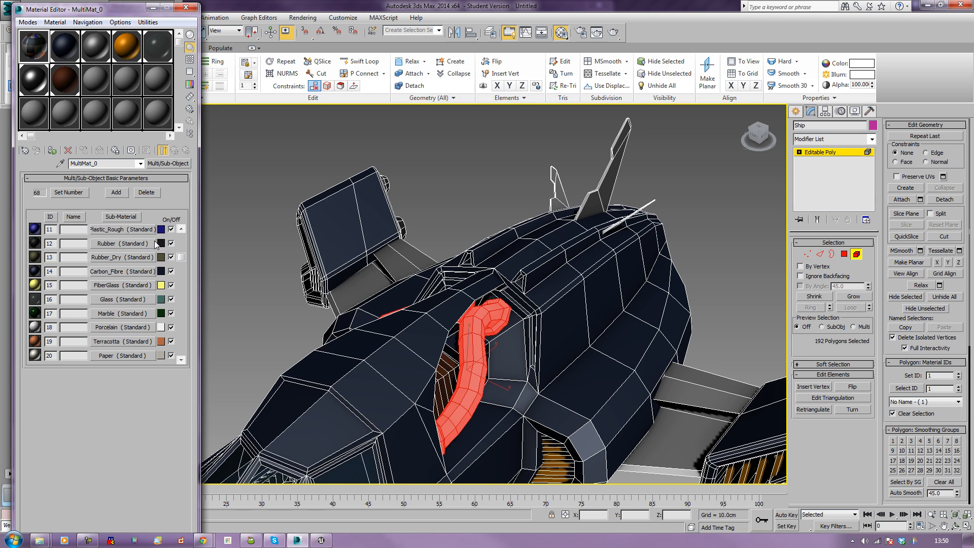
pyautogui.moveTo(113, 243); pyautogui.dragTo(104, 78)
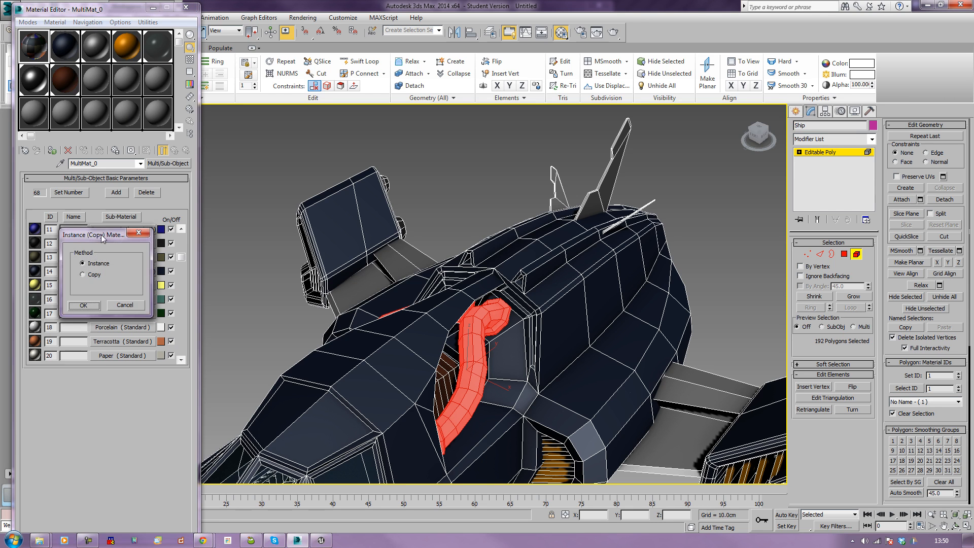
pyautogui.click(83, 305)
# Assign Rubber to the selected curved pipes and clear the selection.
pyautogui.click(92, 73)
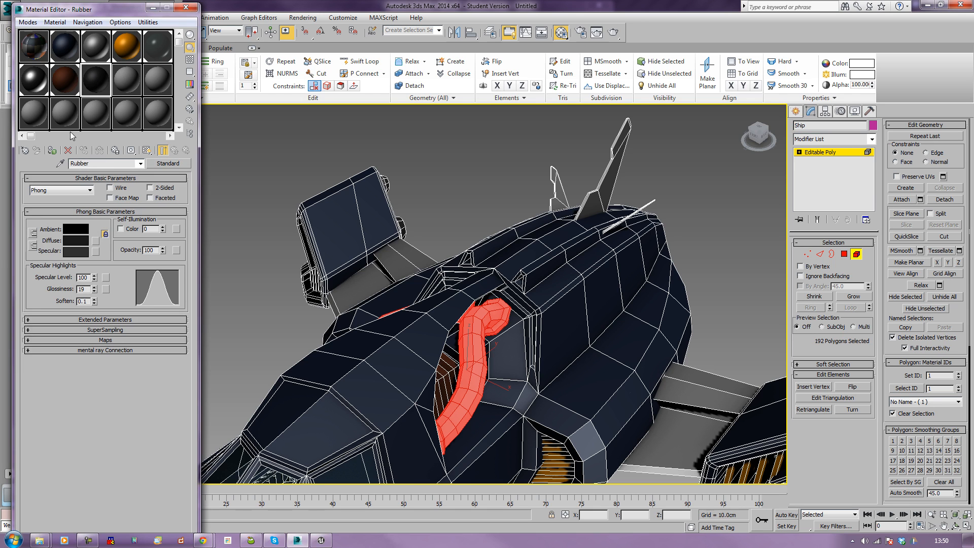
pyautogui.click(147, 150)
pyautogui.click(252, 182)
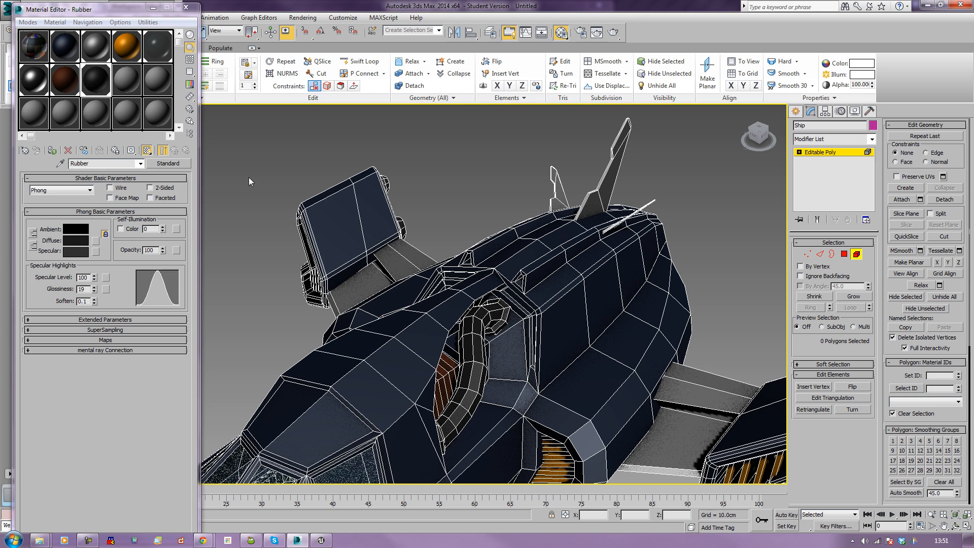
# Check the prepared material samples, such as Metal_Plate and Glass, and close the Material Editor.
pyautogui.click(126, 49)
pyautogui.click(105, 54)
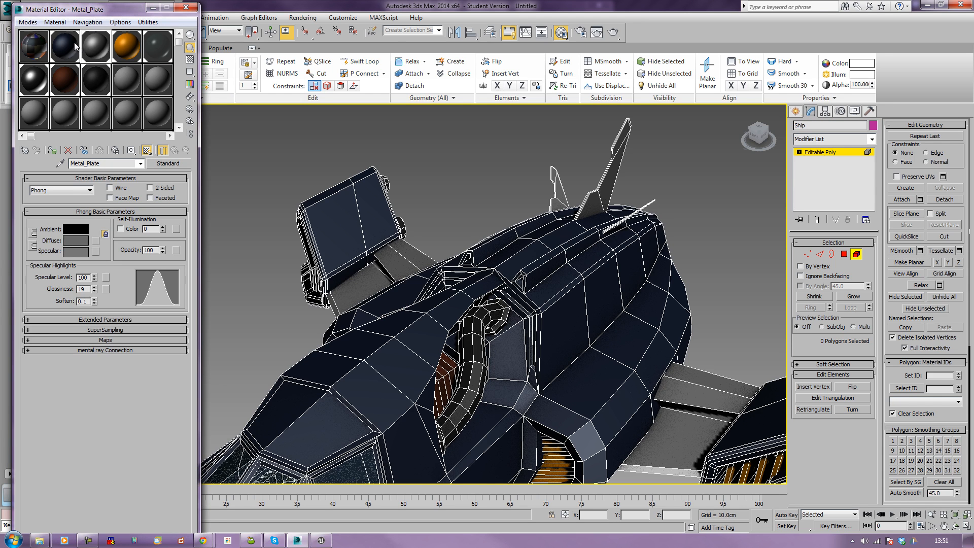
pyautogui.click(75, 46)
pyautogui.click(159, 39)
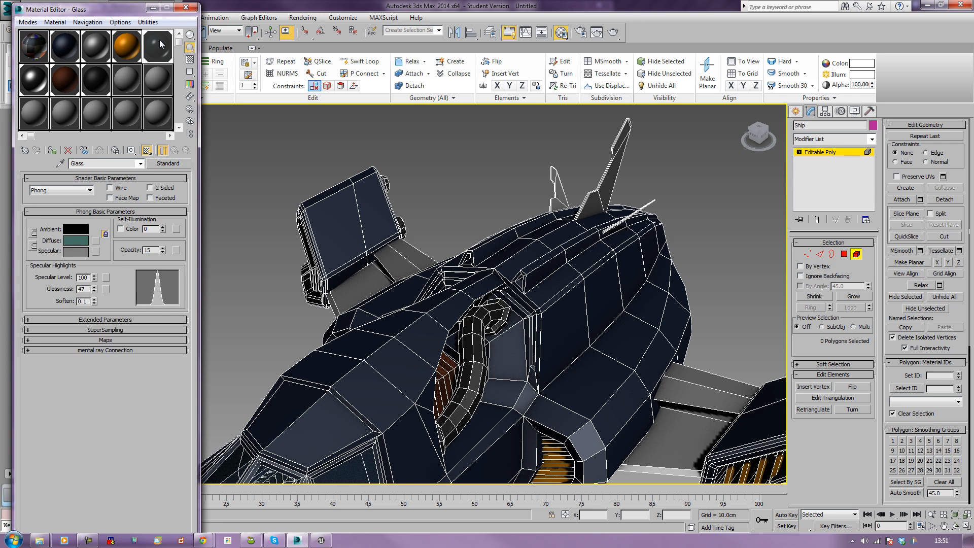
pyautogui.click(186, 7)
# Leave element level, deselect the ship and view the whole model from above the nose.
pyautogui.moveTo(295, 230); pyautogui.dragTo(280, 195, button='middle')
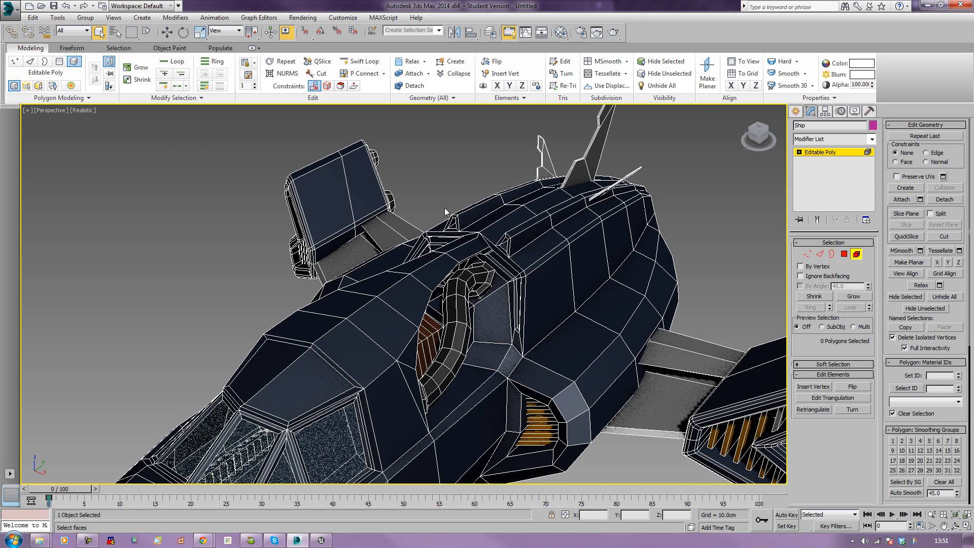
pyautogui.click(857, 256)
pyautogui.click(731, 224)
pyautogui.scroll(-6, 580, 281)
pyautogui.keyDown('alt'); pyautogui.moveTo(580, 281); pyautogui.dragTo(376, 325, button='middle'); pyautogui.keyUp('alt')
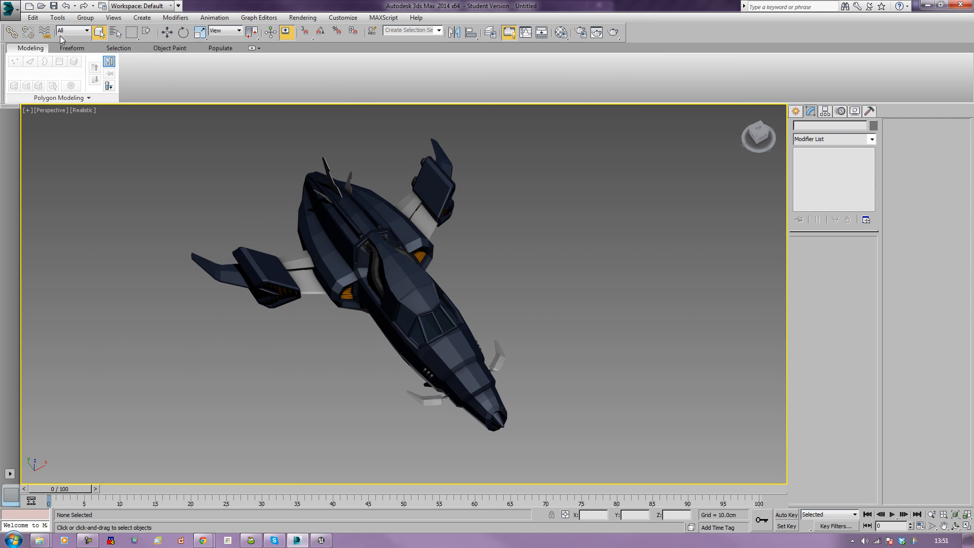
# Save the scene as spaceship_unwrapped_and_textured(ndo) in the folder F:\DEVELOPMENT 2\UDK 5 - weapons.
pyautogui.click(9, 8)
pyautogui.click(50, 124)
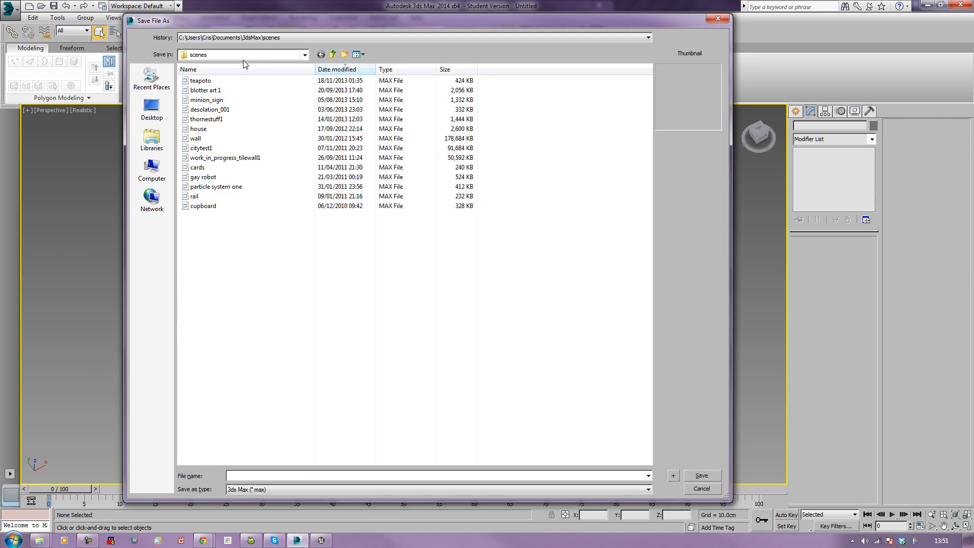
pyautogui.click(303, 38)
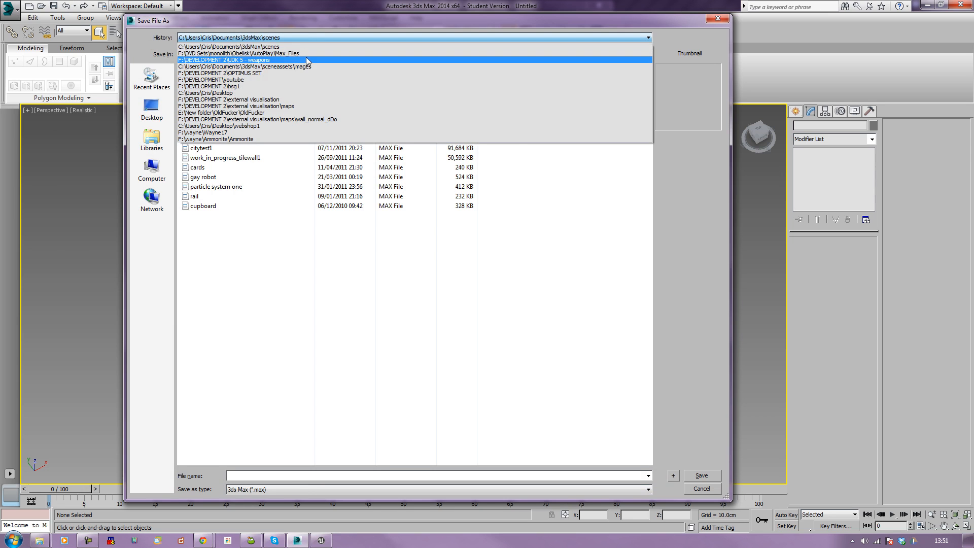
pyautogui.click(306, 59)
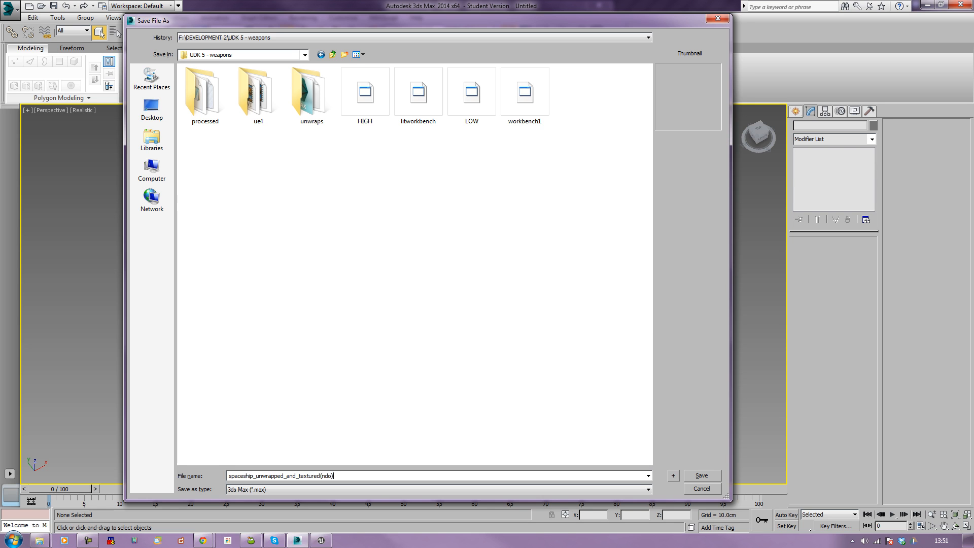
pyautogui.press('Return')
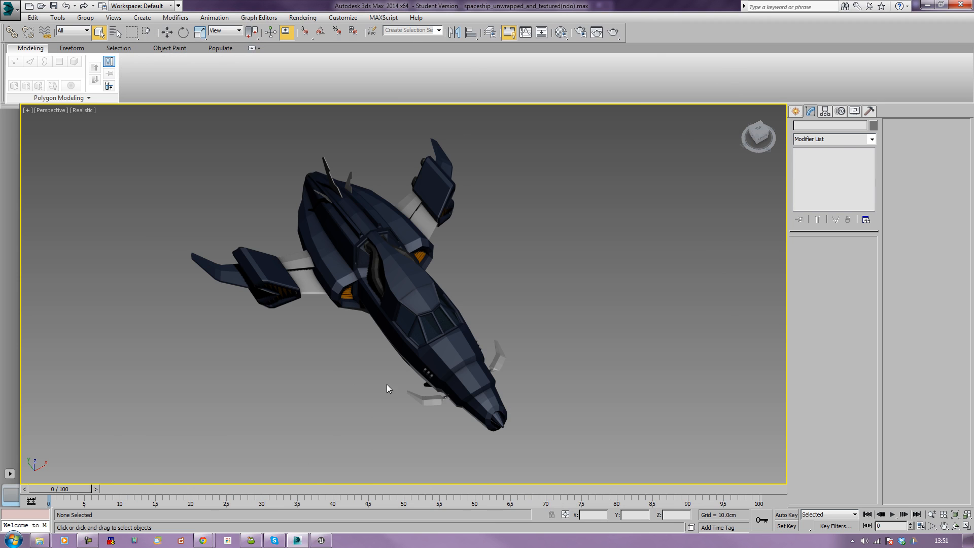
# Open Render To Texture for the ship and add a DiffuseMap output element.
pyautogui.click(415, 339)
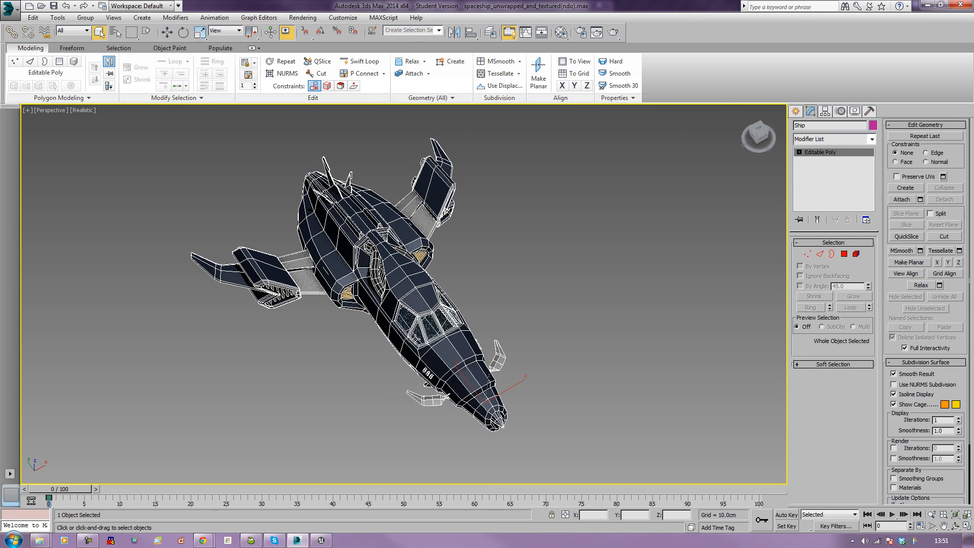
pyautogui.press('0')
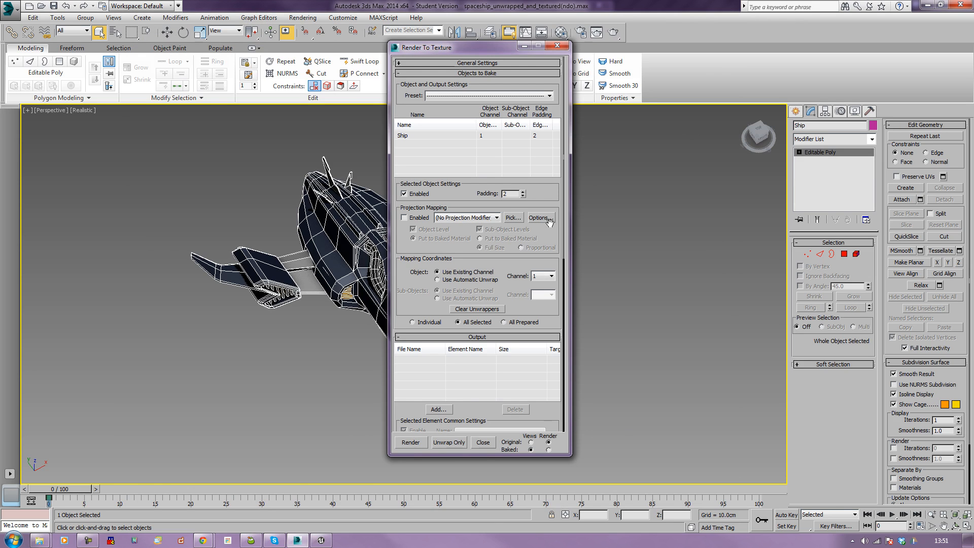
pyautogui.click(437, 409)
pyautogui.doubleClick(467, 238)
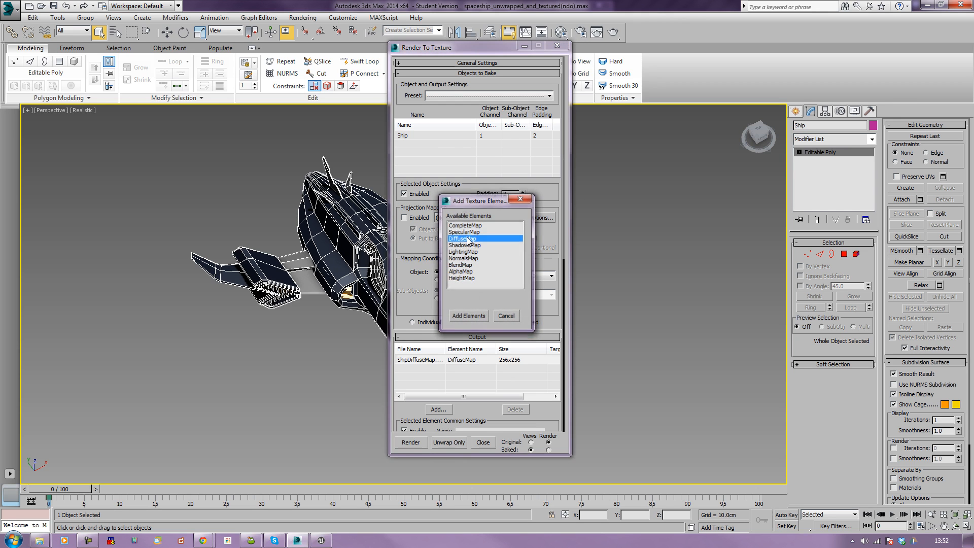
# Set the DiffuseMap element's output size to 2048x2048.
pyautogui.click(481, 360)
pyautogui.moveTo(555, 422); pyautogui.dragTo(549, 333)
pyautogui.click(541, 394)
pyautogui.scroll(-4, 550, 333)
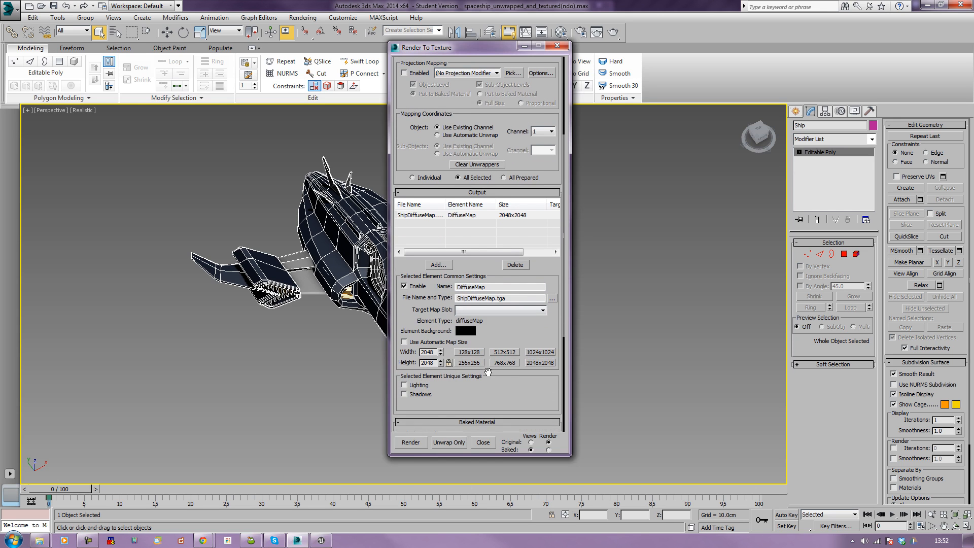
# Bake the ship's DiffuseMap without assigning a target map slot.
pyautogui.click(415, 444)
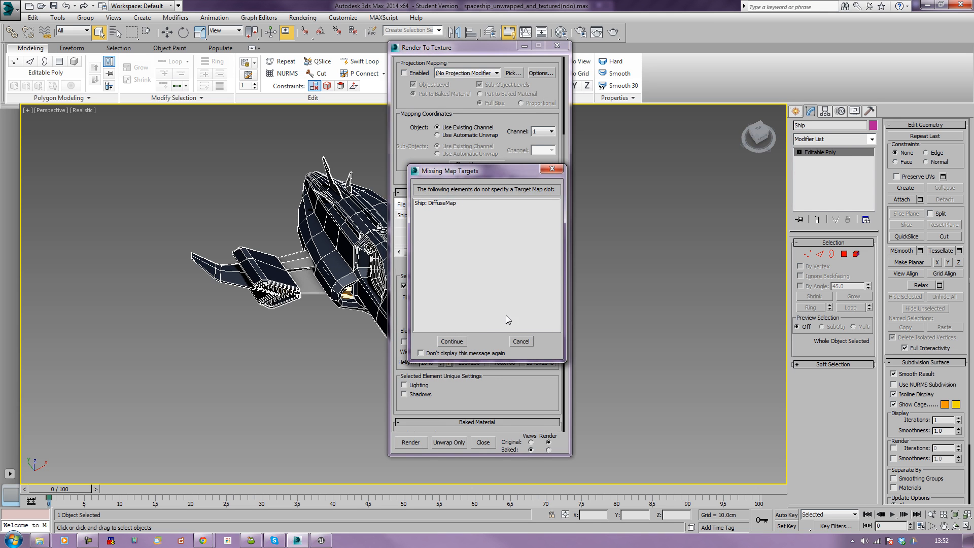
pyautogui.click(453, 341)
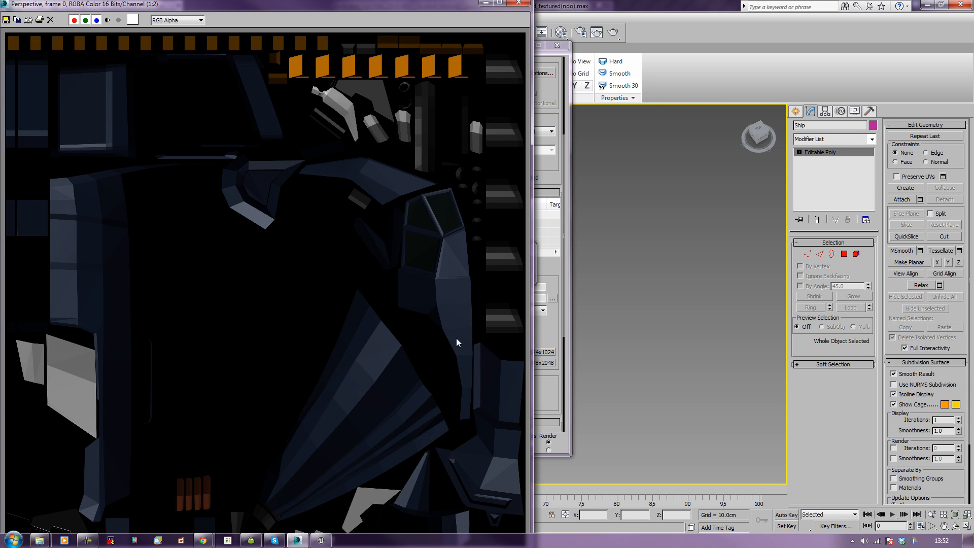
pyautogui.moveTo(378, 3); pyautogui.dragTo(624, 6)
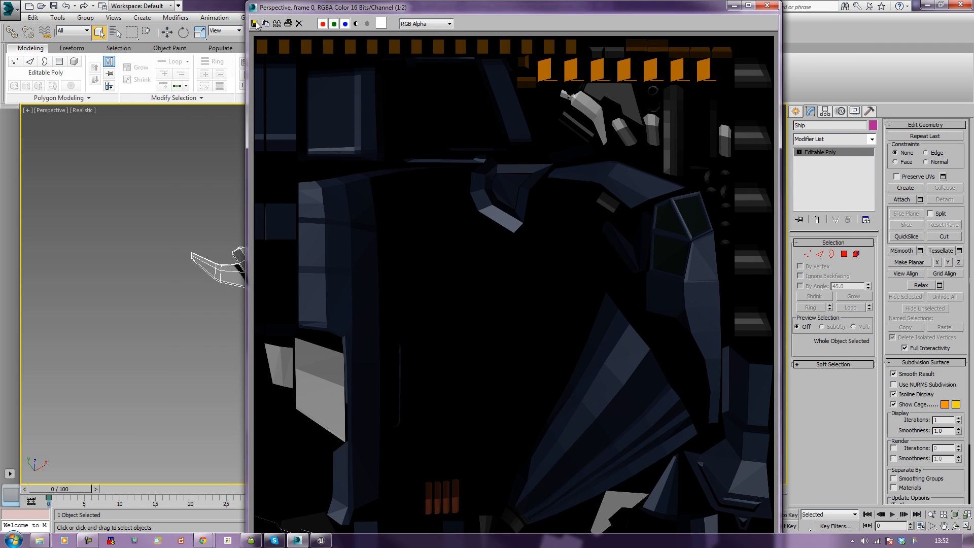
# Save the baked image as a 32-bit Targa file named ship_base_diff in UDK 5 - weapons and close the render window.
pyautogui.click(256, 24)
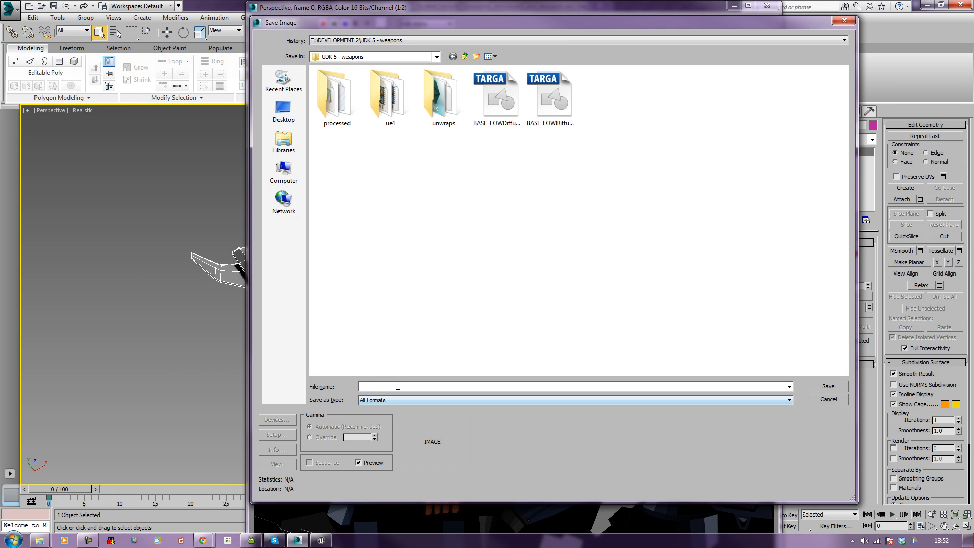
pyautogui.write('shi')
pyautogui.press('Tab')
pyautogui.press('t')
pyautogui.press('Return')
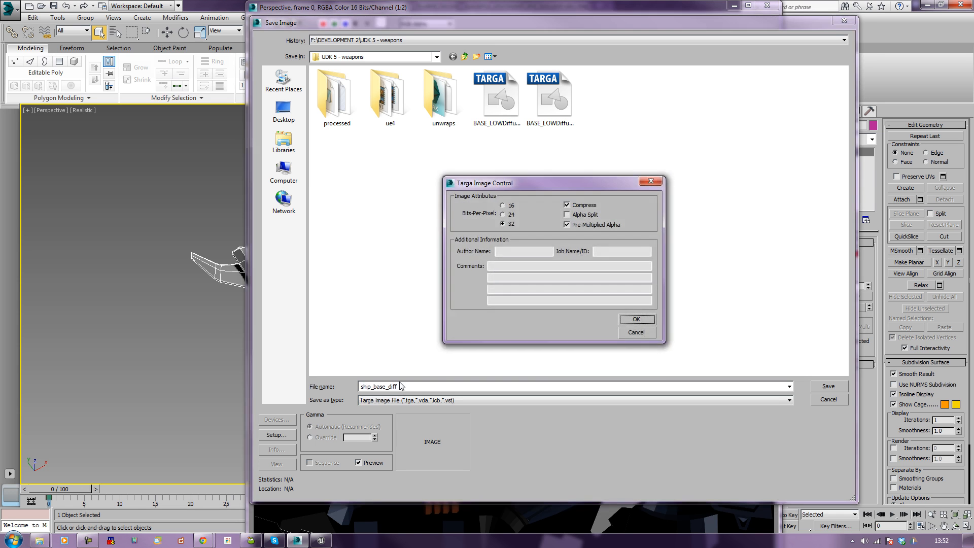
pyautogui.press('Return')
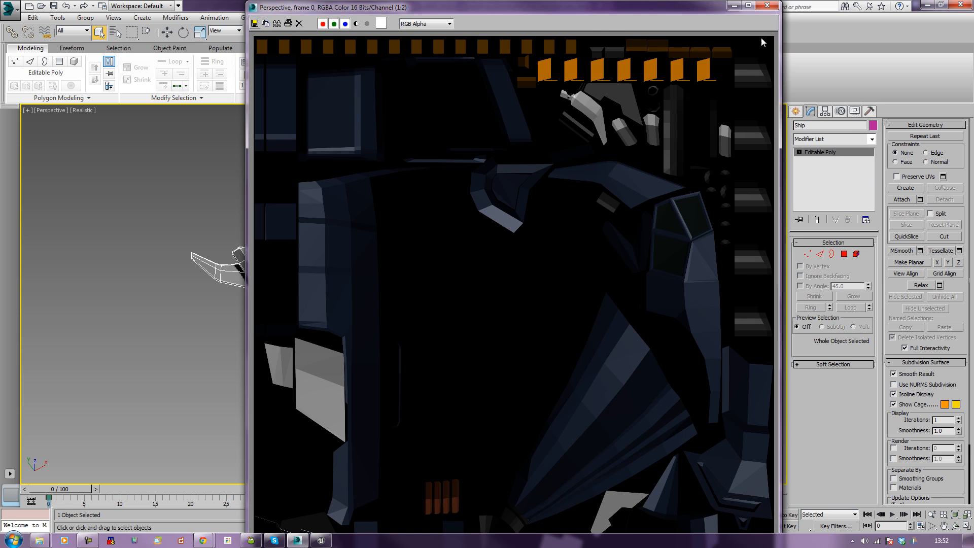
pyautogui.click(767, 6)
# Launch Adobe Photoshop CS5, close Render To Texture and switch to Photoshop.
pyautogui.press('super')
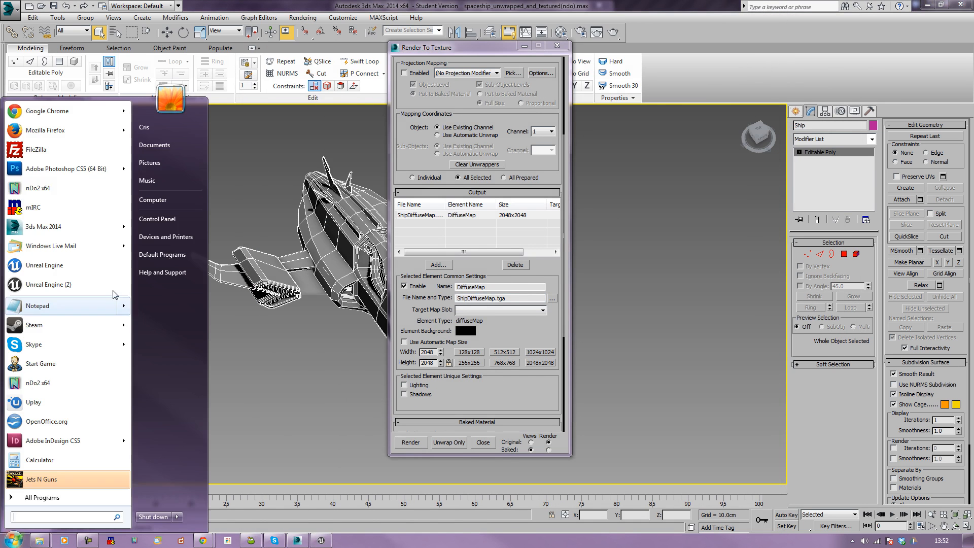
pyautogui.click(48, 166)
pyautogui.click(299, 438)
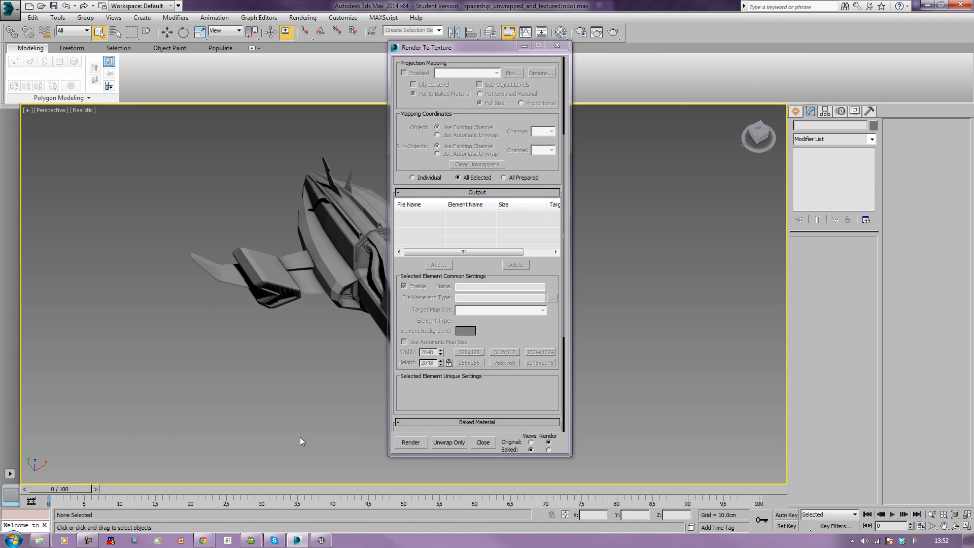
pyautogui.moveTo(323, 542)
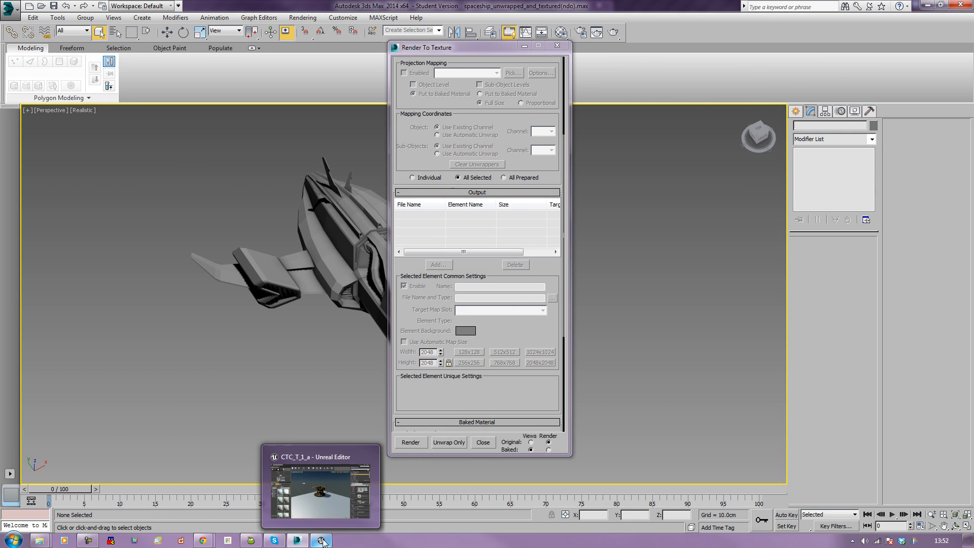
pyautogui.moveTo(492, 49); pyautogui.dragTo(153, 64)
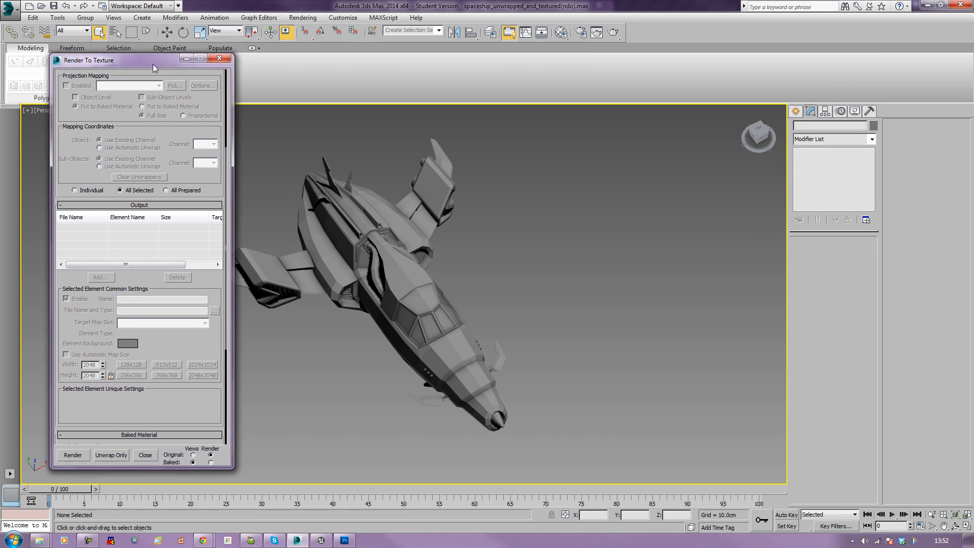
pyautogui.click(220, 58)
pyautogui.hotkey('alt', 'Tab')
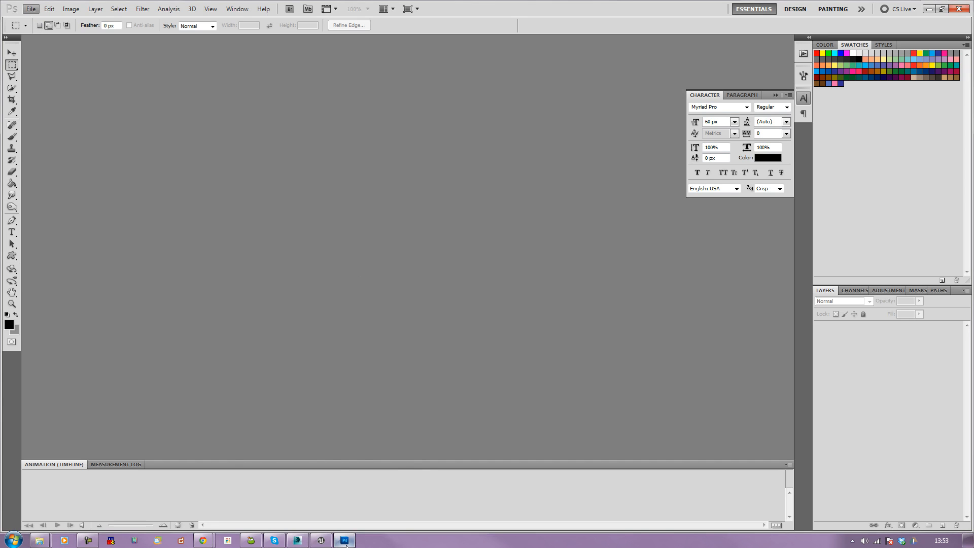
pyautogui.moveTo(347, 542)
# Open ship_base_diff from F:\DEVELOPMENT 2\UDK 5 - weapons.
pyautogui.click(31, 8)
pyautogui.click(38, 29)
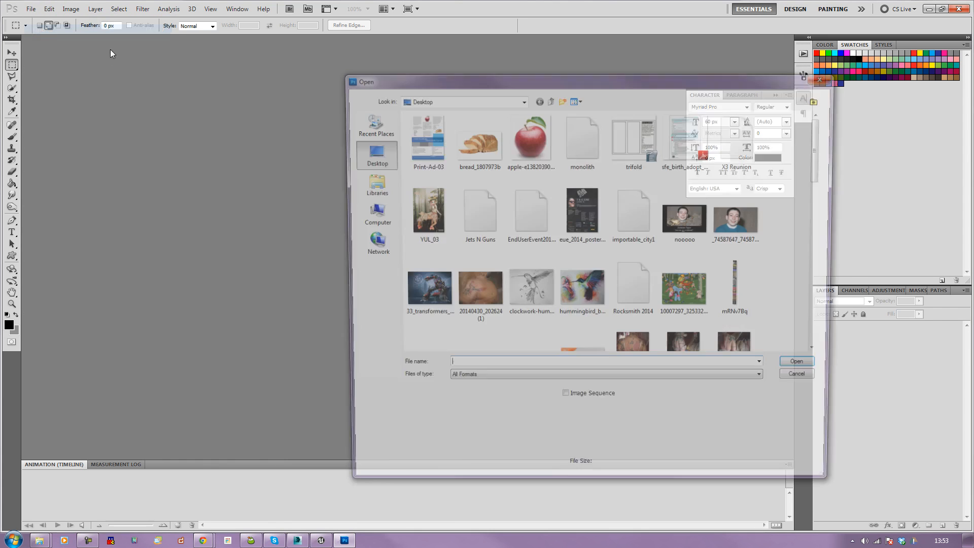
pyautogui.click(434, 99)
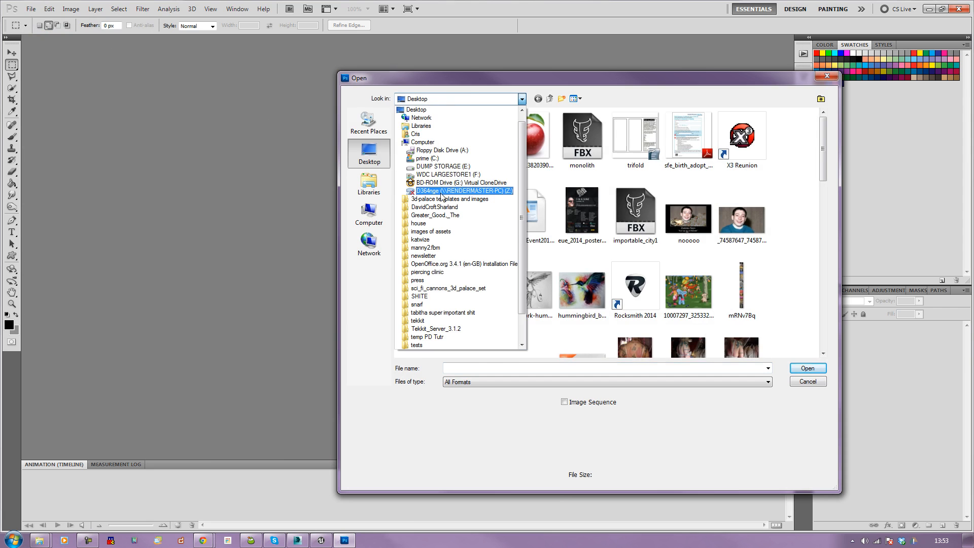
pyautogui.click(447, 172)
pyautogui.doubleClick(430, 144)
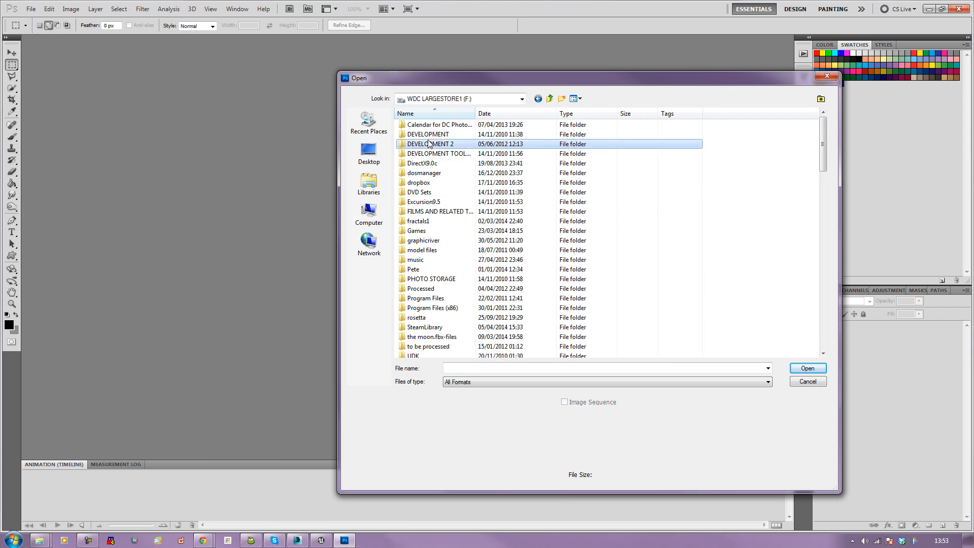
pyautogui.doubleClick(429, 269)
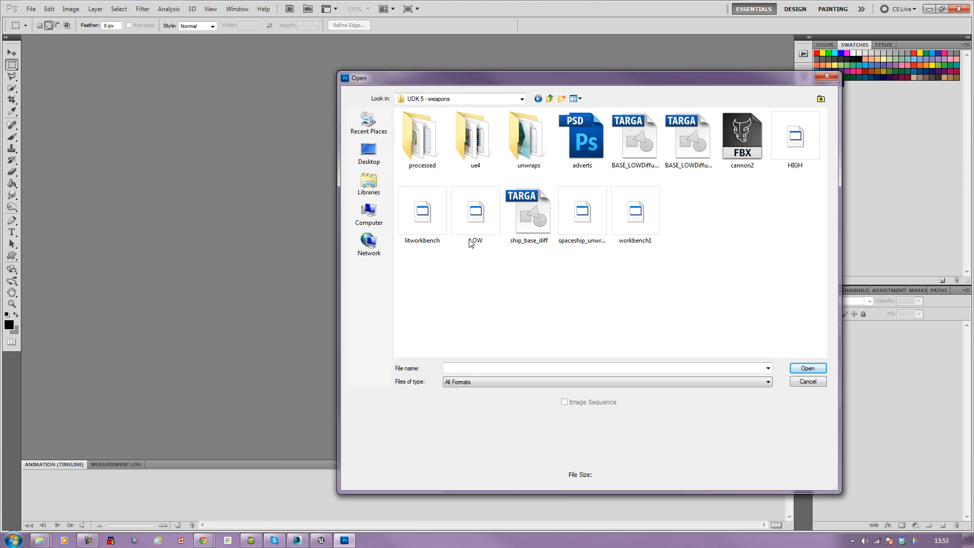
pyautogui.click(534, 230)
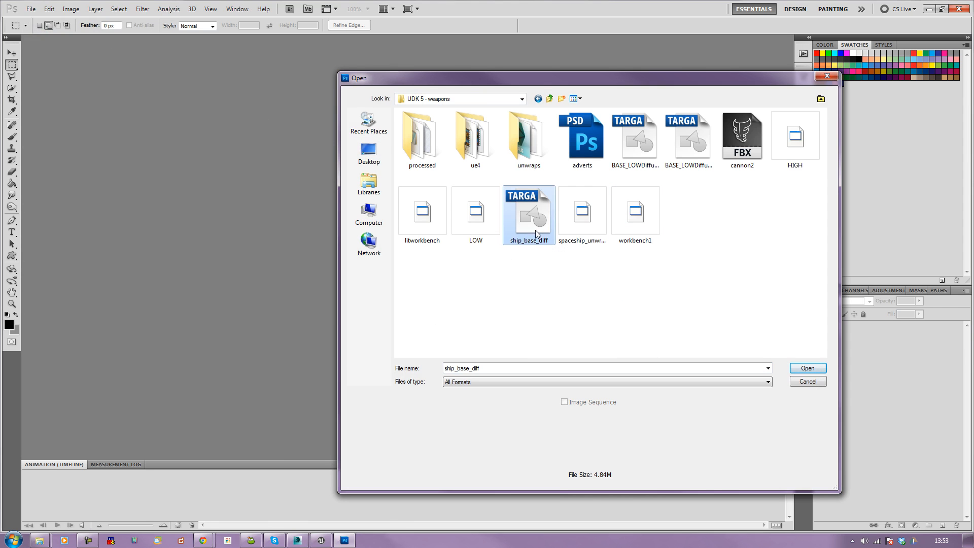
pyautogui.click(807, 370)
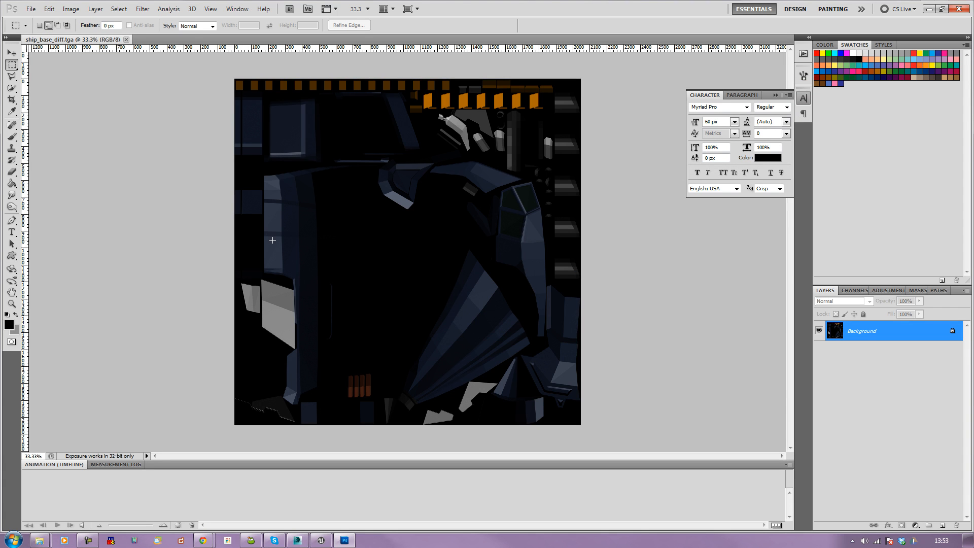
# Switch back to 3ds Max and add a Smooth modifier to the ship.
pyautogui.hotkey('alt', 'Tab')
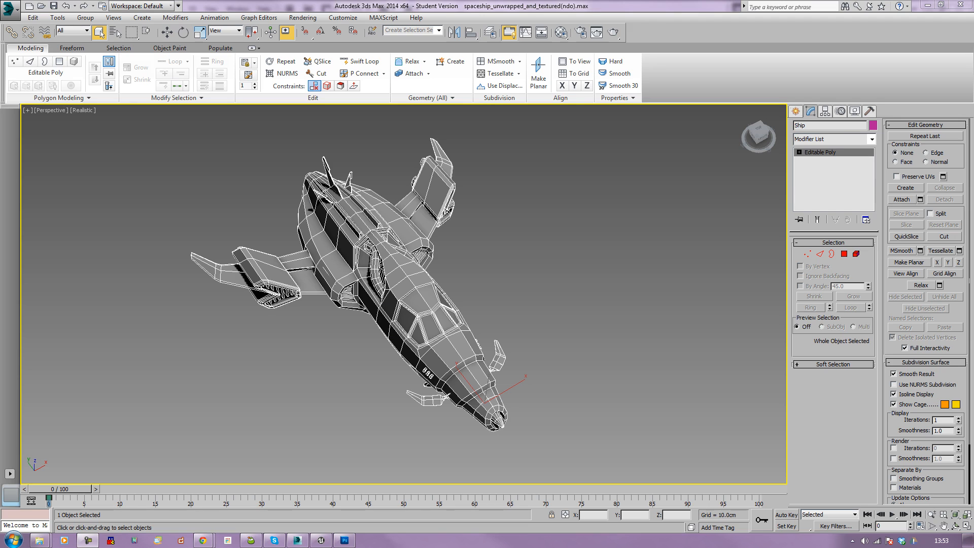
pyautogui.click(841, 142)
pyautogui.press('s')
pyautogui.press('s')
pyautogui.press('s')
pyautogui.press('s')
pyautogui.press('s')
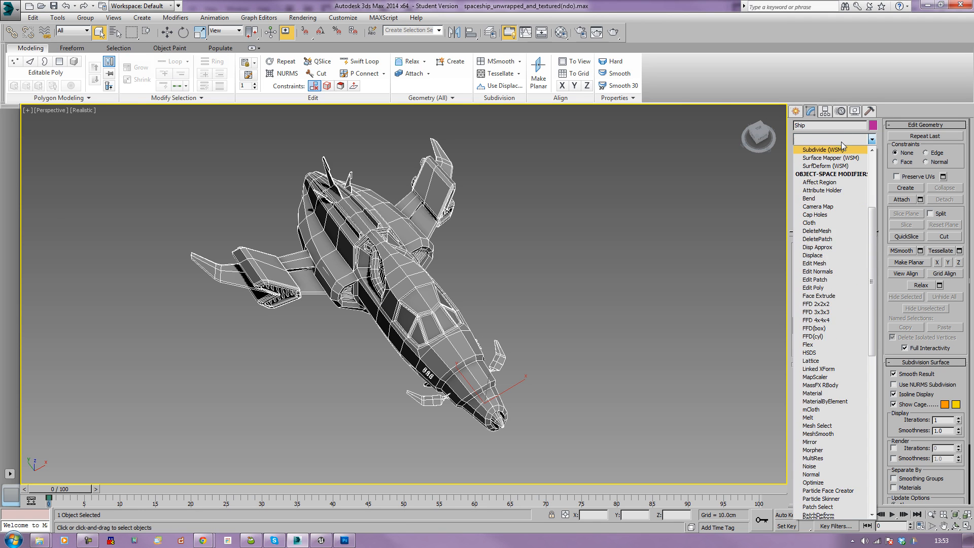
pyautogui.press('s')
pyautogui.press('s')
pyautogui.press('s')
pyautogui.press('s')
pyautogui.press('s')
pyautogui.press('s')
pyautogui.press('s')
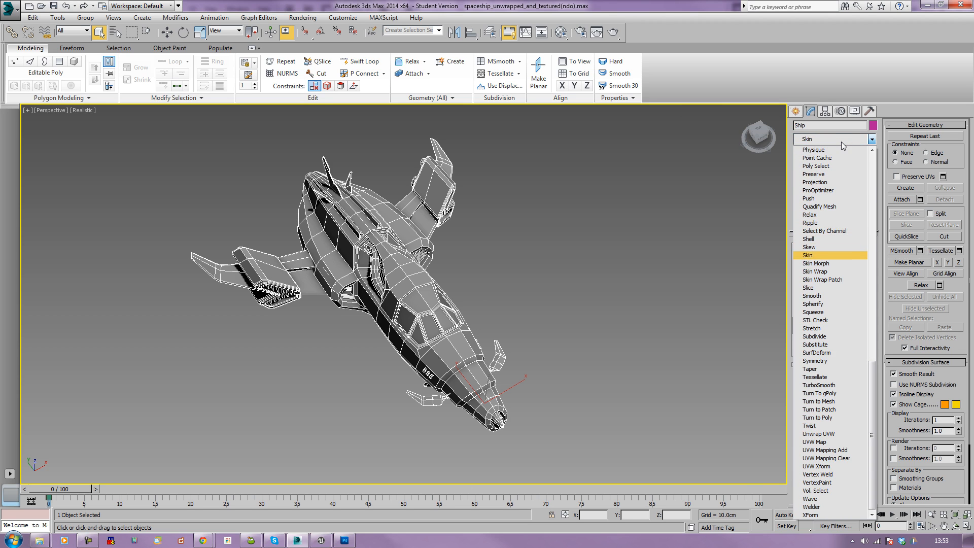
pyautogui.press('Return')
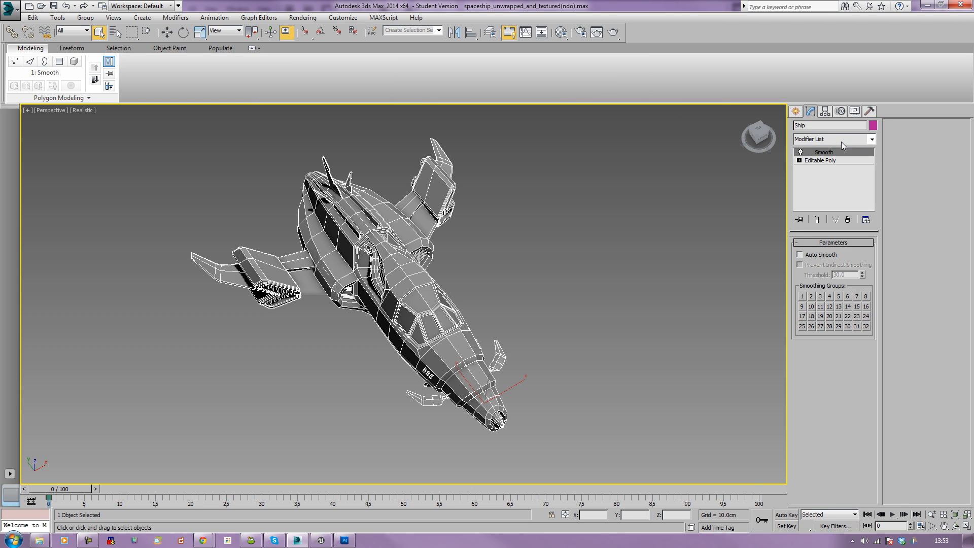
# Enable Auto Smooth on the ship with a threshold of 25 and check the shading with the ship deselected.
pyautogui.click(812, 255)
pyautogui.keyDown('alt'); pyautogui.moveTo(642, 298); pyautogui.dragTo(666, 279, button='middle'); pyautogui.keyUp('alt')
pyautogui.doubleClick(840, 275)
pyautogui.write('25')
pyautogui.press('Return')
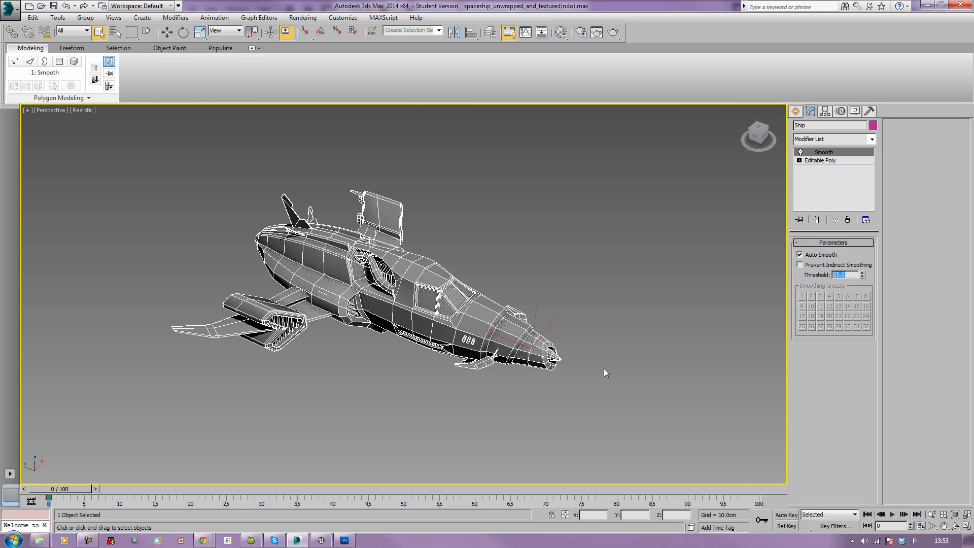
pyautogui.click(606, 317)
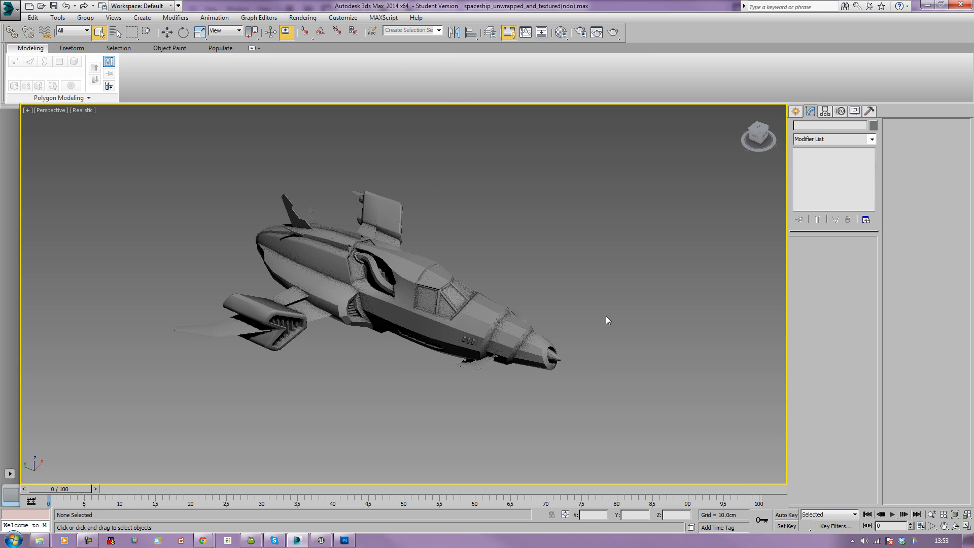
# Set the ship's Auto Smooth threshold to 29 and inspect the hull shading.
pyautogui.click(509, 325)
pyautogui.doubleClick(842, 275)
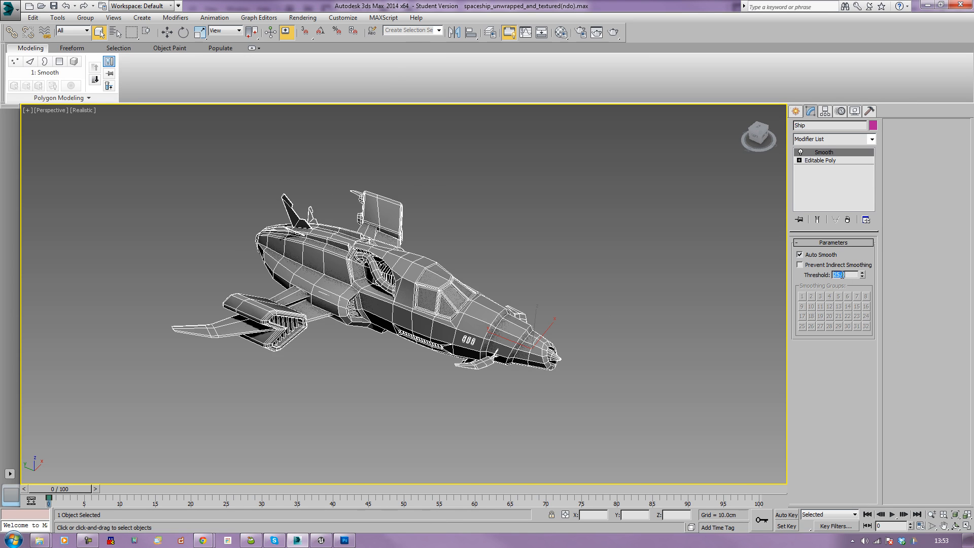
pyautogui.write('29')
pyautogui.press('Return')
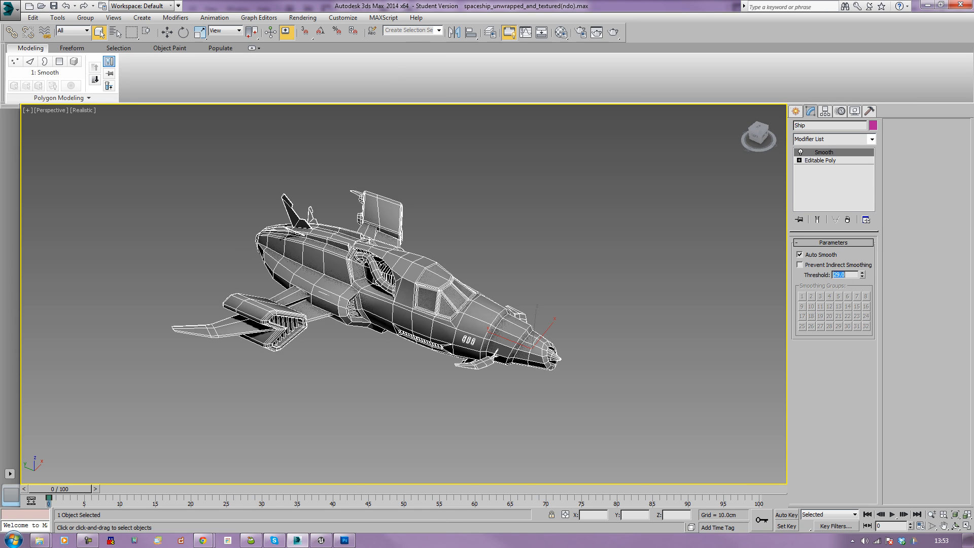
pyautogui.click(599, 271)
pyautogui.keyDown('alt'); pyautogui.moveTo(599, 271); pyautogui.dragTo(603, 293, button='middle'); pyautogui.keyUp('alt')
# Set the ship's Auto Smooth threshold to 34 and check the shading from a higher angle.
pyautogui.click(532, 350)
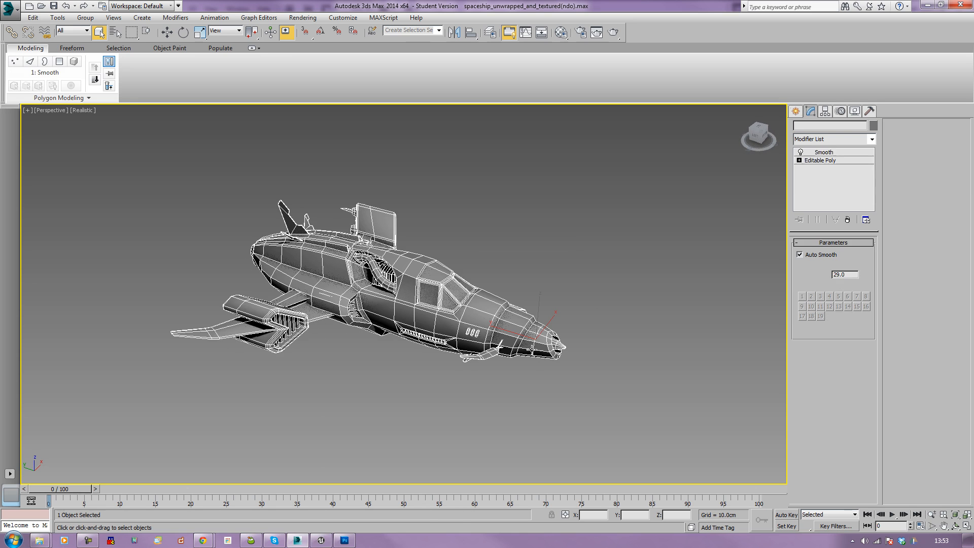
pyautogui.doubleClick(841, 274)
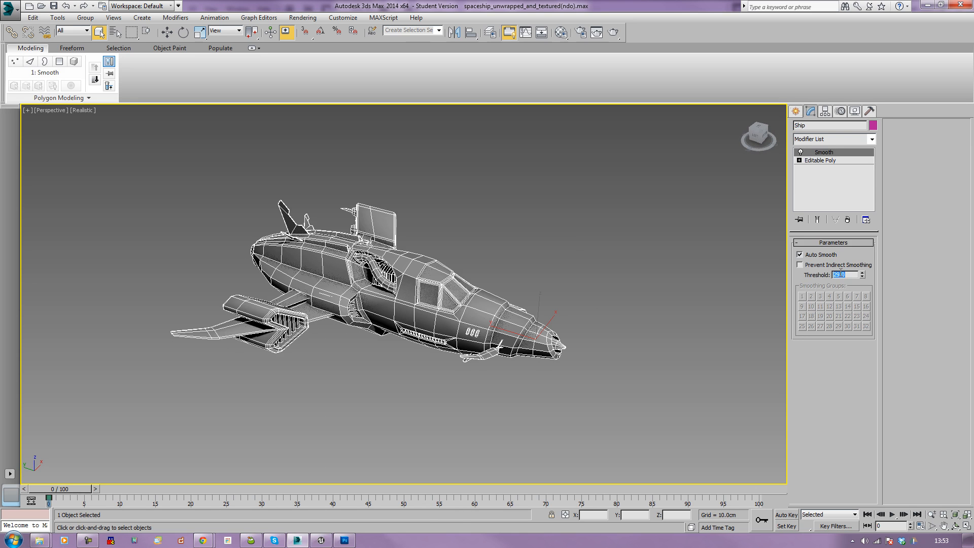
pyautogui.click(678, 300)
pyautogui.moveTo(675, 302)
pyautogui.keyDown('alt'); pyautogui.mouseDown(button='middle')
pyautogui.moveTo(713, 282)
pyautogui.moveTo(691, 320)
pyautogui.moveTo(665, 318)
pyautogui.mouseUp(button='middle'); pyautogui.keyUp('alt')
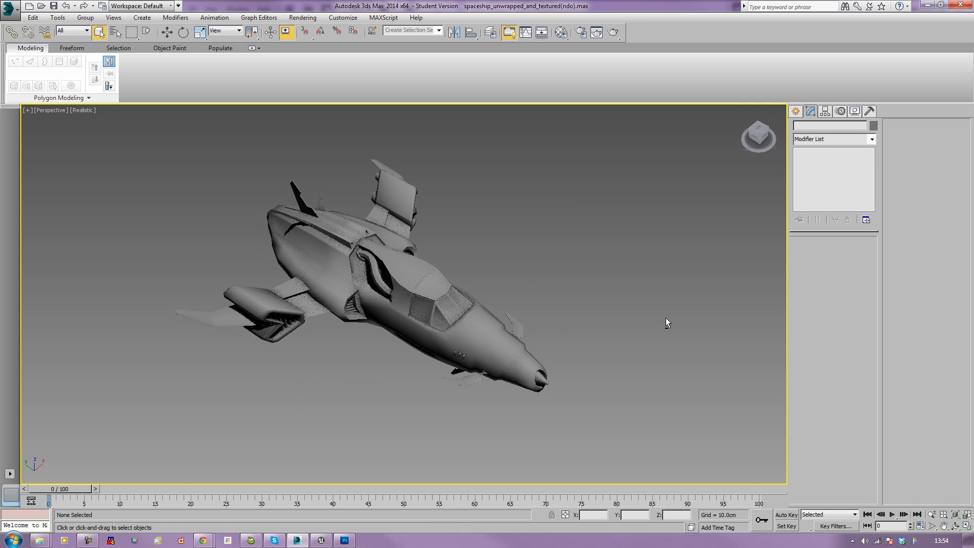
# Set the ship's Auto Smooth threshold to 38 and check the smoothed hull with the ship deselected.
pyautogui.click(513, 345)
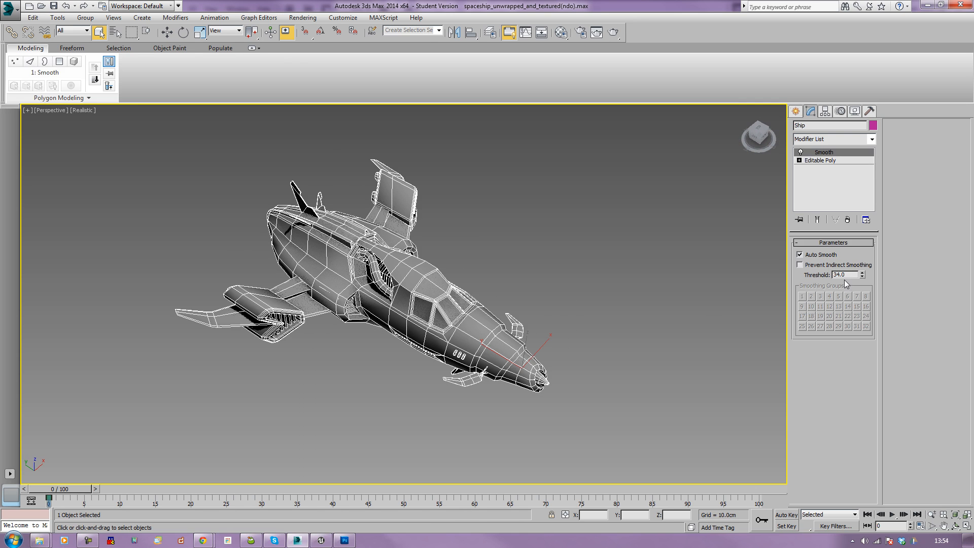
pyautogui.doubleClick(847, 274)
pyautogui.write('38')
pyautogui.press('Return')
pyautogui.click(634, 308)
pyautogui.keyDown('alt'); pyautogui.moveTo(634, 312); pyautogui.dragTo(511, 345, button='middle'); pyautogui.keyUp('alt')
pyautogui.click(511, 345)
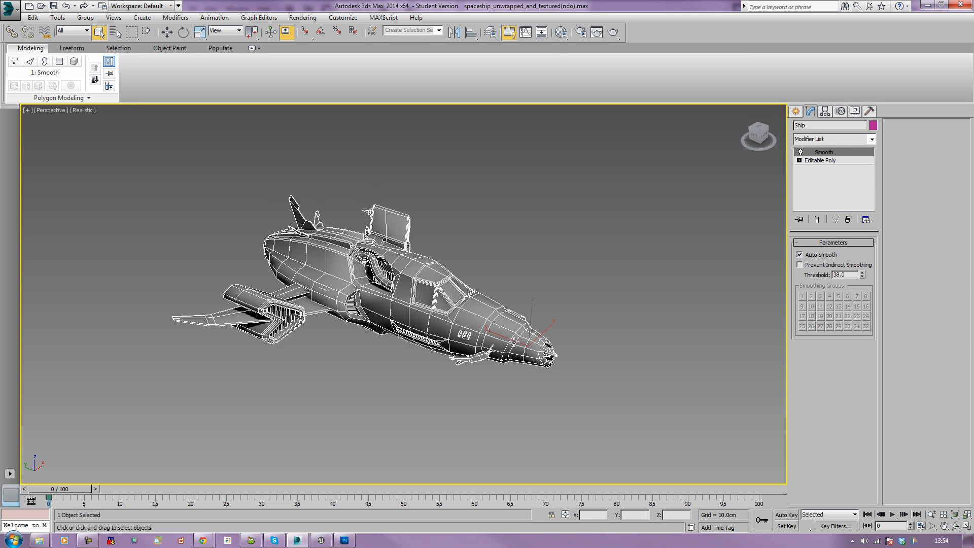
pyautogui.click(585, 287)
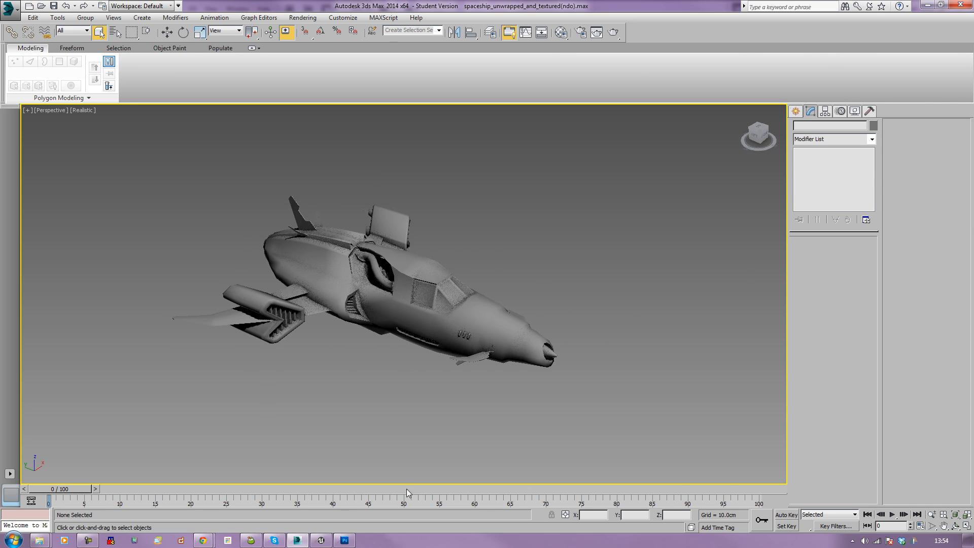
# Look briefly at the baked map in Photoshop, then return to 3ds Max and view the whole ship from above.
pyautogui.click(345, 540)
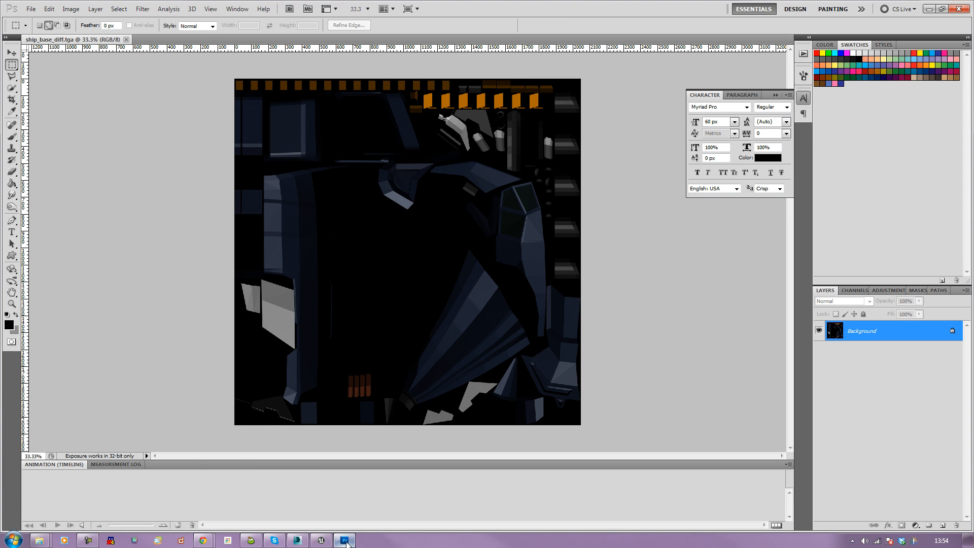
pyautogui.click(298, 541)
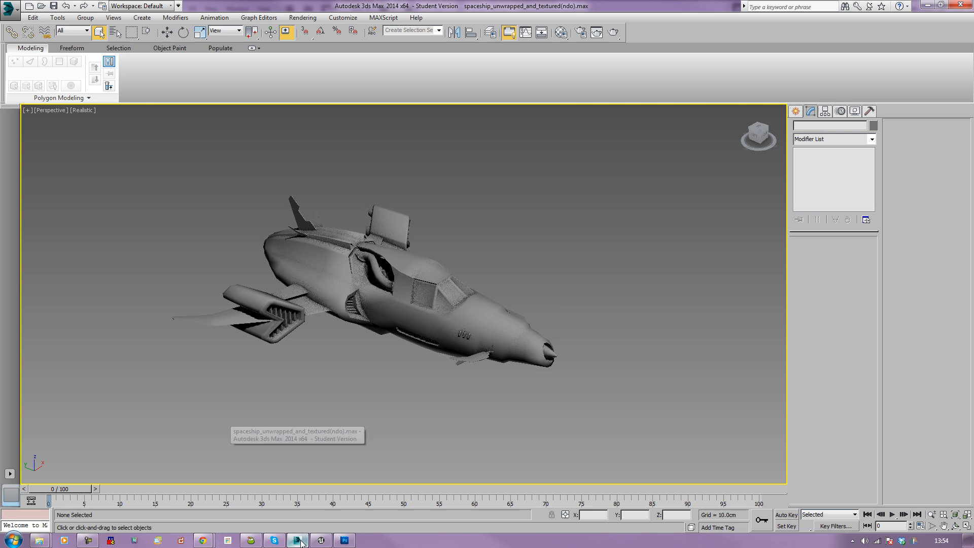
pyautogui.keyDown('alt'); pyautogui.moveTo(385, 351); pyautogui.dragTo(321, 415, button='middle'); pyautogui.keyUp('alt')
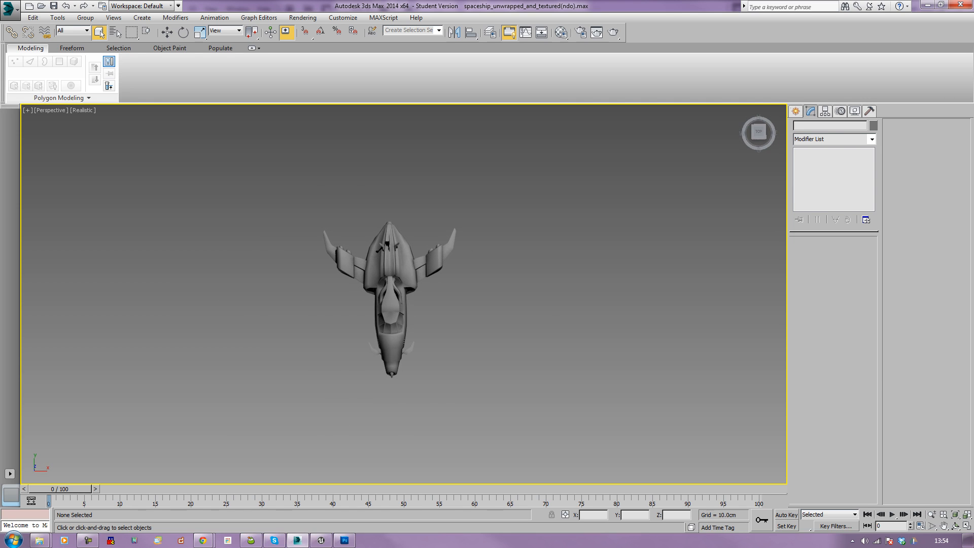
pyautogui.moveTo(333, 242); pyautogui.dragTo(286, 289, button='middle')
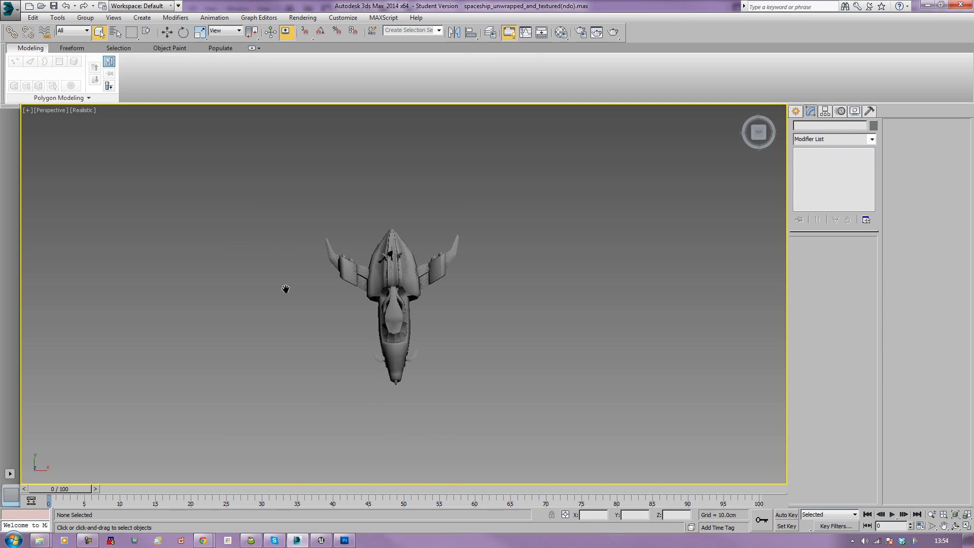
# Draw a large circle spline around the ship and move it roughly over the hull's centre.
pyautogui.click(795, 111)
pyautogui.keyDown('alt'); pyautogui.moveTo(606, 238); pyautogui.dragTo(609, 259, button='middle'); pyautogui.keyUp('alt')
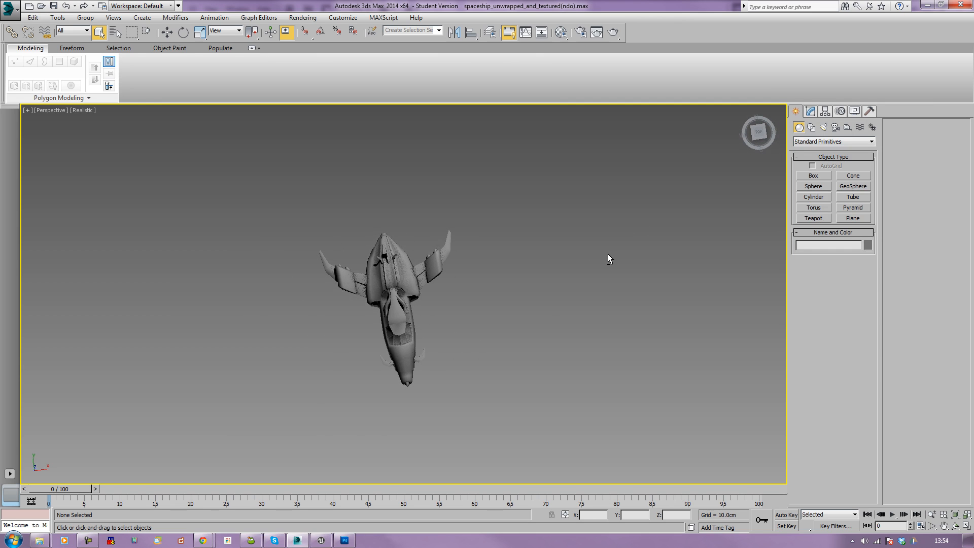
pyautogui.click(811, 127)
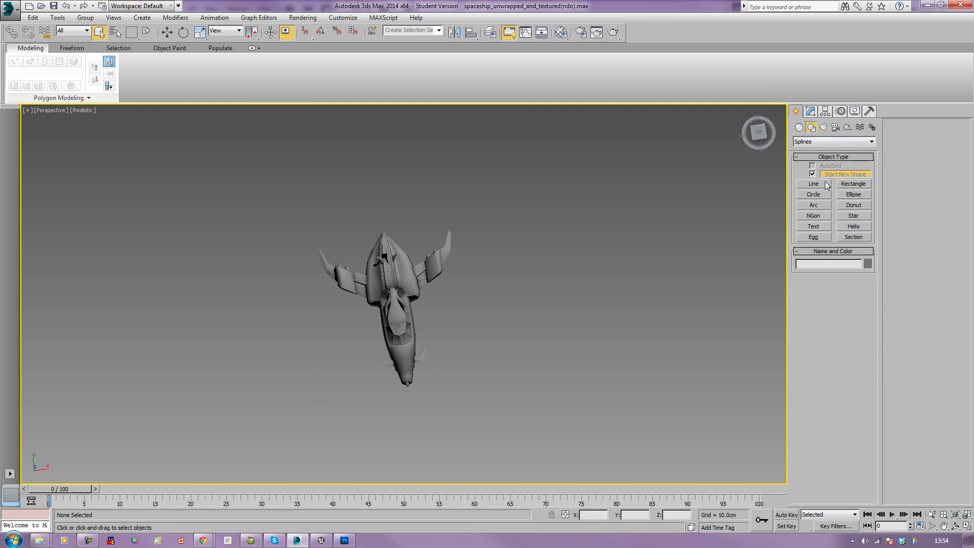
pyautogui.click(814, 195)
pyautogui.moveTo(241, 208); pyautogui.dragTo(425, 360)
pyautogui.rightClick(335, 287)
pyautogui.press('w')
pyautogui.moveTo(258, 198); pyautogui.dragTo(412, 294)
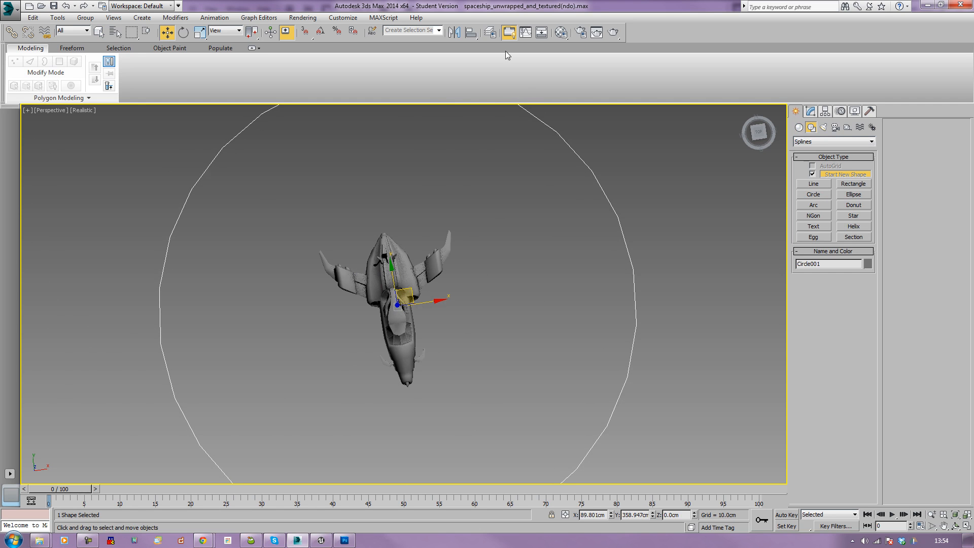
# Align the circle to the ship with the Align tool so the ring surrounds it.
pyautogui.click(473, 35)
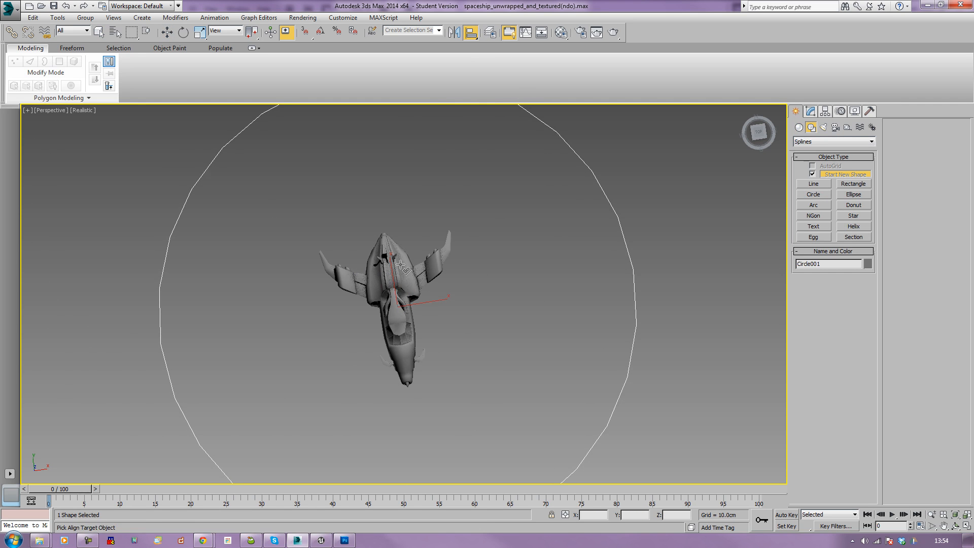
pyautogui.click(403, 264)
pyautogui.click(489, 354)
pyautogui.keyDown('alt'); pyautogui.moveTo(461, 355); pyautogui.dragTo(443, 341, button='middle'); pyautogui.keyUp('alt')
pyautogui.scroll(-4, 464, 311)
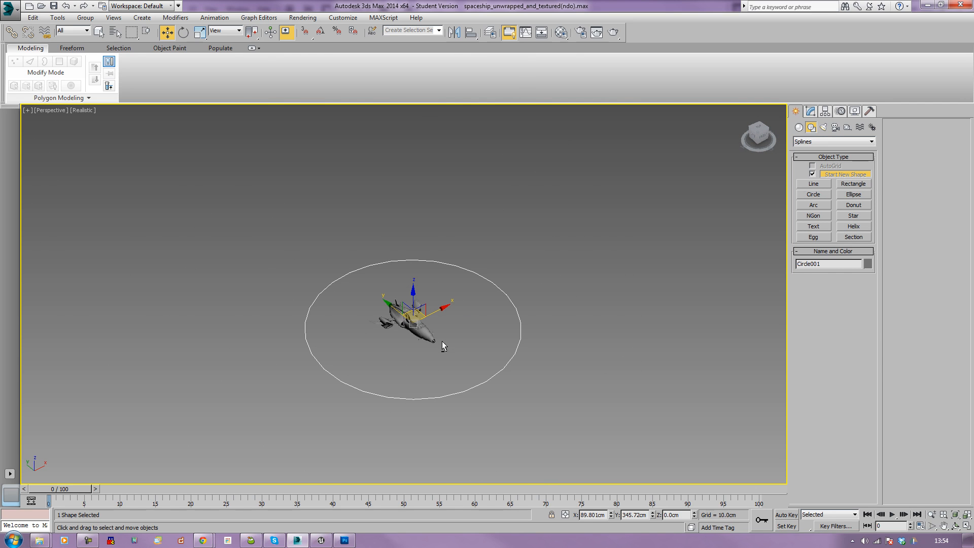
# Place a Standard Omni light just outside the circle around the ship.
pyautogui.click(799, 127)
pyautogui.keyDown('alt'); pyautogui.moveTo(710, 247); pyautogui.dragTo(688, 243, button='middle'); pyautogui.keyUp('alt')
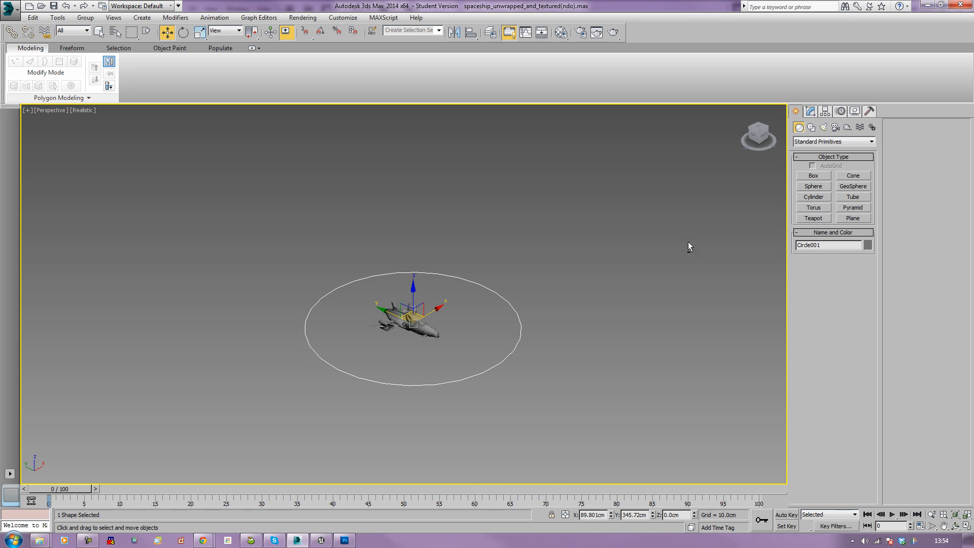
pyautogui.click(823, 128)
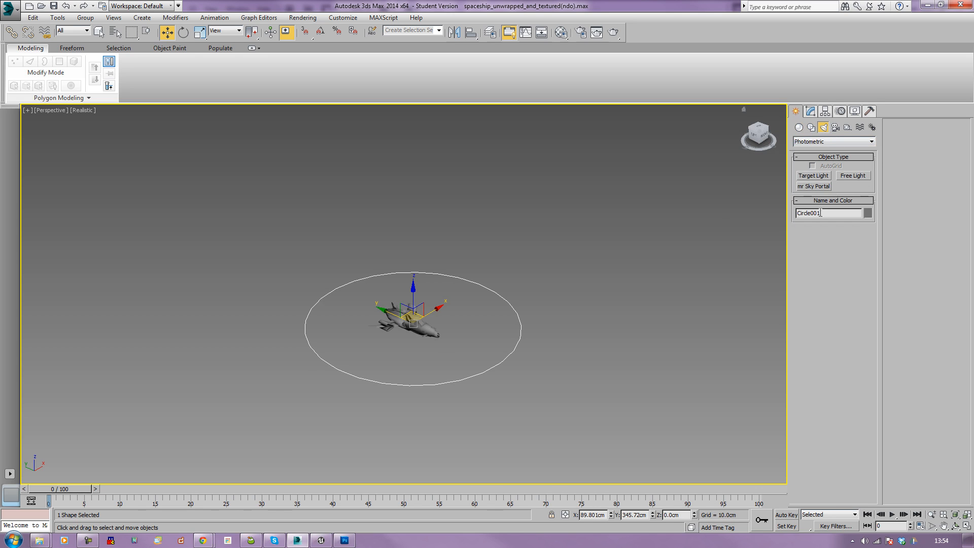
pyautogui.click(814, 142)
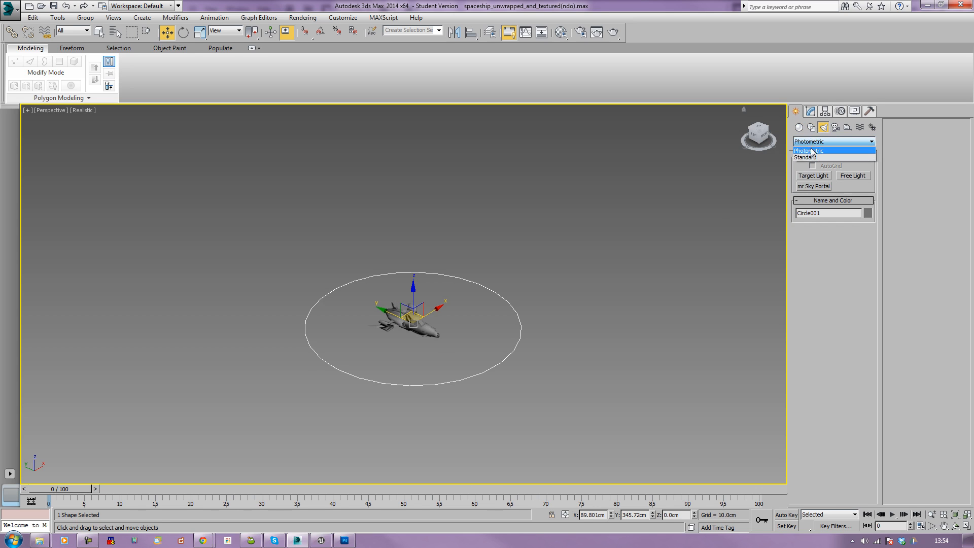
pyautogui.click(813, 155)
pyautogui.click(813, 198)
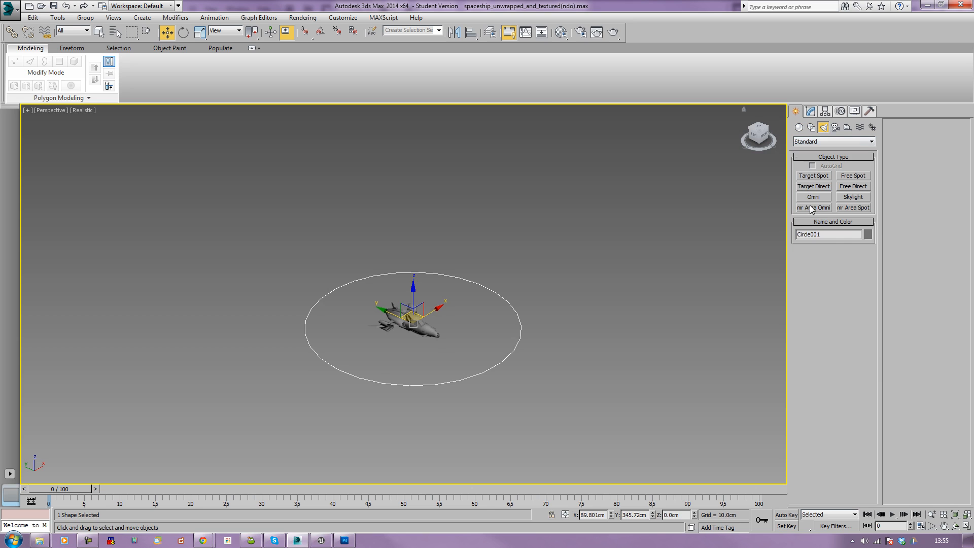
pyautogui.click(600, 361)
pyautogui.moveTo(483, 410); pyautogui.dragTo(517, 374, button='middle')
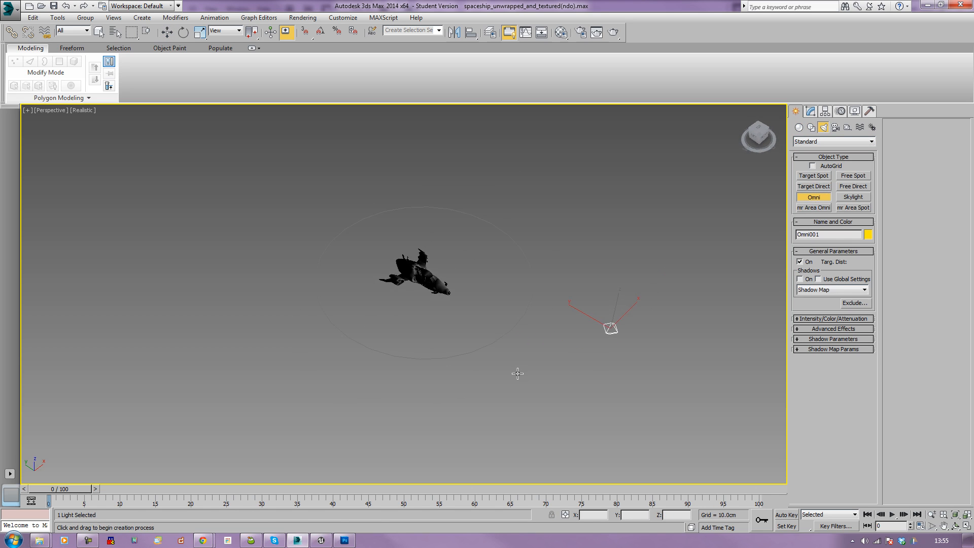
pyautogui.scroll(2, 518, 374)
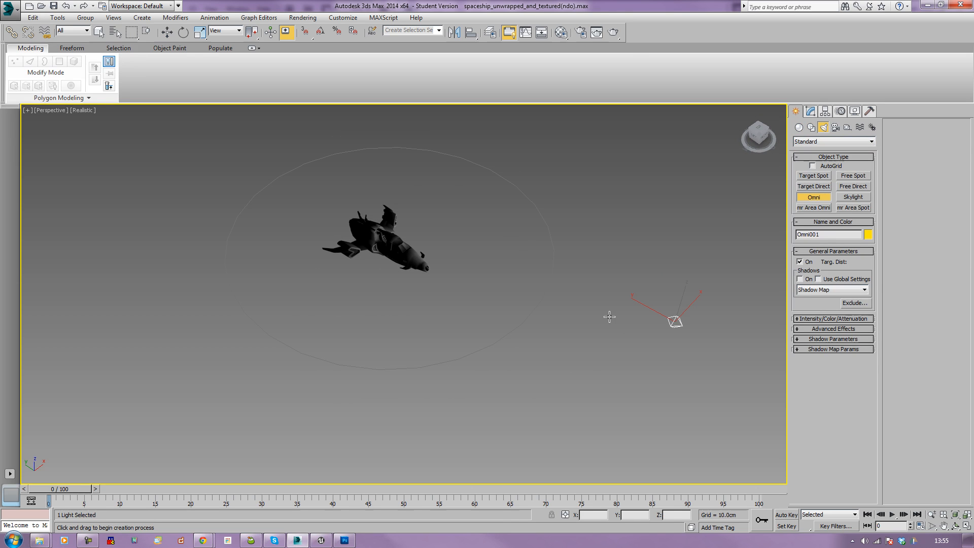
# Open the Spacing Tool for the Omni light and pick the circle as its path.
pyautogui.press('w')
pyautogui.hotkey('shift', 'i')
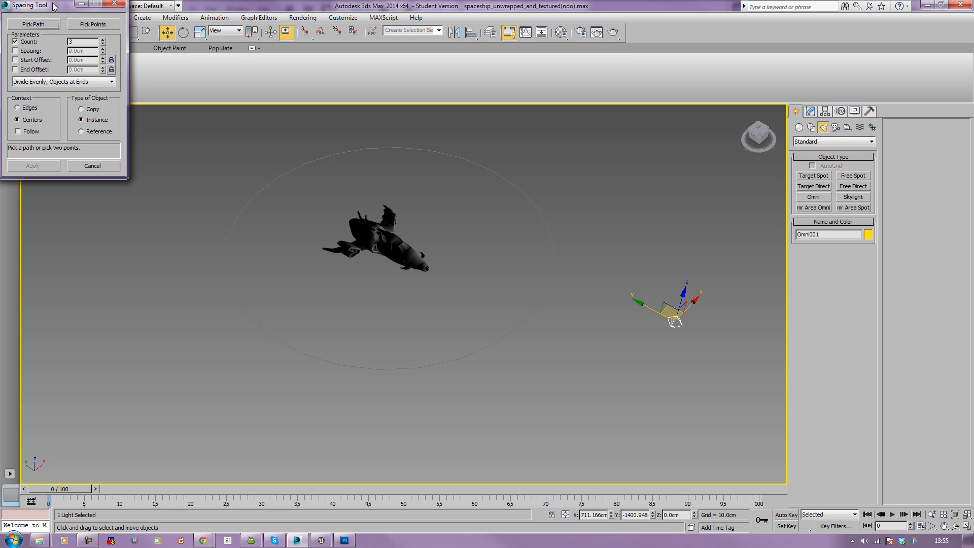
pyautogui.moveTo(47, 7); pyautogui.dragTo(95, 70)
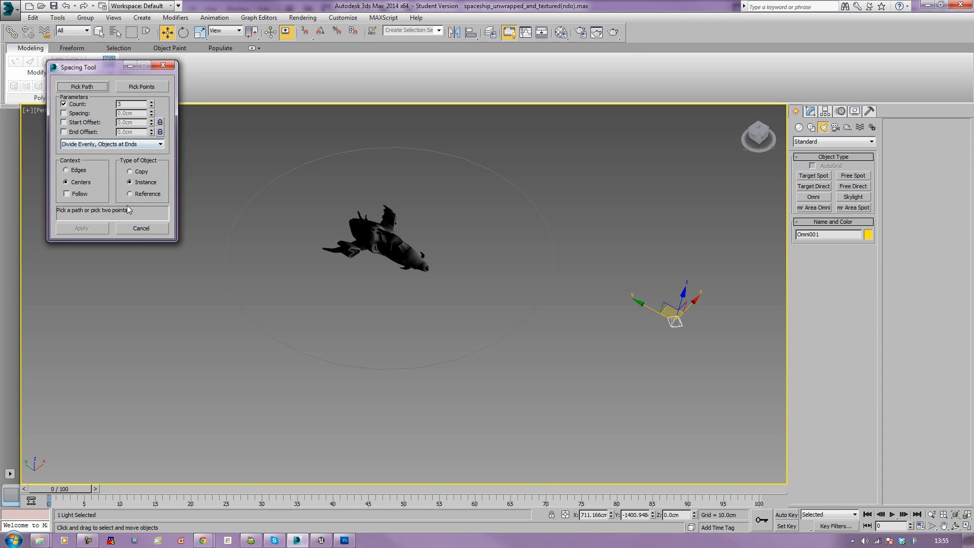
pyautogui.click(81, 87)
pyautogui.click(250, 201)
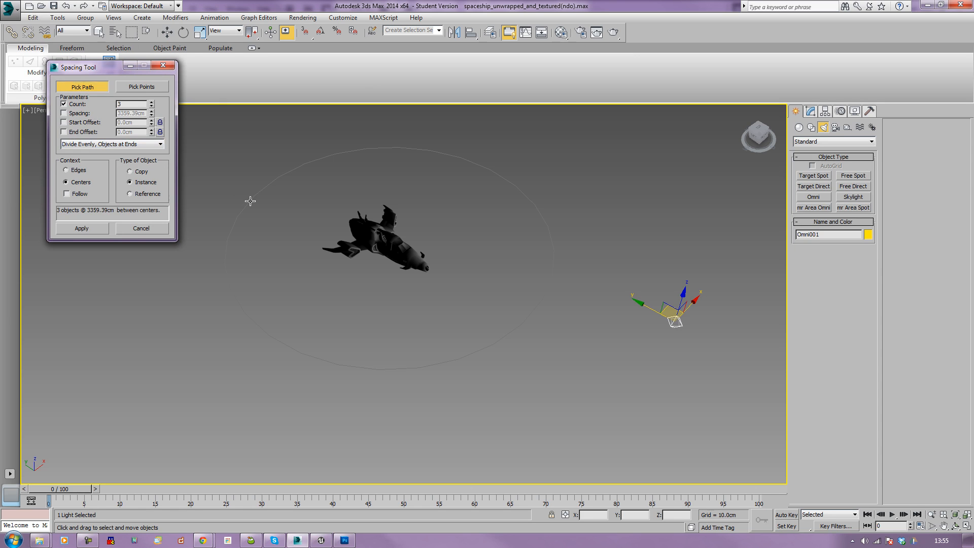
# Set the Spacing Tool count to 5, create the evenly spaced Omni light instances, and close the tool.
pyautogui.click(151, 102)
pyautogui.click(152, 102)
pyautogui.click(151, 102)
pyautogui.click(151, 102)
pyautogui.click(151, 102)
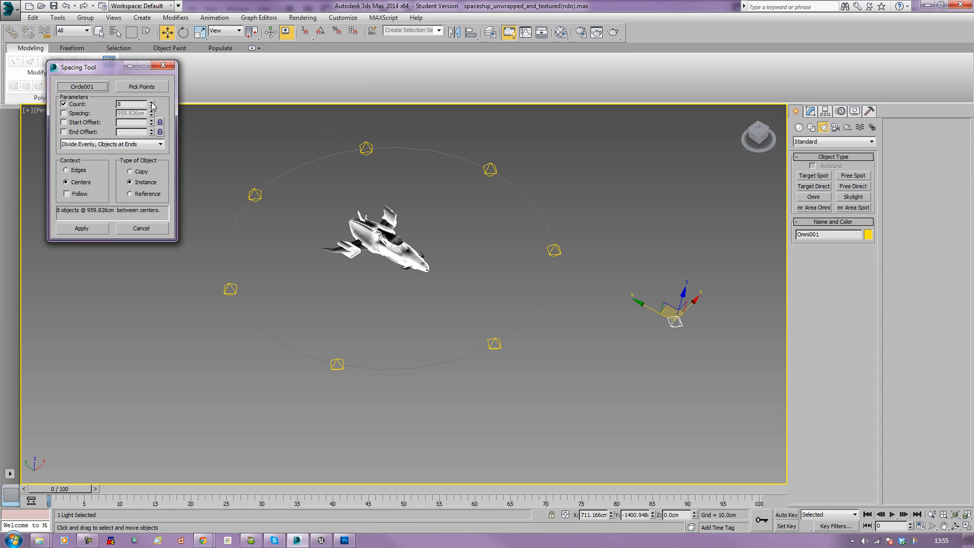
pyautogui.click(151, 105)
pyautogui.click(151, 106)
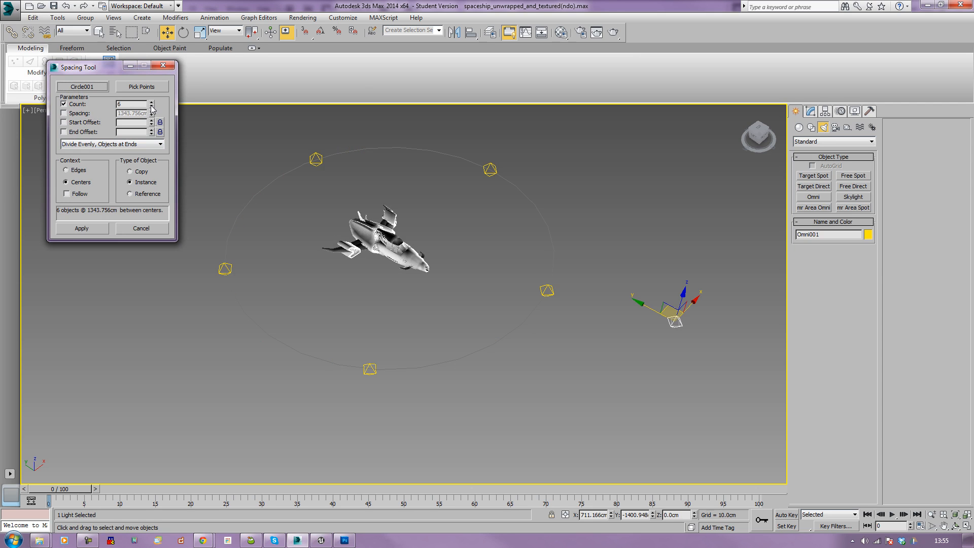
pyautogui.click(152, 106)
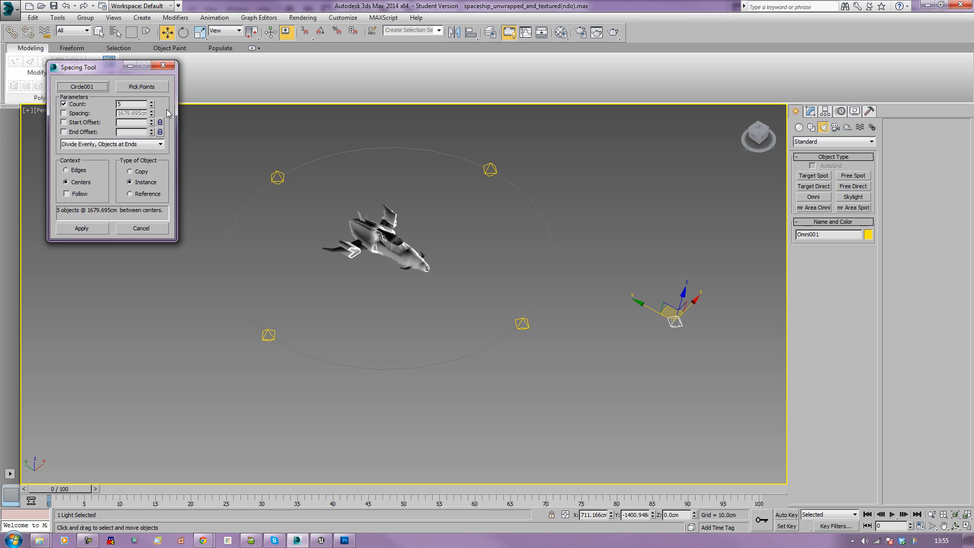
pyautogui.click(75, 229)
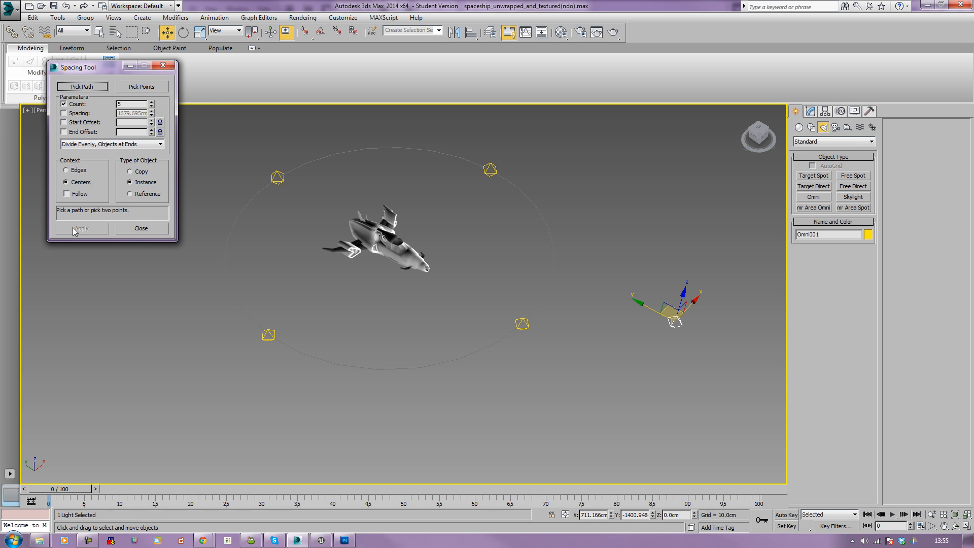
pyautogui.click(168, 65)
# Try working without the guide circle by deleting it from the scene.
pyautogui.moveTo(127, 170)
pyautogui.keyDown('alt'); pyautogui.mouseDown(button='middle')
pyautogui.moveTo(147, 178)
pyautogui.moveTo(127, 169)
pyautogui.mouseUp(button='middle'); pyautogui.keyUp('alt')
pyautogui.moveTo(199, 169); pyautogui.dragTo(284, 395)
pyautogui.moveTo(491, 389); pyautogui.dragTo(476, 392)
pyautogui.click(552, 270)
pyautogui.click(551, 271)
pyautogui.press('Delete')
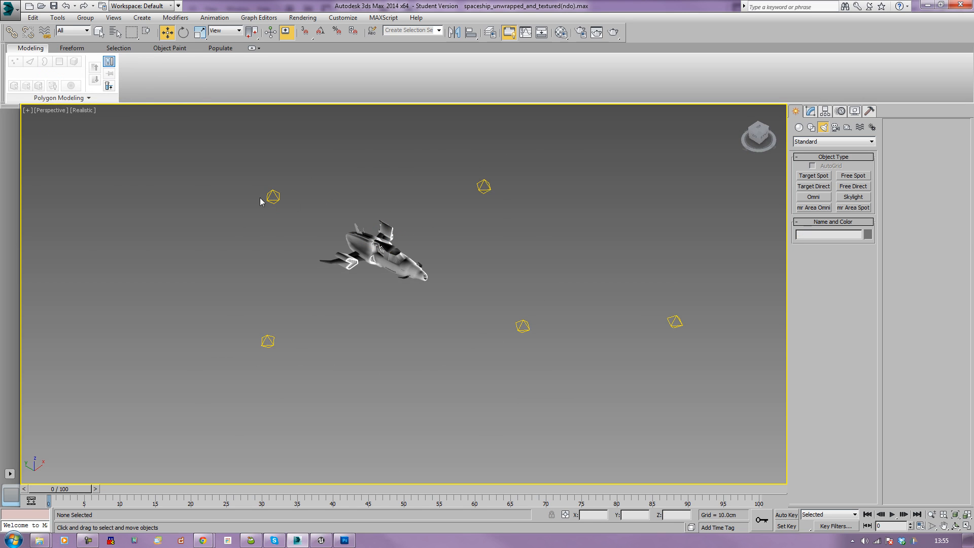
# Select the Omni lights around the ship for rotation, and undo back to before the circle's deletion.
pyautogui.moveTo(227, 183); pyautogui.dragTo(296, 404)
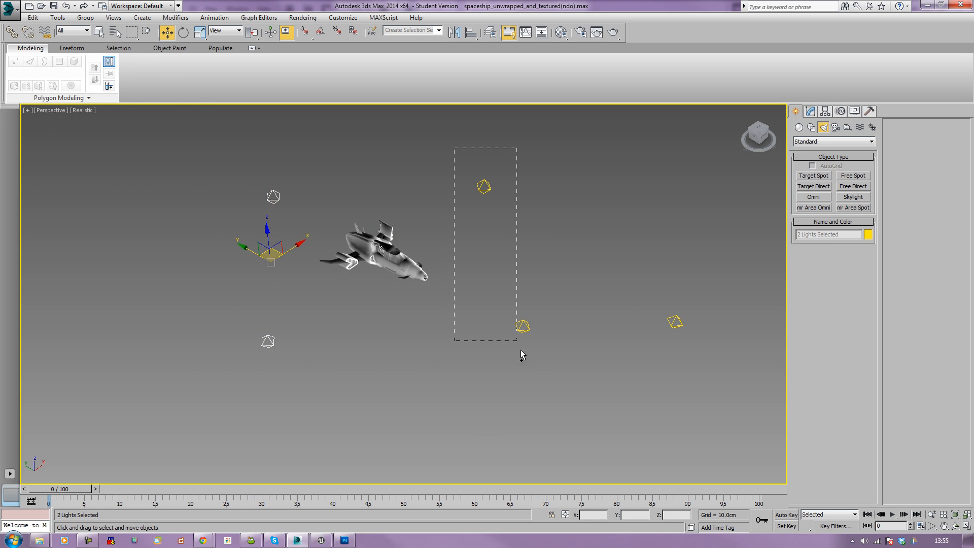
pyautogui.keyDown('ctrl'); pyautogui.moveTo(520, 327); pyautogui.dragTo(544, 367); pyautogui.keyUp('ctrl')
pyautogui.keyDown('alt'); pyautogui.moveTo(544, 366); pyautogui.dragTo(499, 333, button='middle'); pyautogui.keyUp('alt')
pyautogui.press('e')
pyautogui.hotkey('ctrl', 'z')
pyautogui.hotkey('ctrl', 'z')
pyautogui.hotkey('ctrl', 'z')
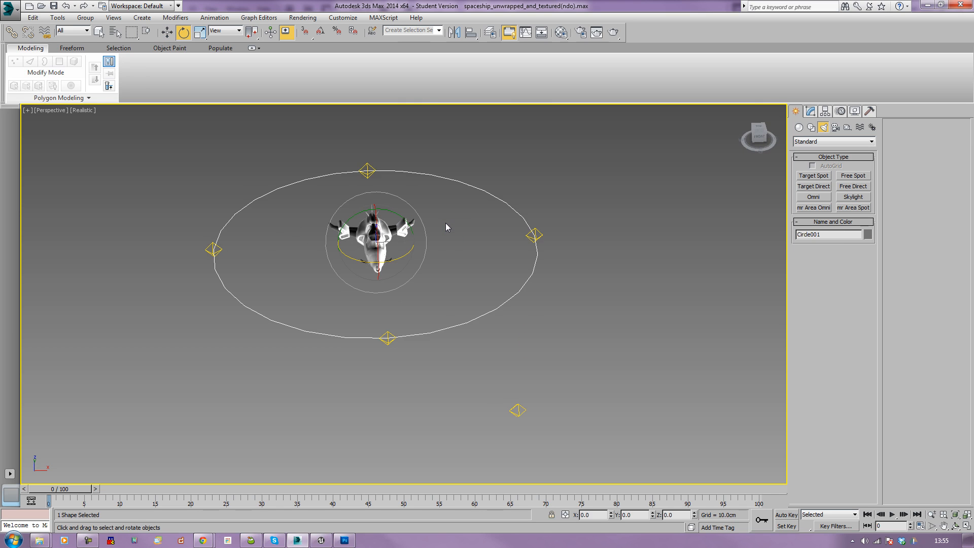
# Select the four Omni lights on the ring and link them to the circle as their parent.
pyautogui.click(559, 211)
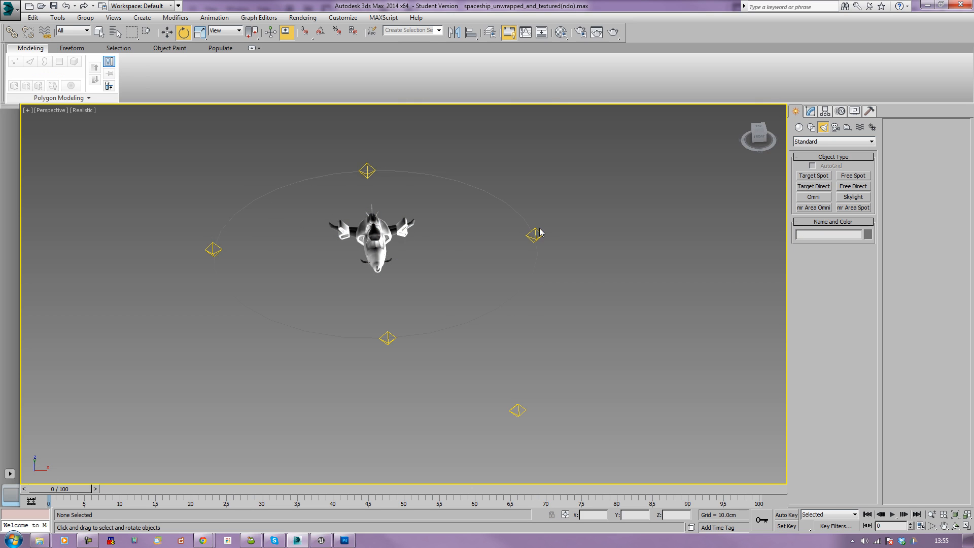
pyautogui.click(537, 239)
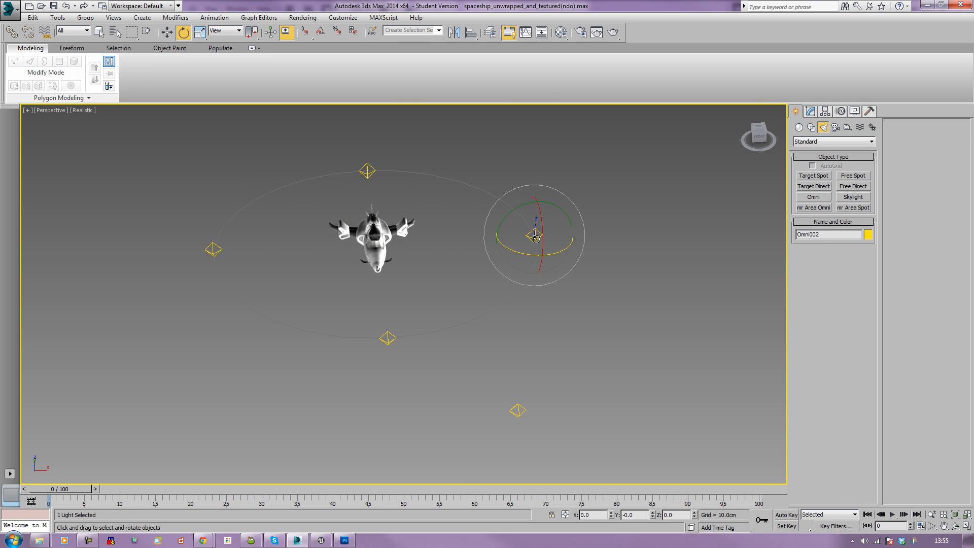
pyautogui.click(370, 173)
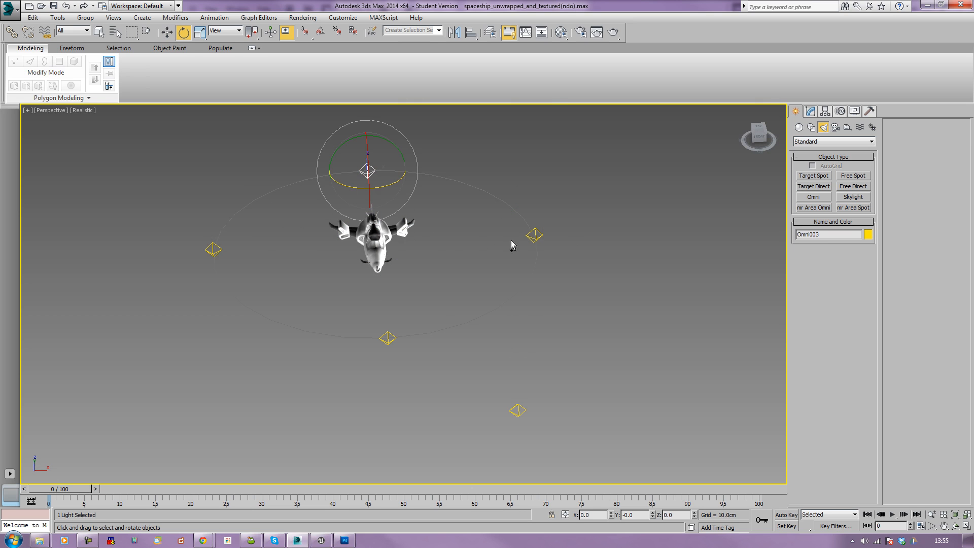
pyautogui.keyDown('ctrl'); pyautogui.click(533, 237); pyautogui.keyUp('ctrl')
pyautogui.keyDown('ctrl'); pyautogui.click(388, 338); pyautogui.keyUp('ctrl')
pyautogui.keyDown('ctrl'); pyautogui.click(215, 250); pyautogui.keyUp('ctrl')
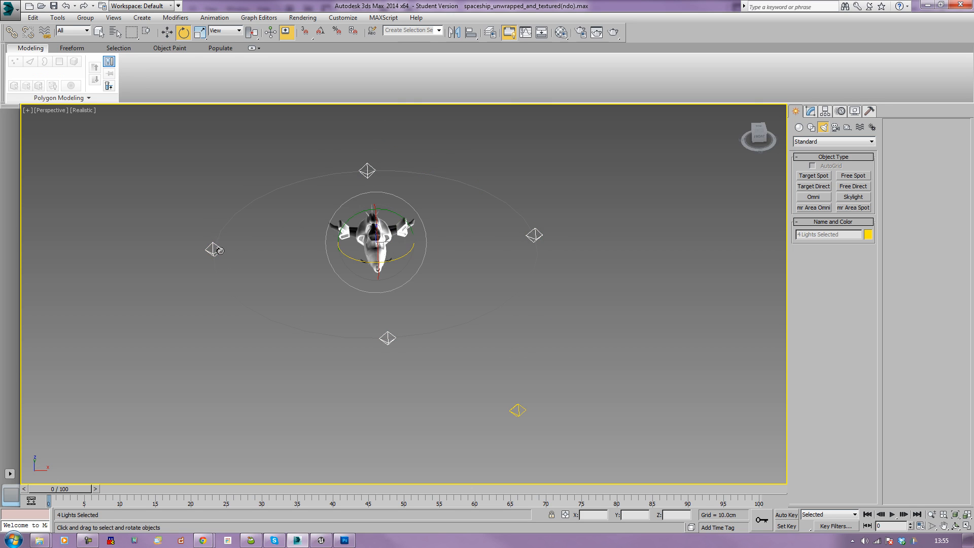
pyautogui.click(11, 32)
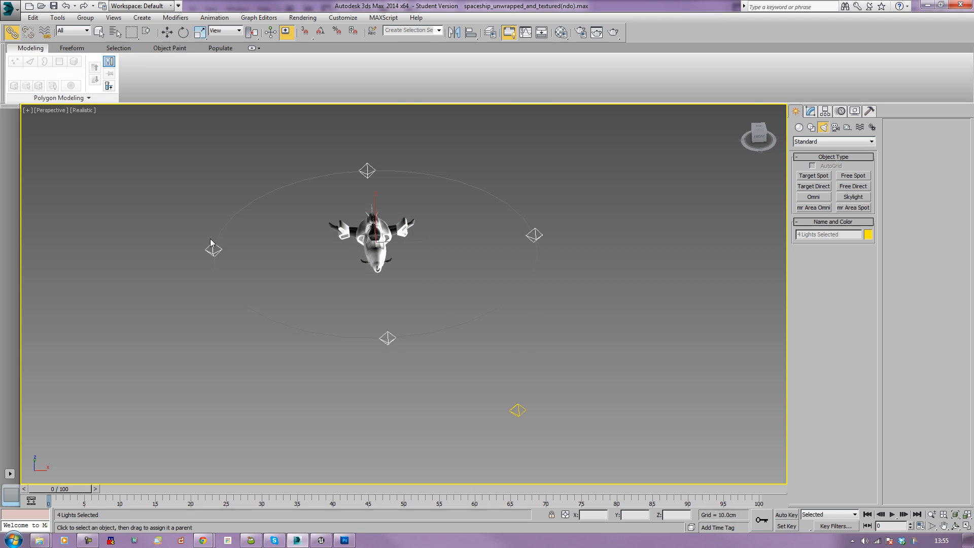
pyautogui.moveTo(213, 249); pyautogui.dragTo(226, 223)
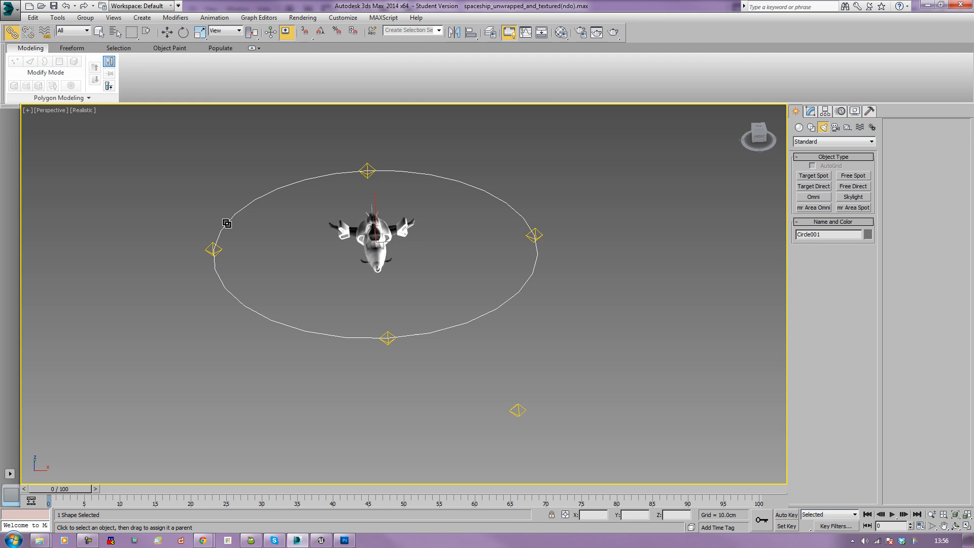
# Select the circle together with its ring lights and clone them as instances.
pyautogui.moveTo(154, 165); pyautogui.dragTo(272, 367)
pyautogui.moveTo(330, 142); pyautogui.dragTo(384, 175)
pyautogui.keyDown('ctrl'); pyautogui.moveTo(594, 211); pyautogui.dragTo(496, 302); pyautogui.keyUp('ctrl')
pyautogui.keyDown('ctrl'); pyautogui.moveTo(421, 402); pyautogui.dragTo(366, 319); pyautogui.keyUp('ctrl')
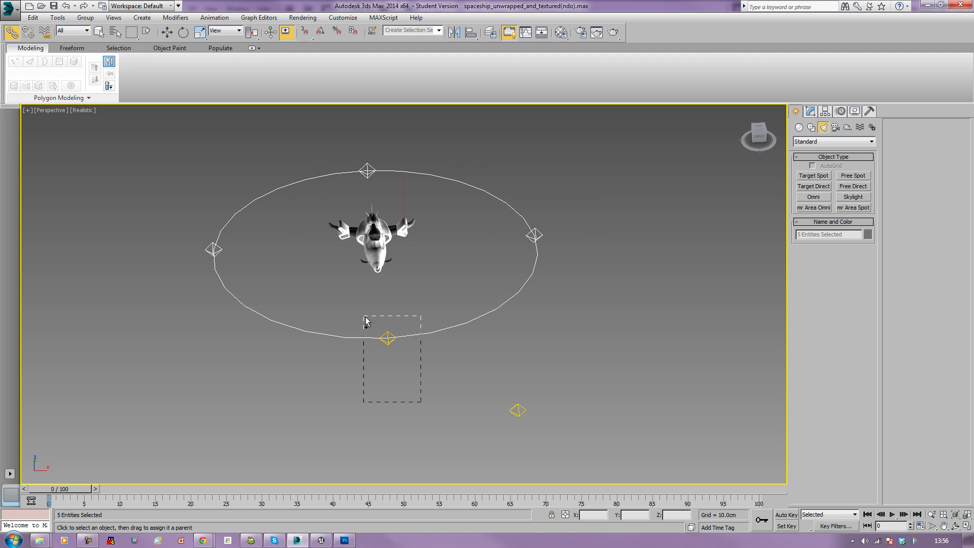
pyautogui.hotkey('ctrl', 'v')
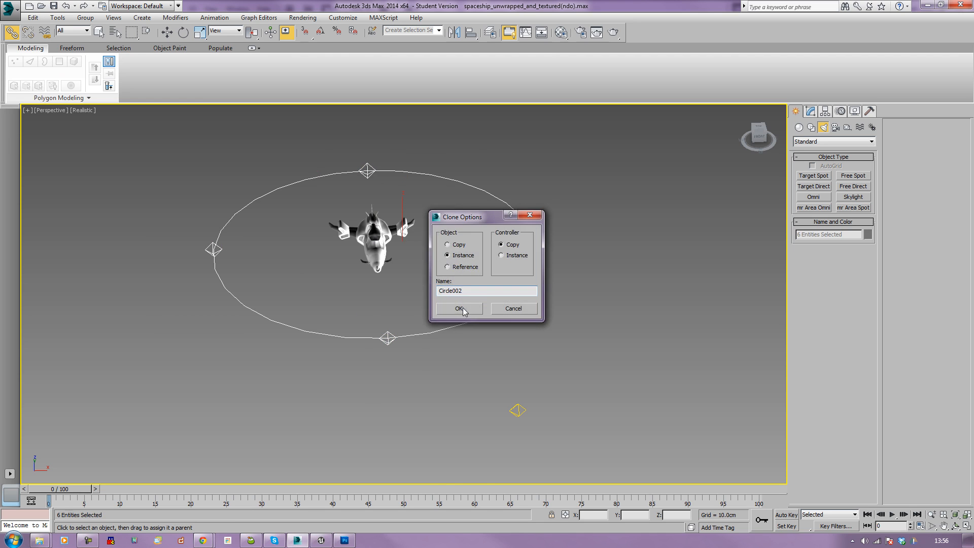
pyautogui.click(461, 308)
# Rotate one circle with its linked lights to a tilt of about -47° in X and 90° in Y.
pyautogui.click(455, 326)
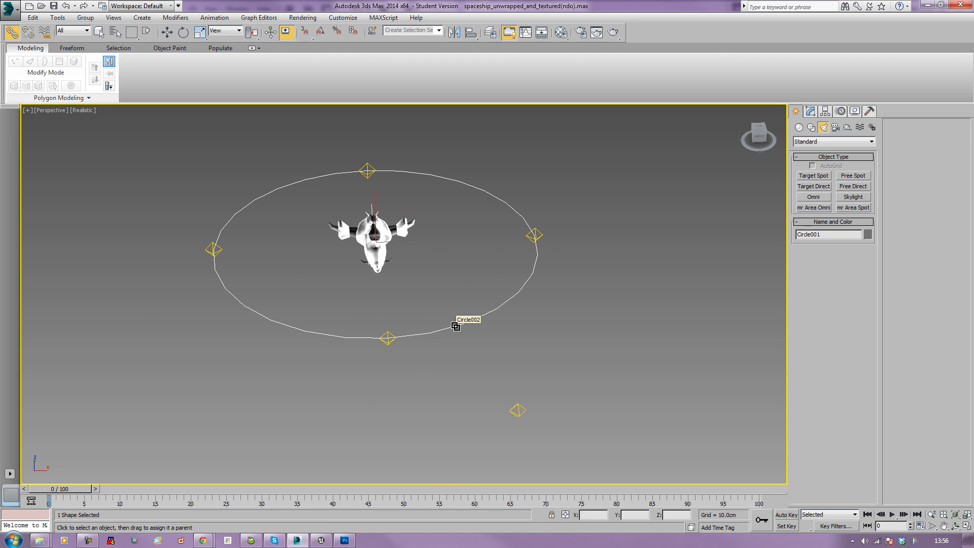
pyautogui.press('e')
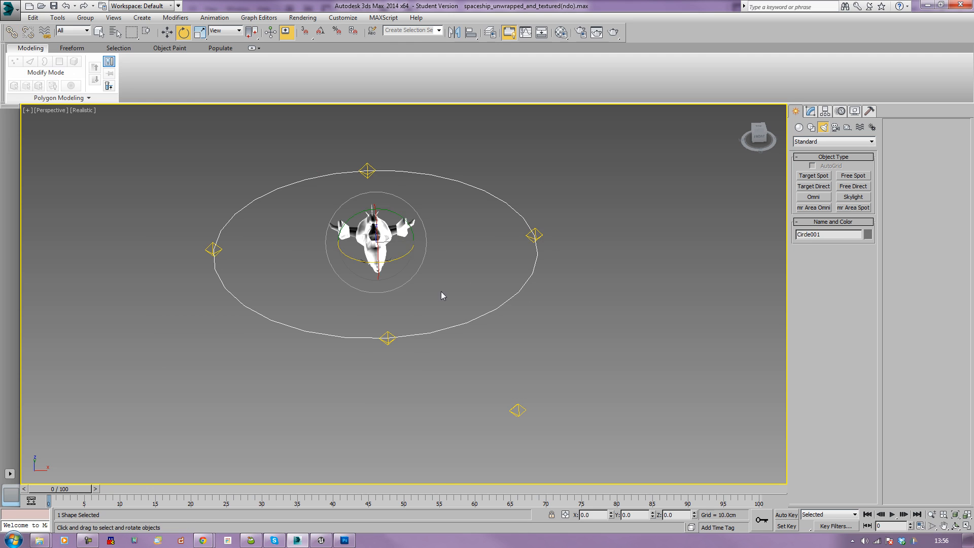
pyautogui.moveTo(402, 215); pyautogui.dragTo(483, 256)
pyautogui.moveTo(360, 261); pyautogui.dragTo(409, 268)
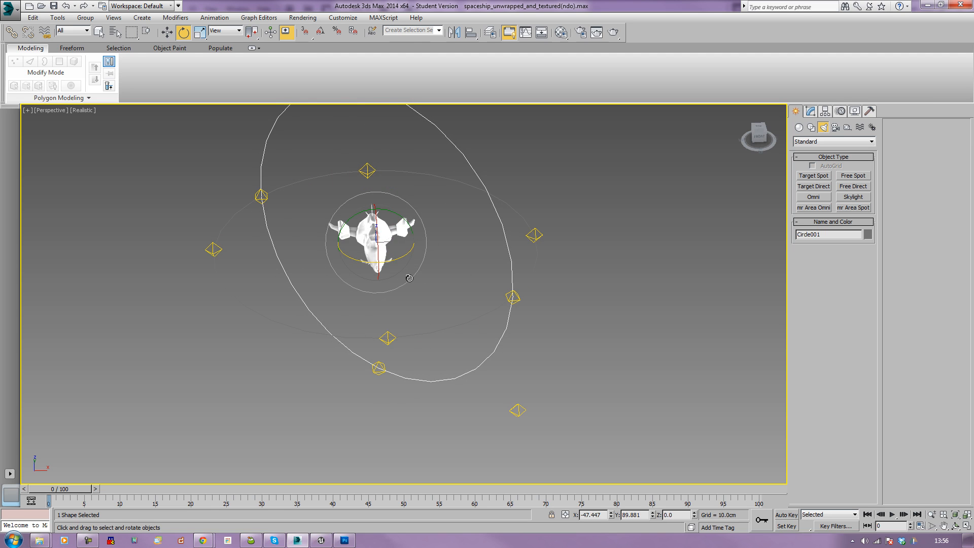
# Clone the tilted circle and rotate the copy to the opposite tilt around the ship.
pyautogui.hotkey('ctrl', 'v')
pyautogui.click(460, 306)
pyautogui.moveTo(405, 257); pyautogui.dragTo(283, 263)
# Delete the tilted ring's Omni lights near the two points where the tilted circles cross.
pyautogui.moveTo(283, 264); pyautogui.dragTo(306, 319, button='middle')
pyautogui.click(364, 173)
pyautogui.press('Delete')
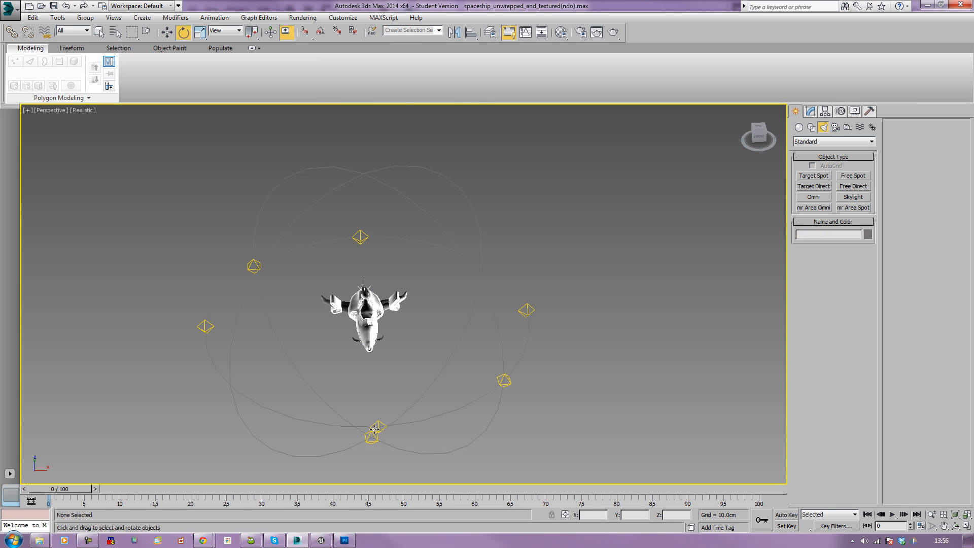
pyautogui.click(373, 437)
pyautogui.press('Delete')
# Frame the ship closer from a three-quarter angle and render the perspective view.
pyautogui.moveTo(402, 398); pyautogui.dragTo(402, 352, button='middle')
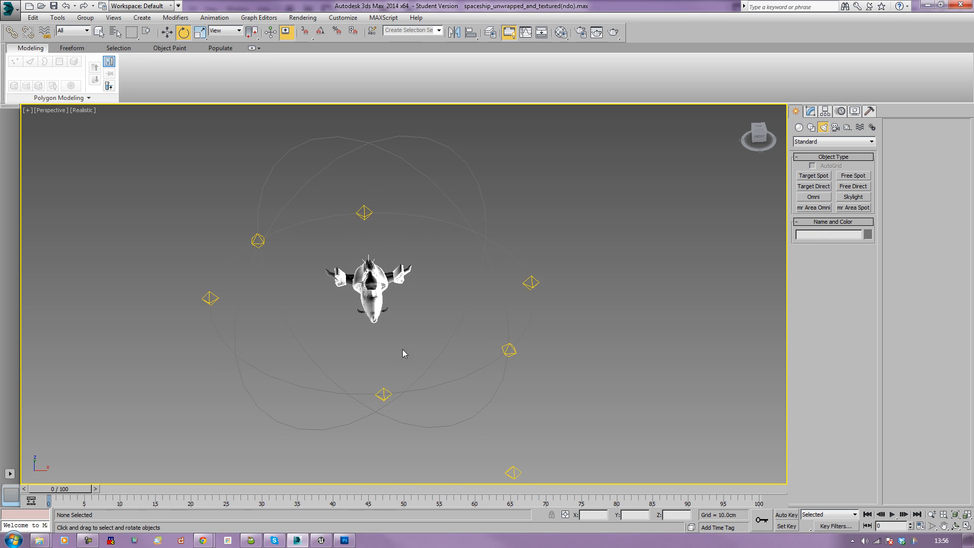
pyautogui.keyDown('alt'); pyautogui.moveTo(348, 333); pyautogui.dragTo(429, 367, button='middle'); pyautogui.keyUp('alt')
pyautogui.scroll(4, 387, 331)
pyautogui.hotkey('shift', 'q')
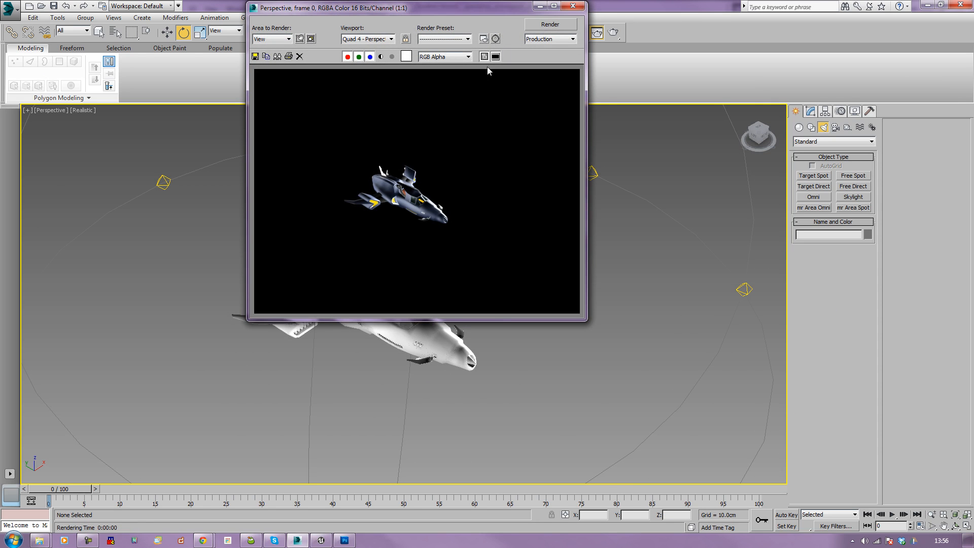
# Dismiss the test render and bake the ship's 2048x2048 DiffuseMap with Render To Texture, continuing without a target map slot and overwriting existing files.
pyautogui.click(573, 6)
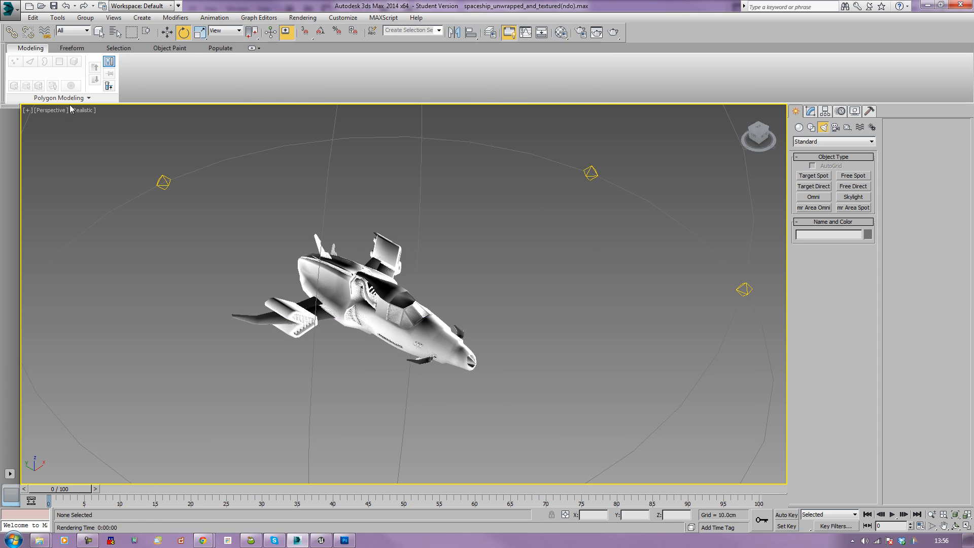
pyautogui.keyDown('alt'); pyautogui.moveTo(278, 193); pyautogui.dragTo(327, 220, button='middle'); pyautogui.keyUp('alt')
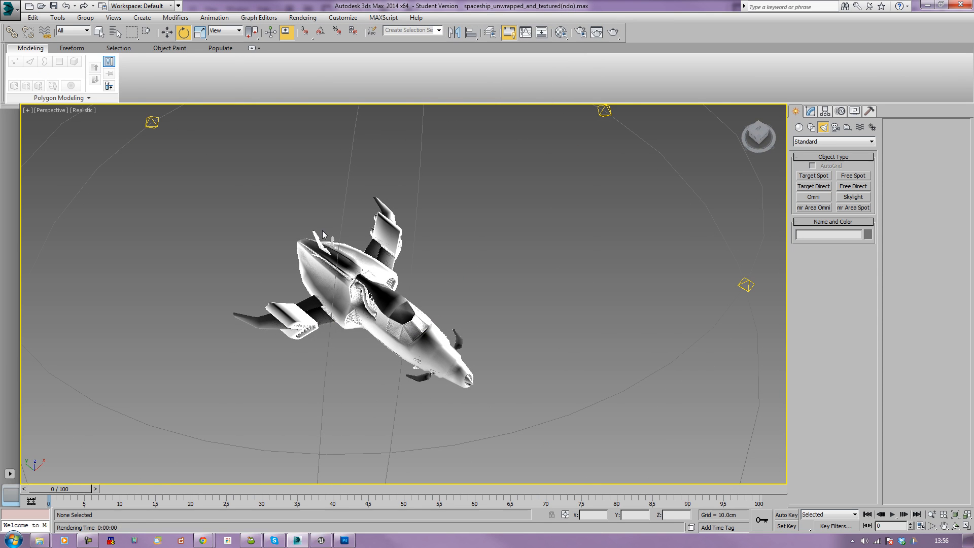
pyautogui.press('q')
pyautogui.press('0')
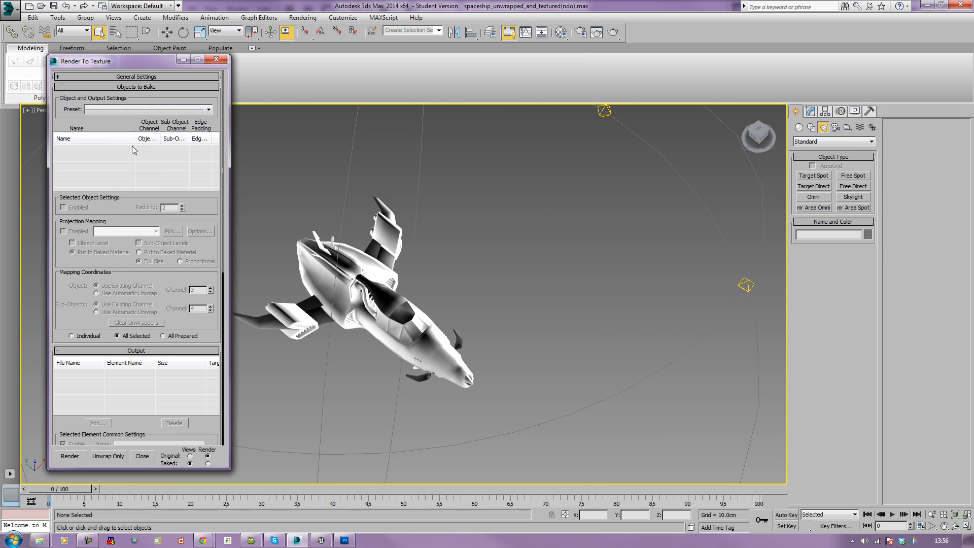
pyautogui.scroll(-4, 126, 414)
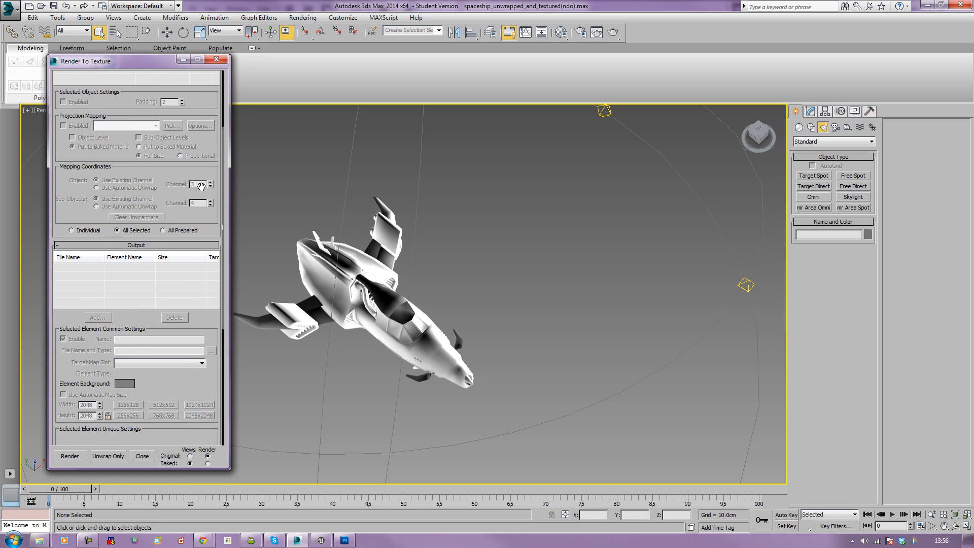
pyautogui.click(390, 302)
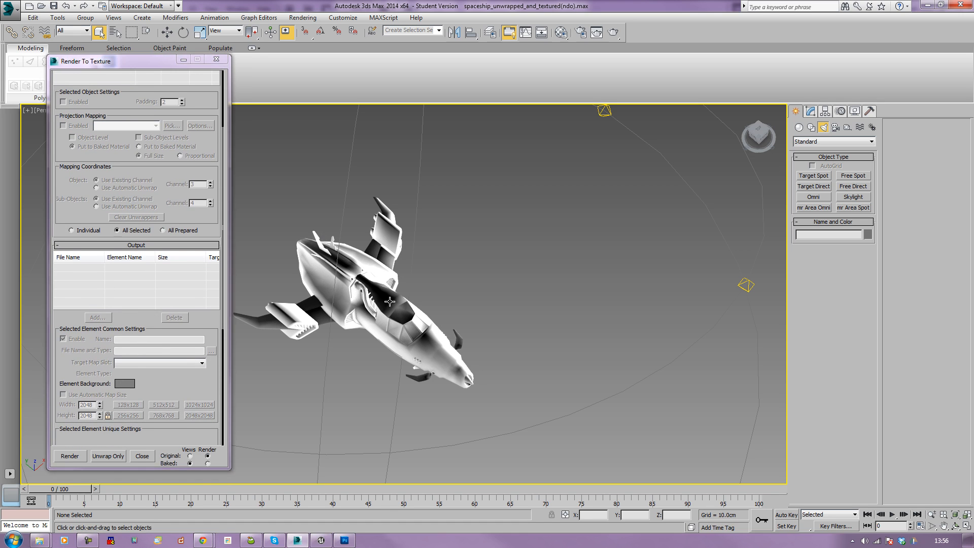
pyautogui.click(70, 456)
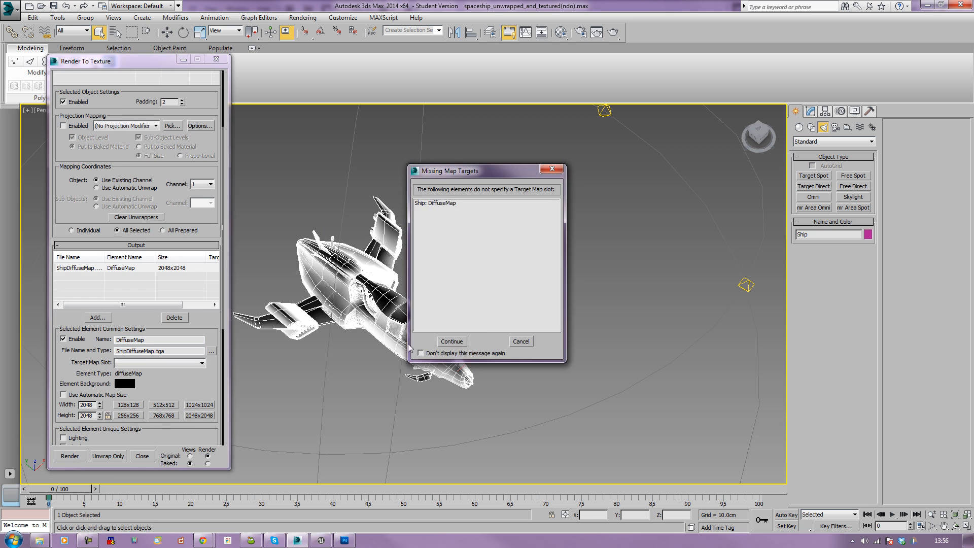
pyautogui.click(451, 341)
pyautogui.click(461, 280)
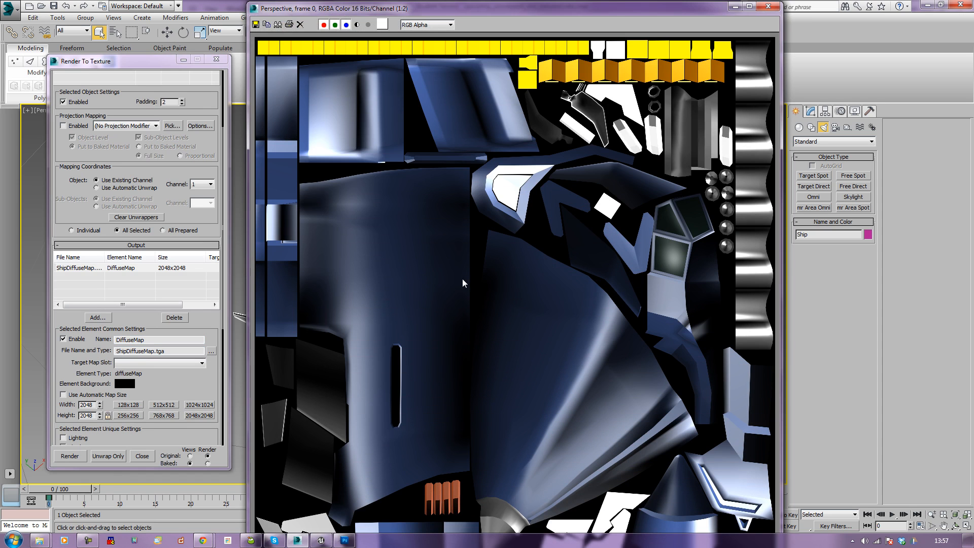
# Save the baked diffuse image over ship_base_diff.tga as a compressed 32-bit Targa, and close the baking windows.
pyautogui.click(255, 24)
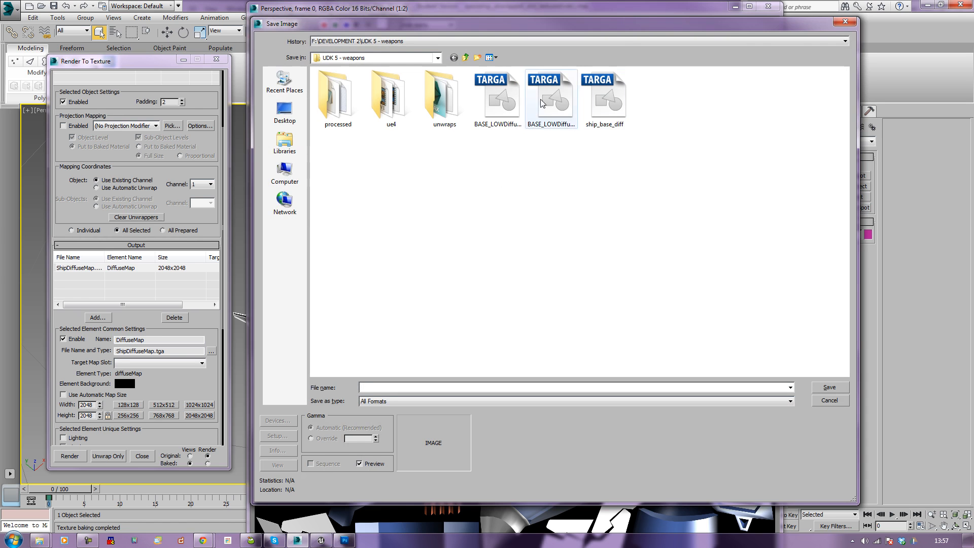
pyautogui.click(604, 99)
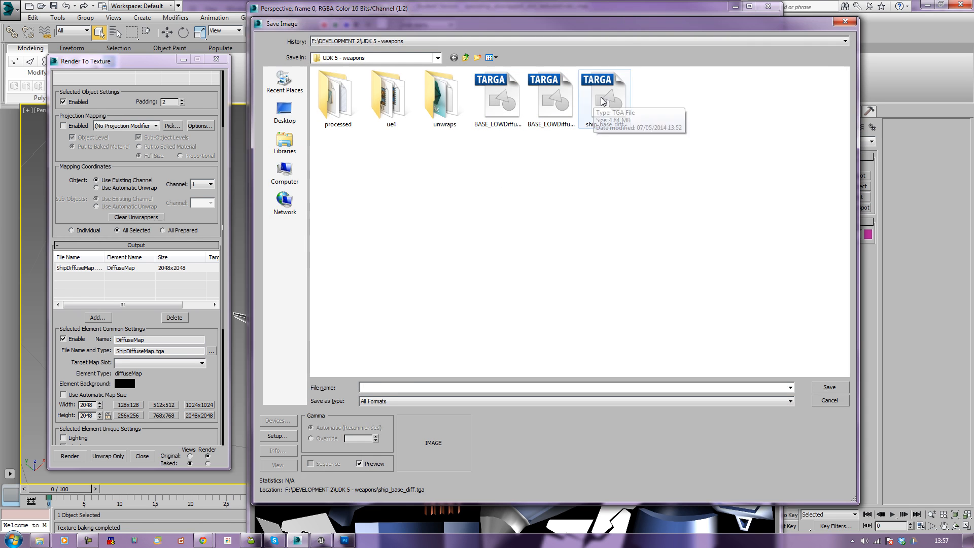
pyautogui.click(828, 388)
pyautogui.click(502, 304)
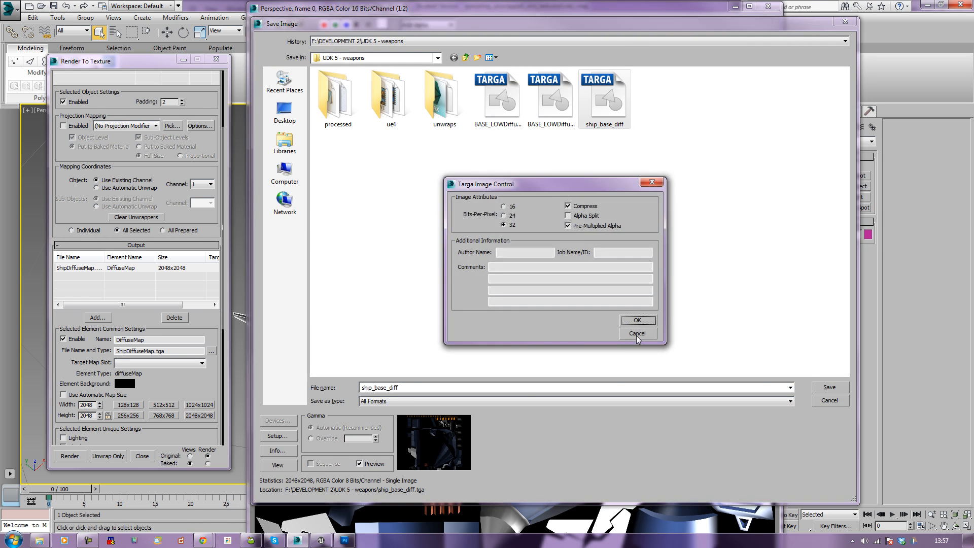
pyautogui.click(636, 318)
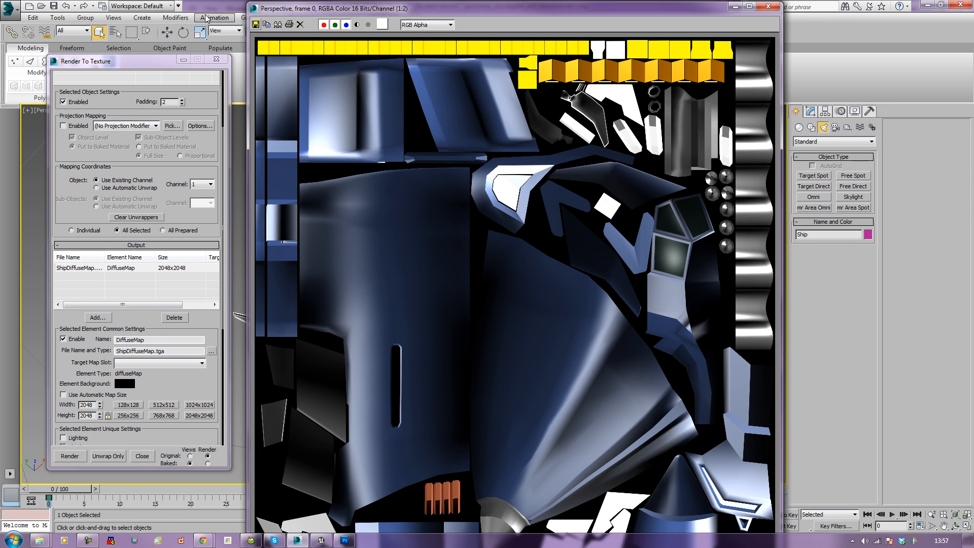
pyautogui.click(221, 61)
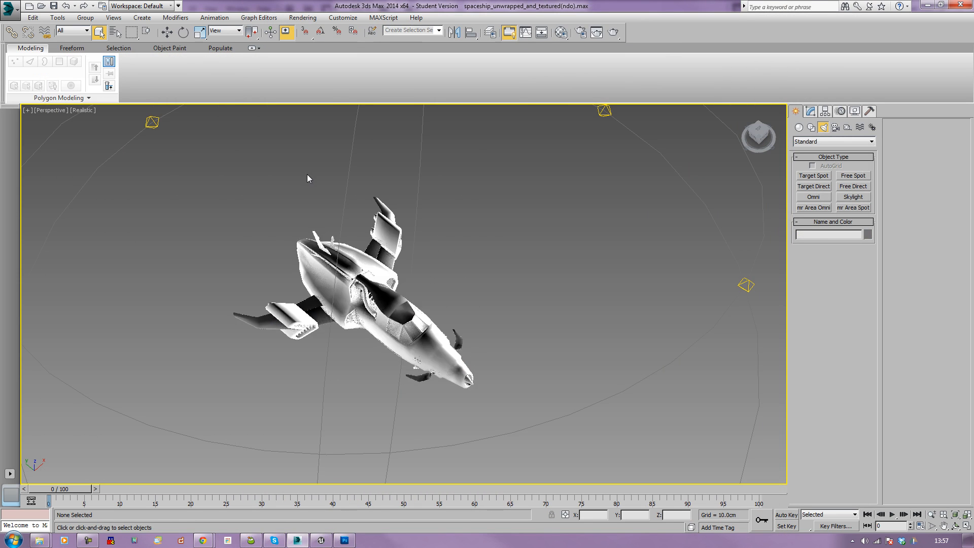
# Delete all the Omni lights and circles around the ship and frame the ship in the view.
pyautogui.scroll(-6, 306, 174)
pyautogui.moveTo(193, 128); pyautogui.dragTo(449, 160)
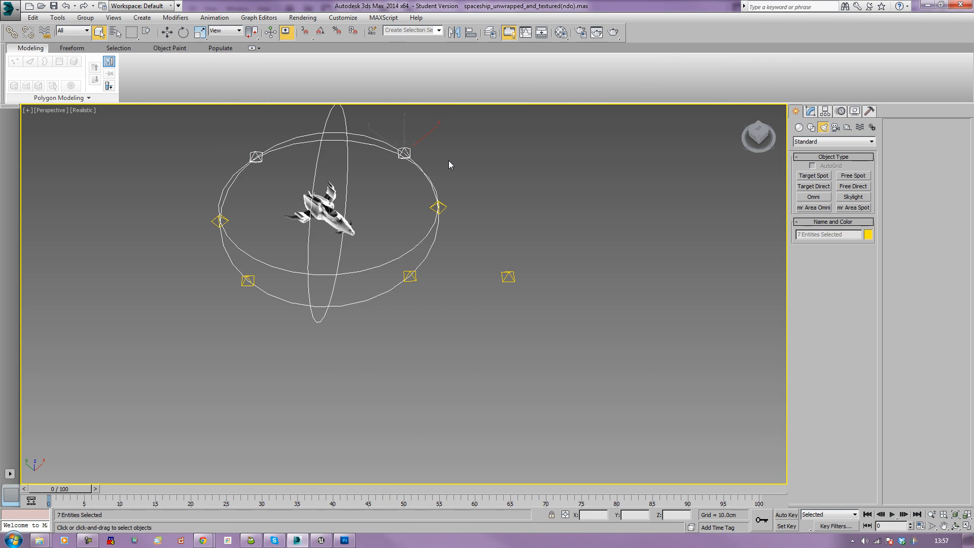
pyautogui.click(495, 218)
pyautogui.moveTo(583, 200); pyautogui.dragTo(410, 316)
pyautogui.press('Delete')
pyautogui.moveTo(184, 193); pyautogui.dragTo(272, 303)
pyautogui.press('Delete')
pyautogui.press('z')
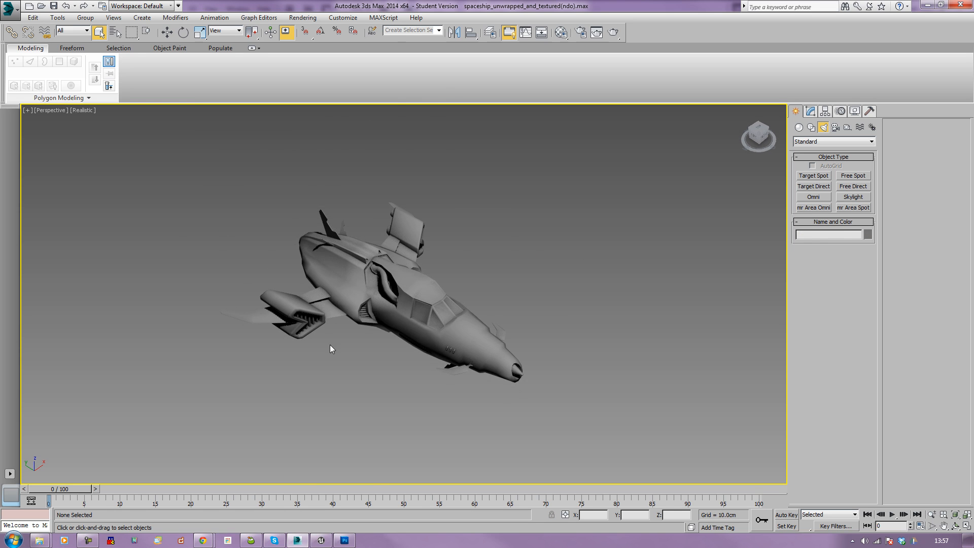
# Switch to Photoshop, close the outdated ship_base_diff.tga and reopen the newly baked version.
pyautogui.moveTo(336, 544)
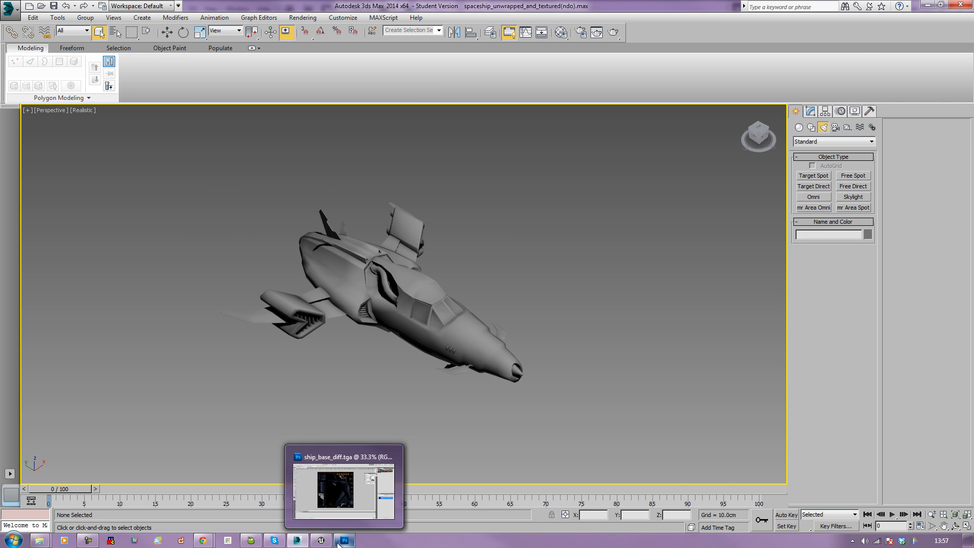
pyautogui.click(338, 544)
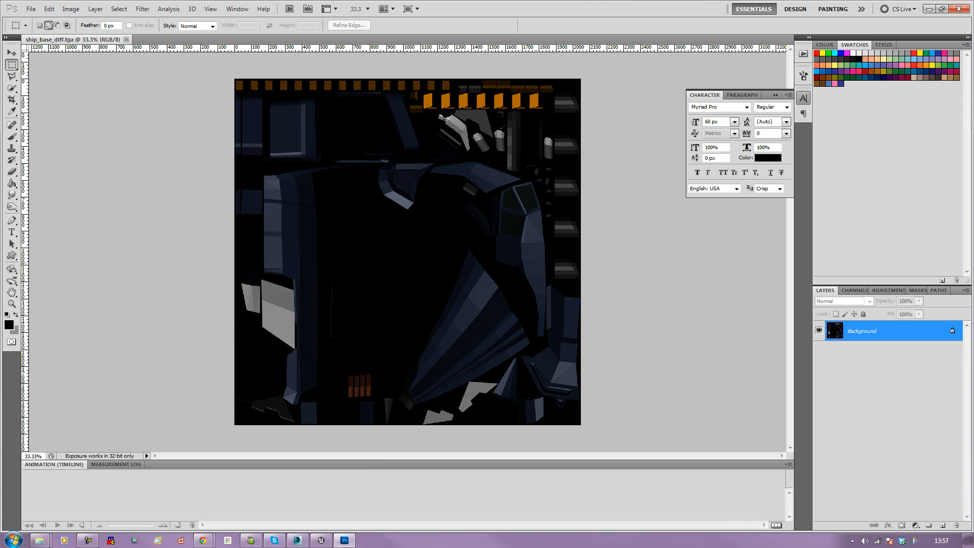
pyautogui.click(31, 9)
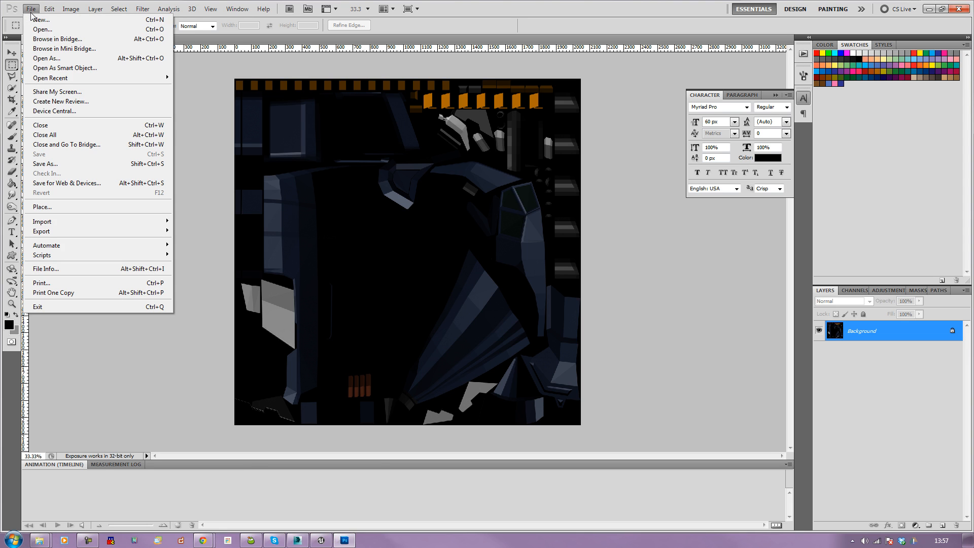
pyautogui.click(59, 125)
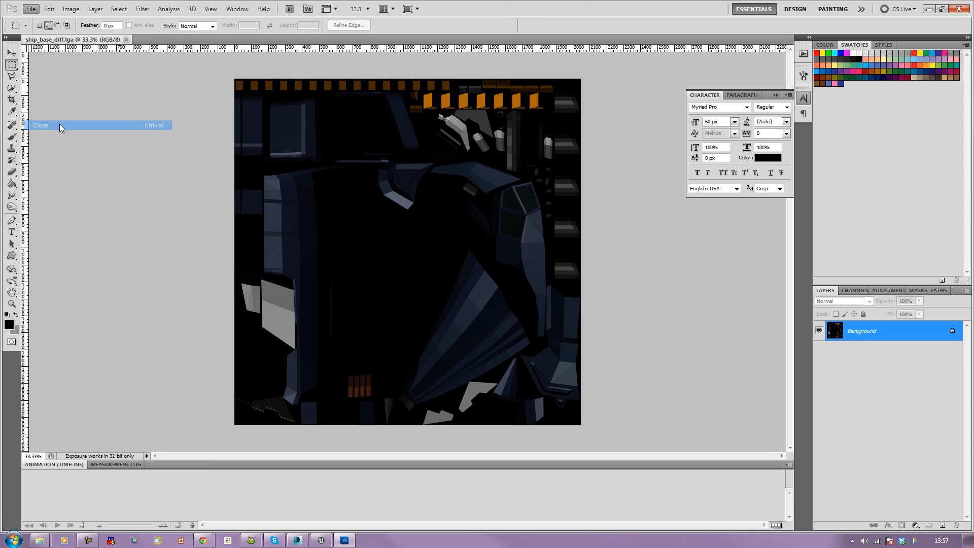
pyautogui.click(29, 9)
pyautogui.moveTo(76, 80)
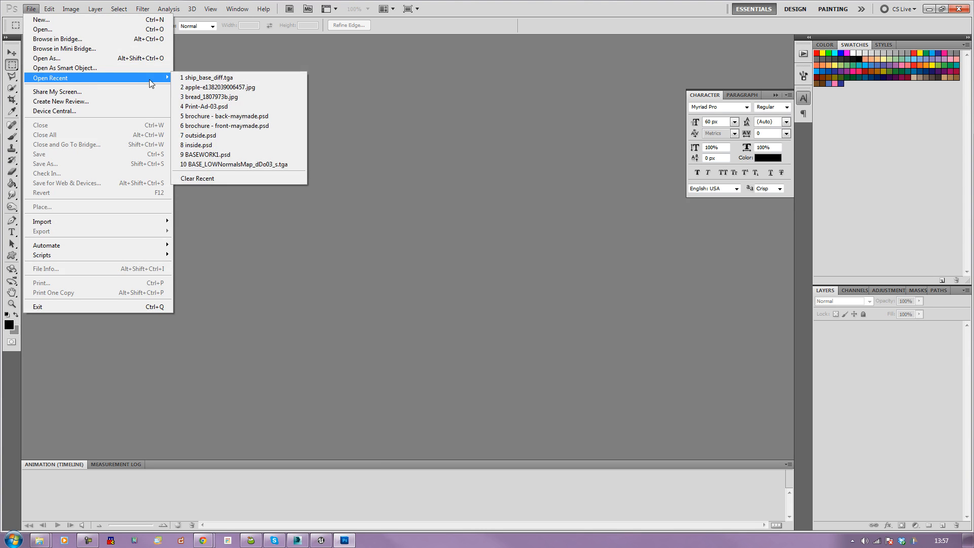
pyautogui.click(195, 77)
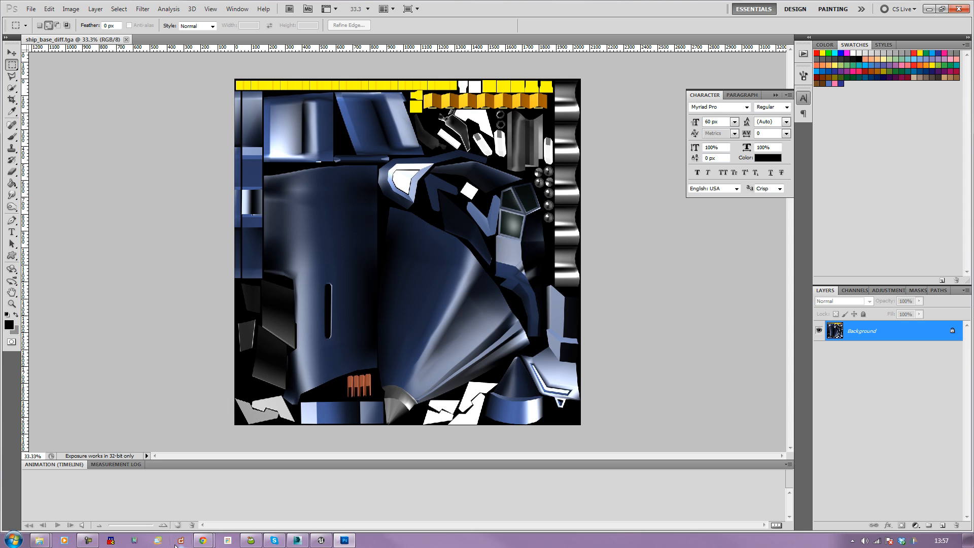
# Launch nDo2 without updating it and place its panel beside the texture canvas.
pyautogui.click(136, 541)
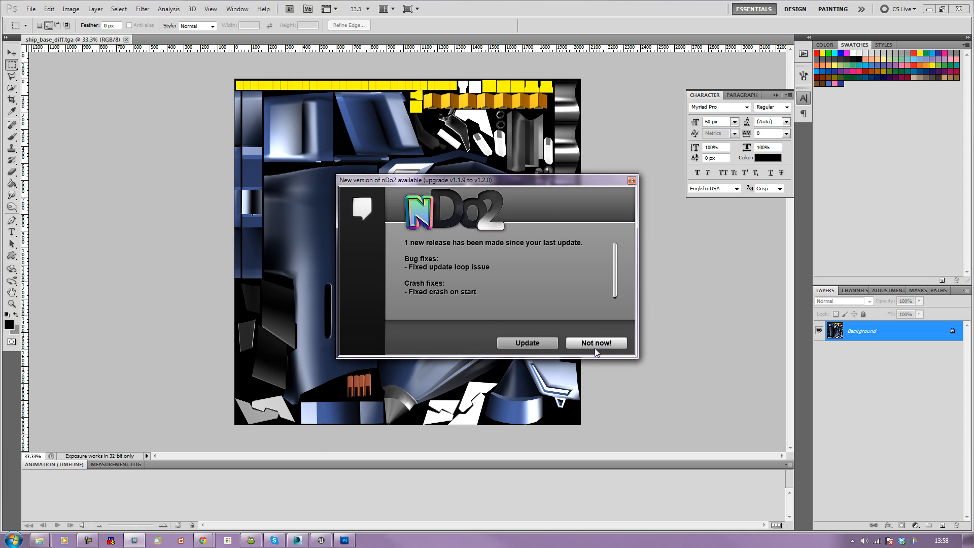
pyautogui.click(600, 343)
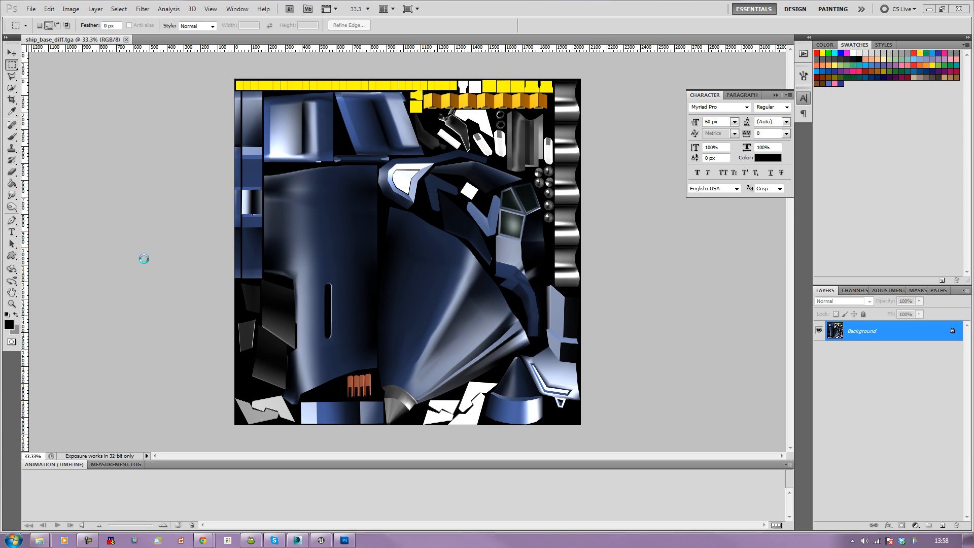
pyautogui.moveTo(375, 273); pyautogui.dragTo(160, 164)
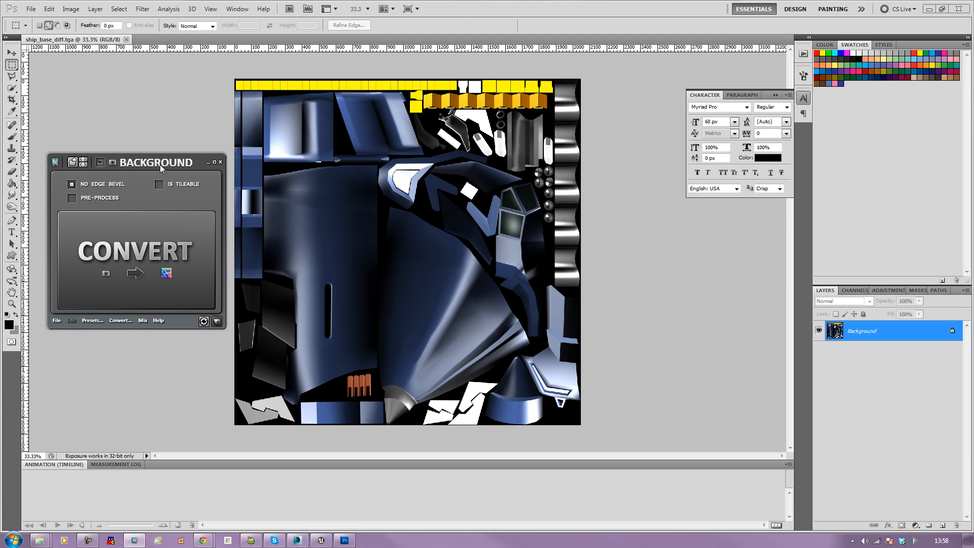
# Convert the active ship texture document to a normal map with nDo2's Chipped Metal preset.
pyautogui.click(92, 320)
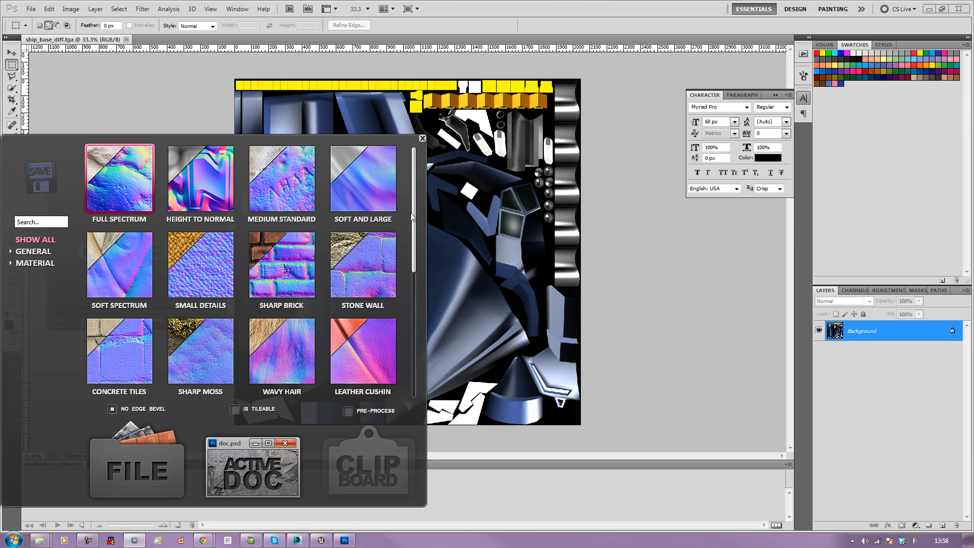
pyautogui.moveTo(412, 214); pyautogui.dragTo(355, 288)
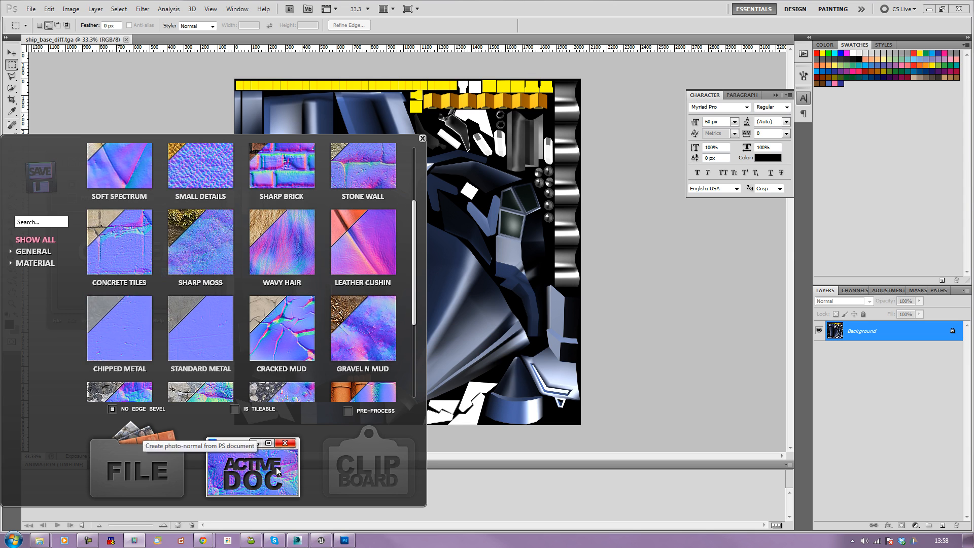
pyautogui.click(109, 320)
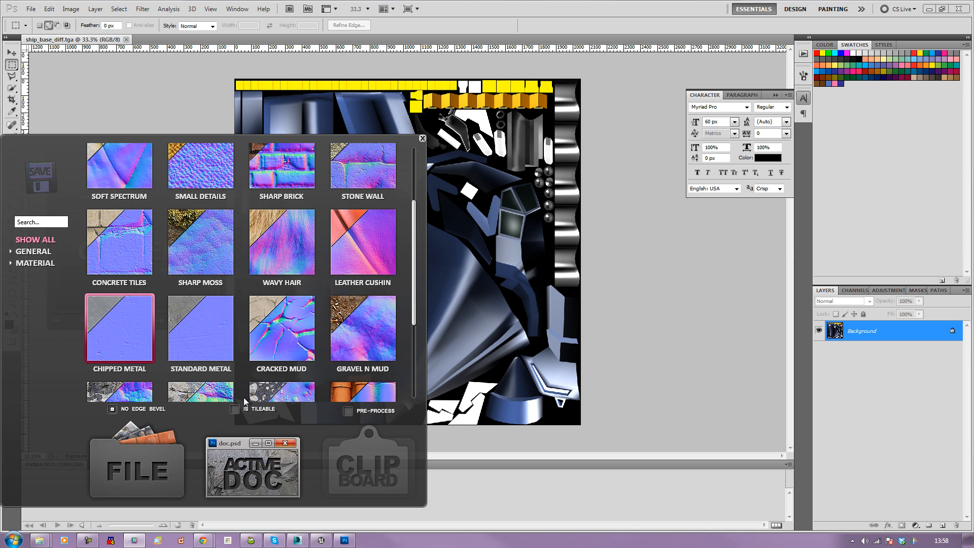
pyautogui.click(258, 476)
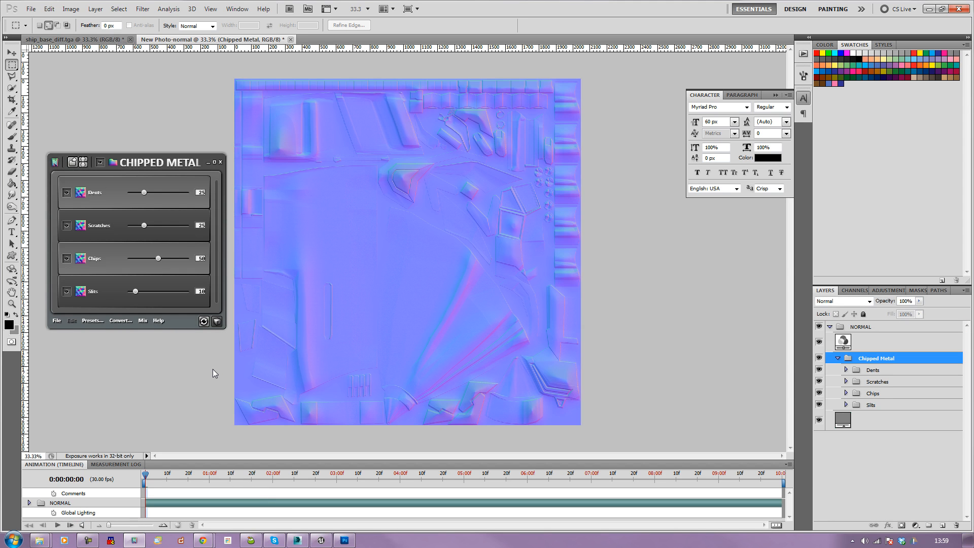
# Set the Chipped Metal normal map's Dents to 46 and Chips to 69.
pyautogui.moveTo(150, 195); pyautogui.dragTo(158, 194)
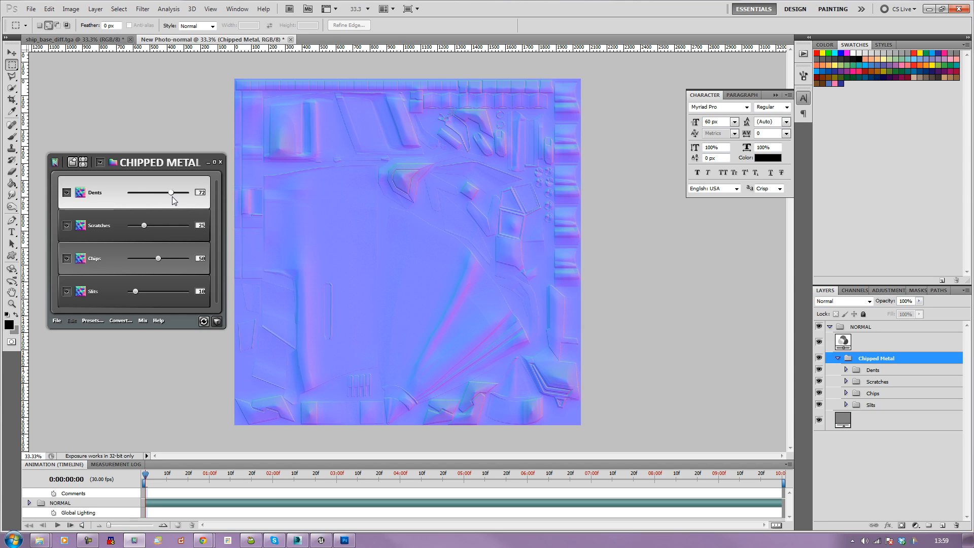
pyautogui.moveTo(169, 197); pyautogui.dragTo(157, 196)
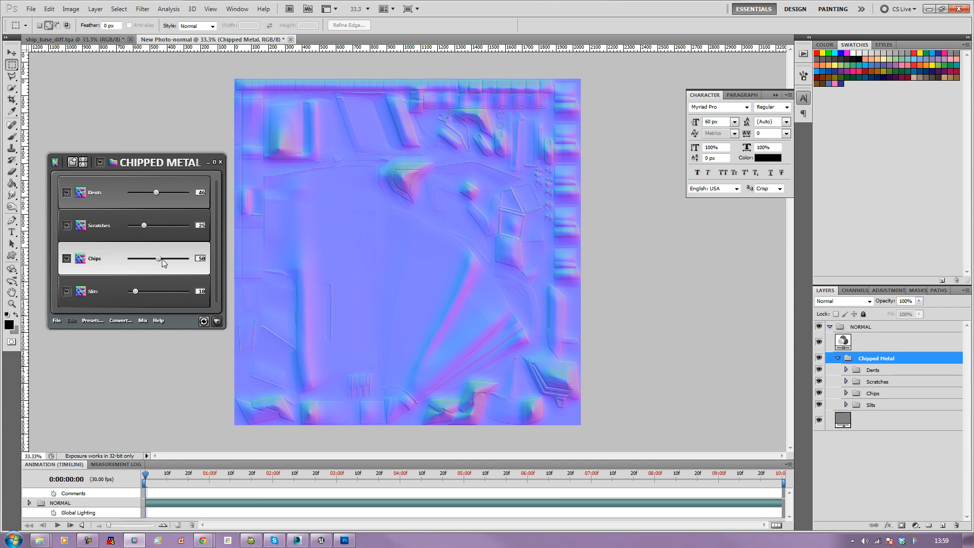
pyautogui.moveTo(160, 259); pyautogui.dragTo(169, 261)
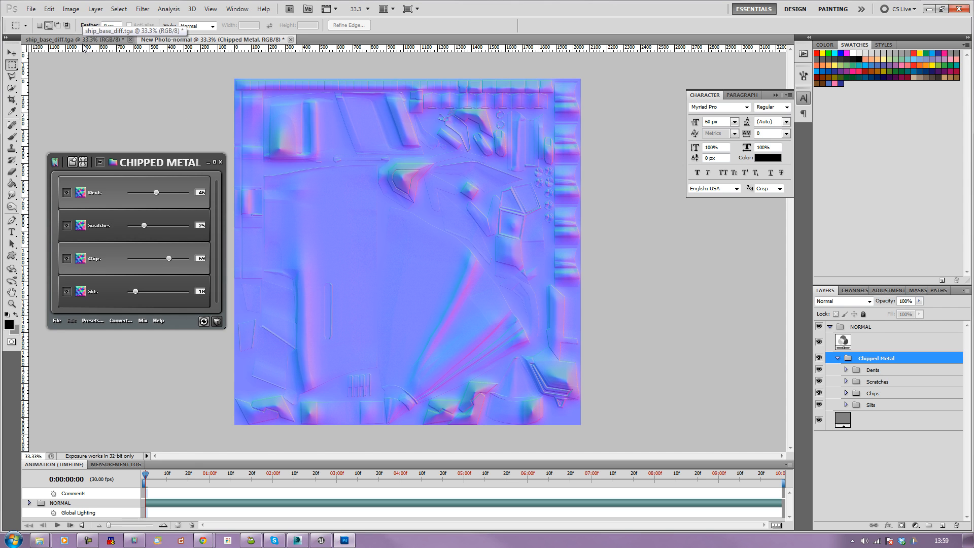
pyautogui.click(31, 9)
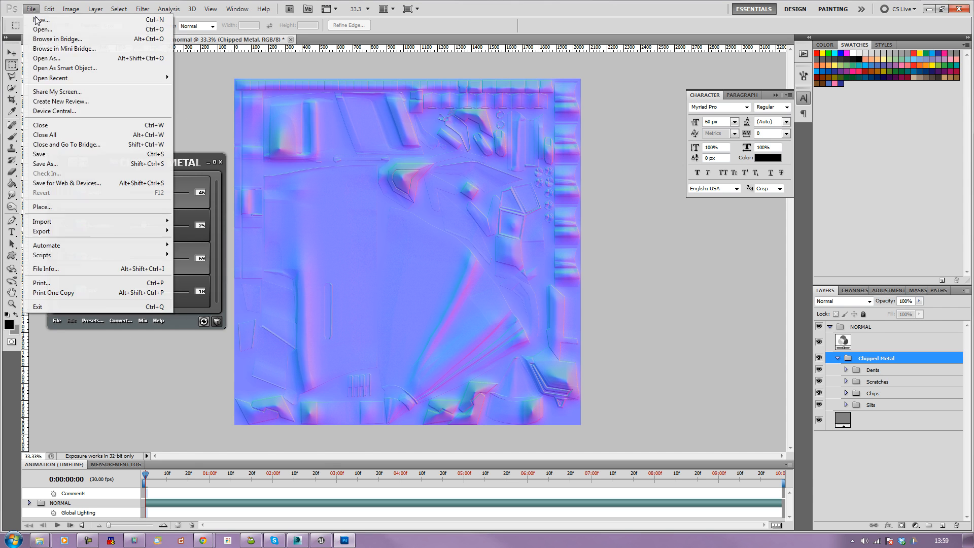
pyautogui.click(39, 163)
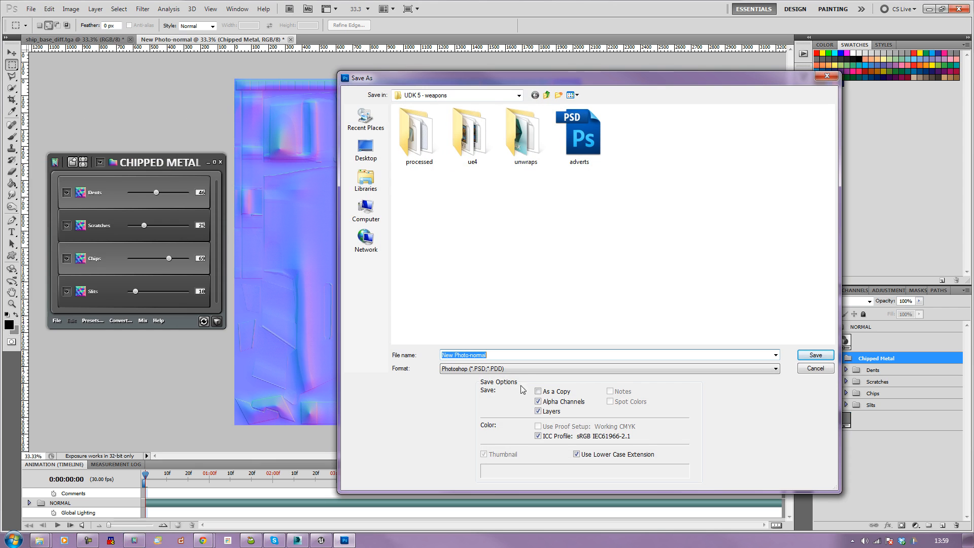
pyautogui.click(816, 369)
# Save the Chipped Metal normal map as a 32 bits/pixel Targa file named ship_base_spec.
pyautogui.click(31, 8)
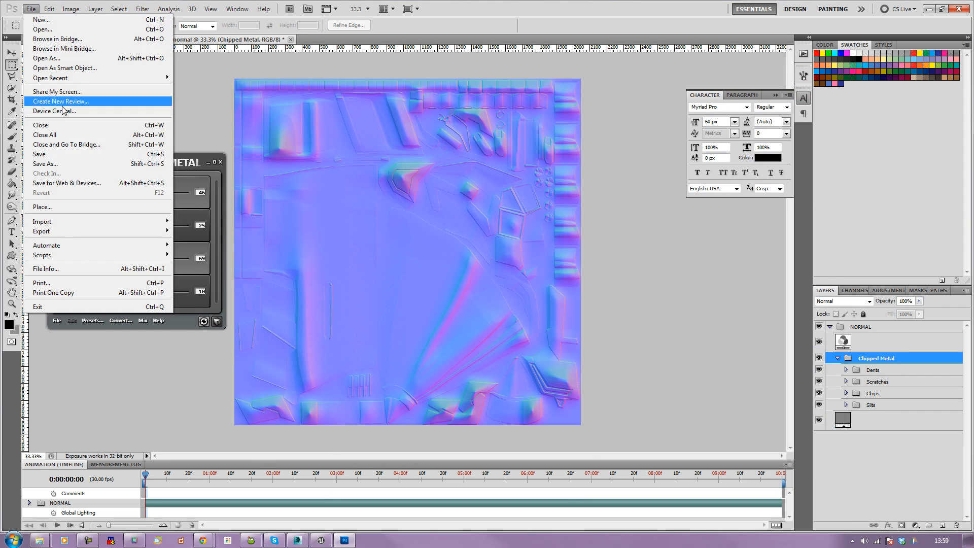
pyautogui.click(45, 163)
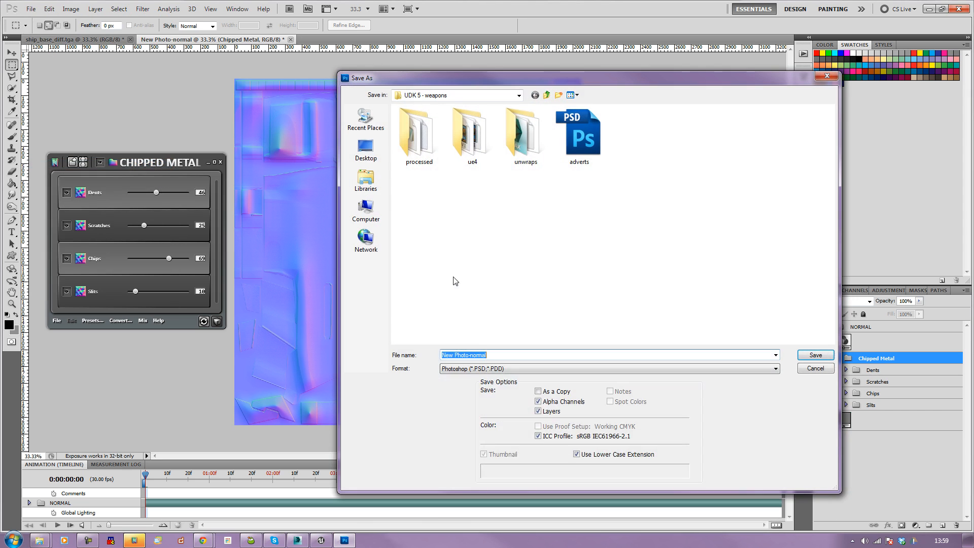
pyautogui.click(490, 369)
pyautogui.click(497, 499)
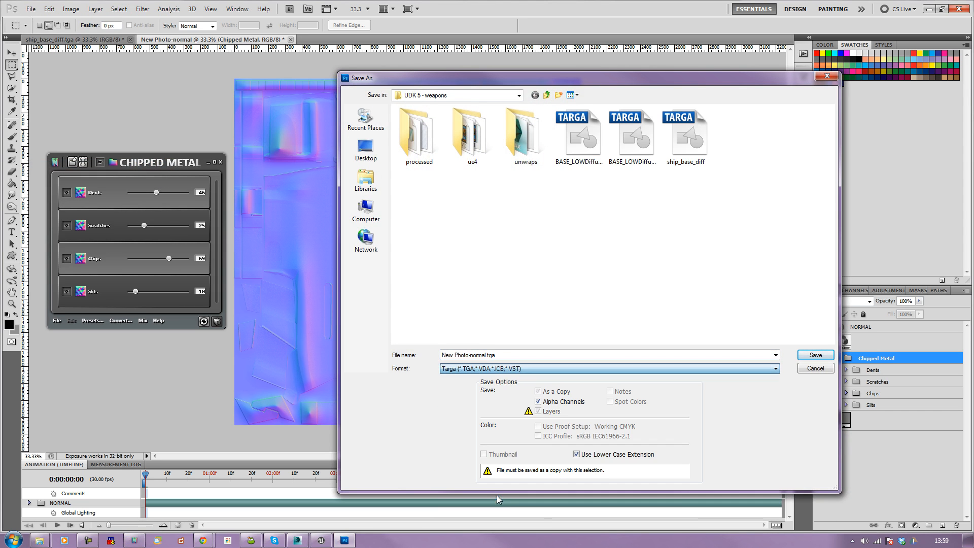
pyautogui.click(686, 136)
pyautogui.doubleClick(470, 356)
pyautogui.moveTo(470, 355); pyautogui.dragTo(493, 358)
pyautogui.write('spec')
pyautogui.press('Return')
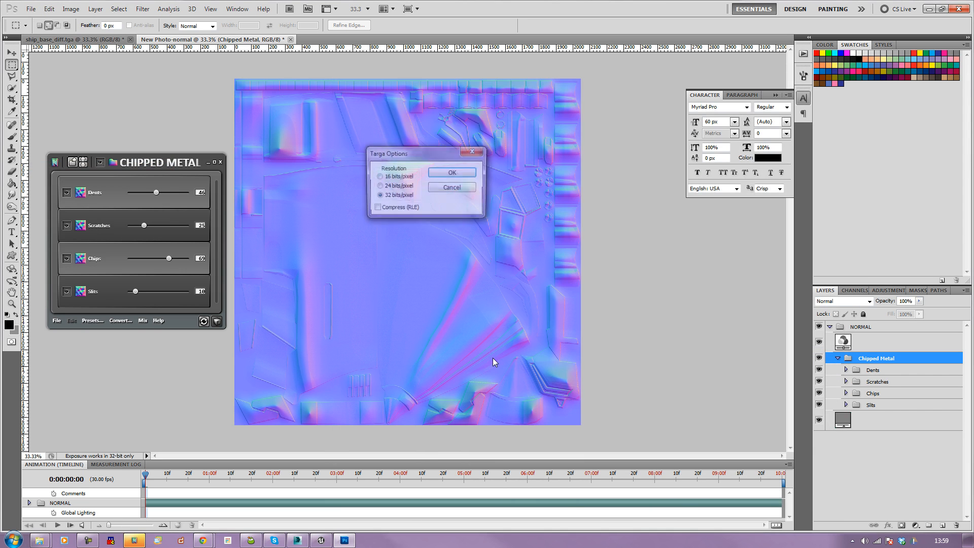
pyautogui.press('Return')
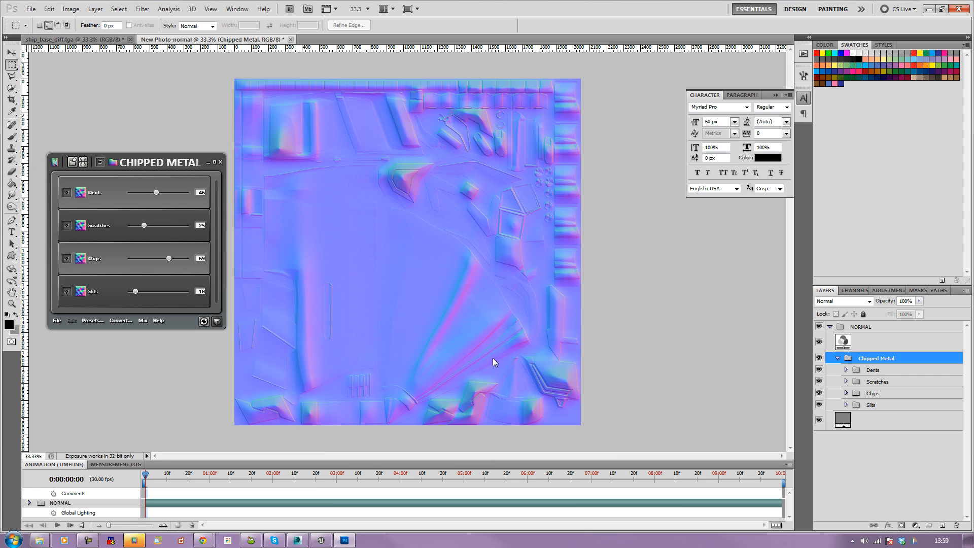
# Generate hard-surface height, specular and cavity maps from the active normal map document, and bring the specular map to the front.
pyautogui.click(118, 321)
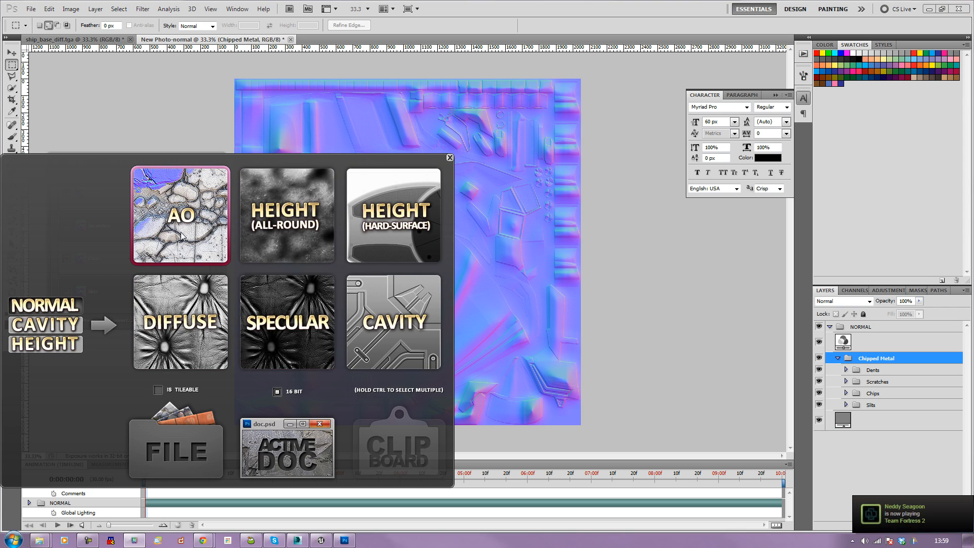
pyautogui.click(278, 321)
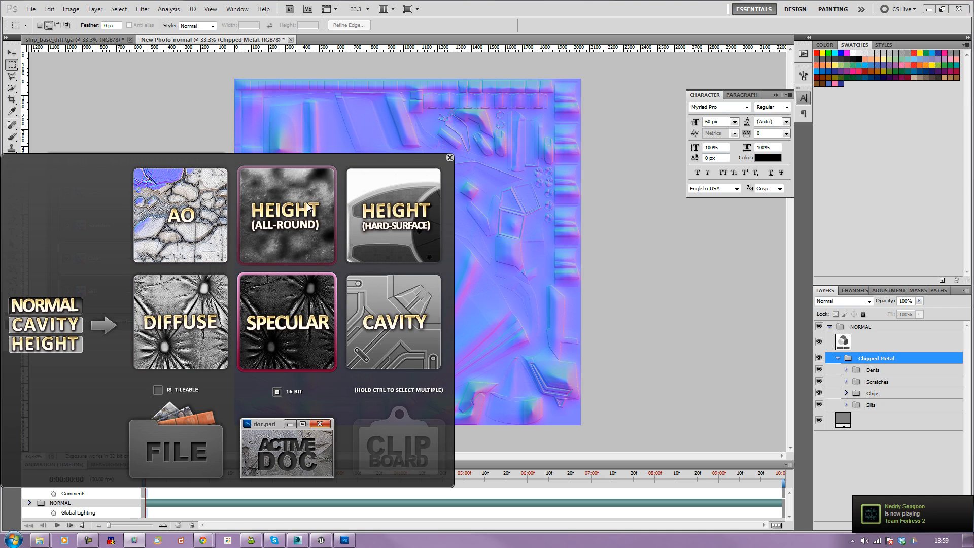
pyautogui.keyDown('ctrl'); pyautogui.click(409, 327); pyautogui.keyUp('ctrl')
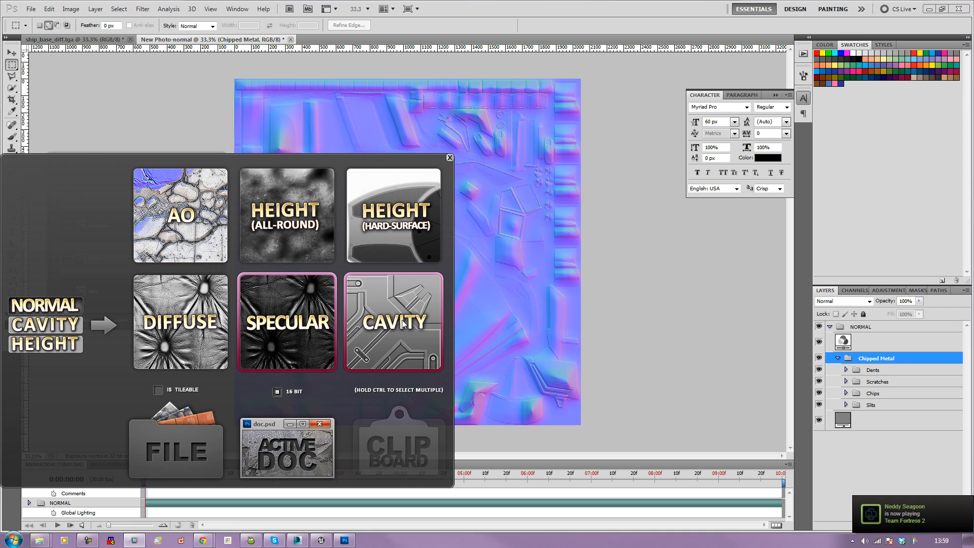
pyautogui.keyDown('ctrl'); pyautogui.click(298, 229); pyautogui.keyUp('ctrl')
pyautogui.keyDown('ctrl'); pyautogui.click(358, 234); pyautogui.keyUp('ctrl')
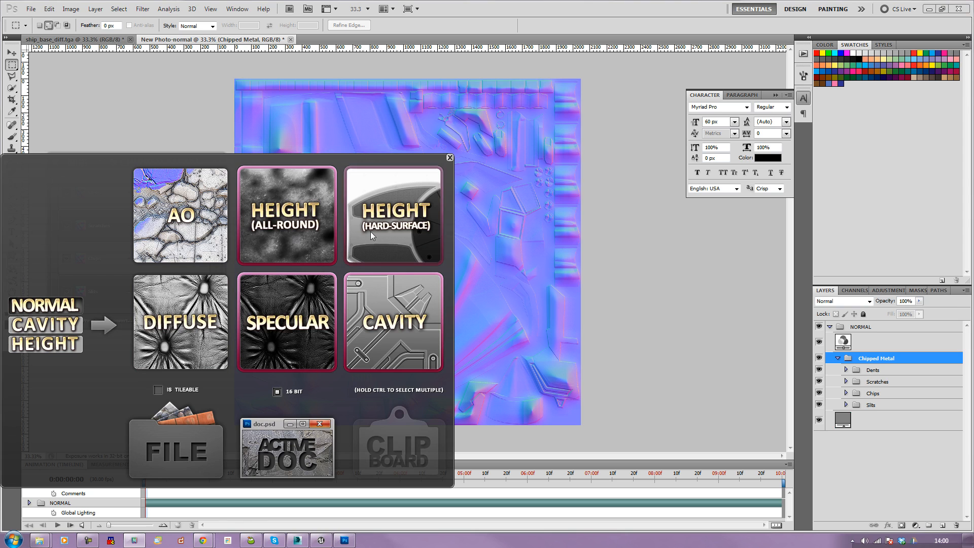
pyautogui.keyDown('ctrl'); pyautogui.click(292, 231); pyautogui.keyUp('ctrl')
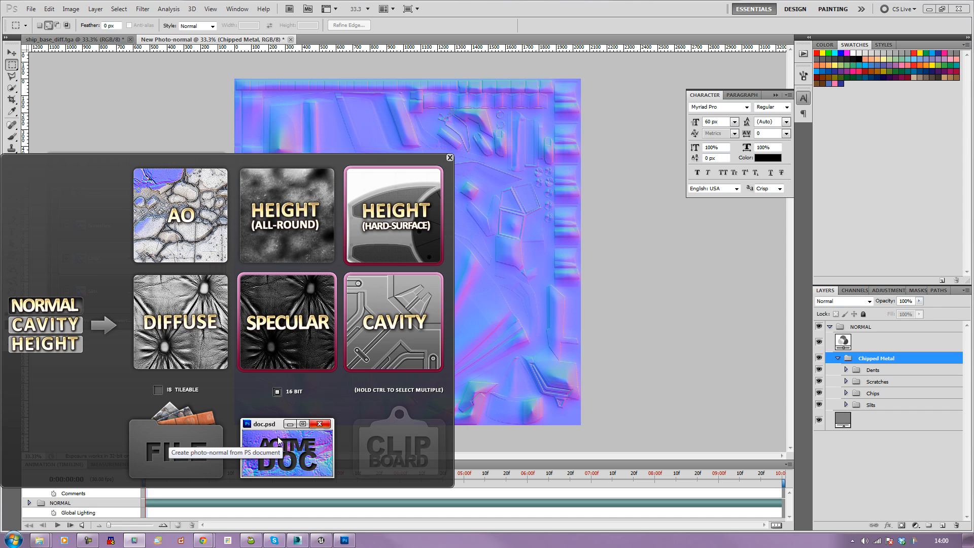
pyautogui.click(306, 436)
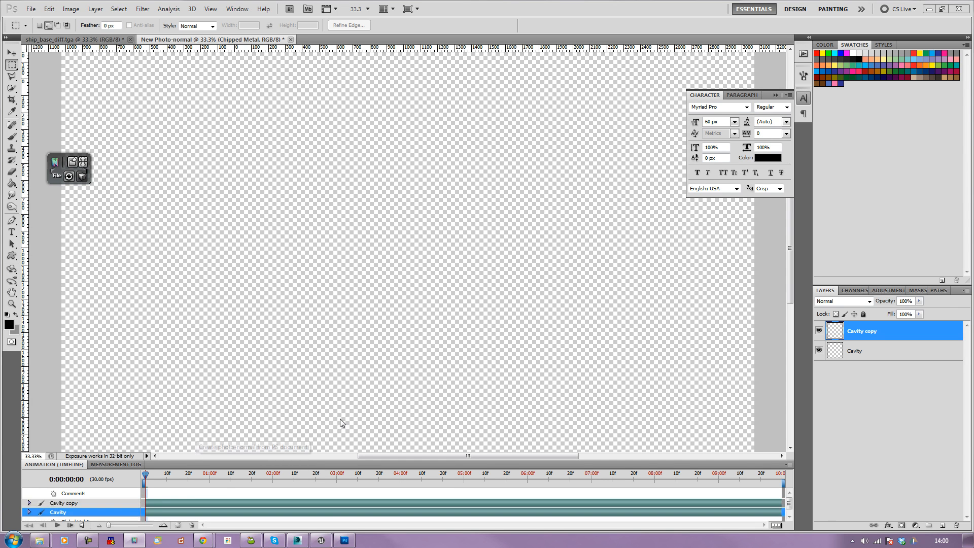
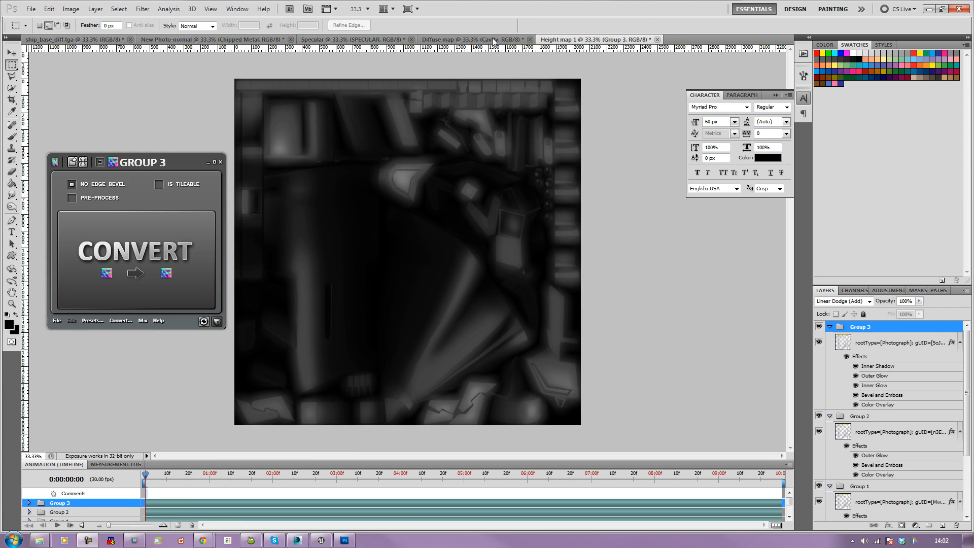
pyautogui.click(494, 40)
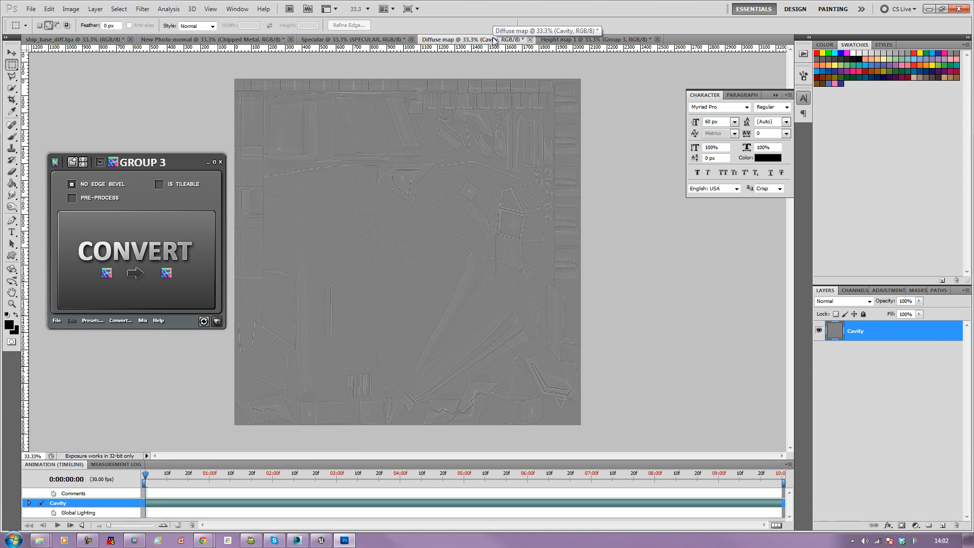
pyautogui.click(351, 40)
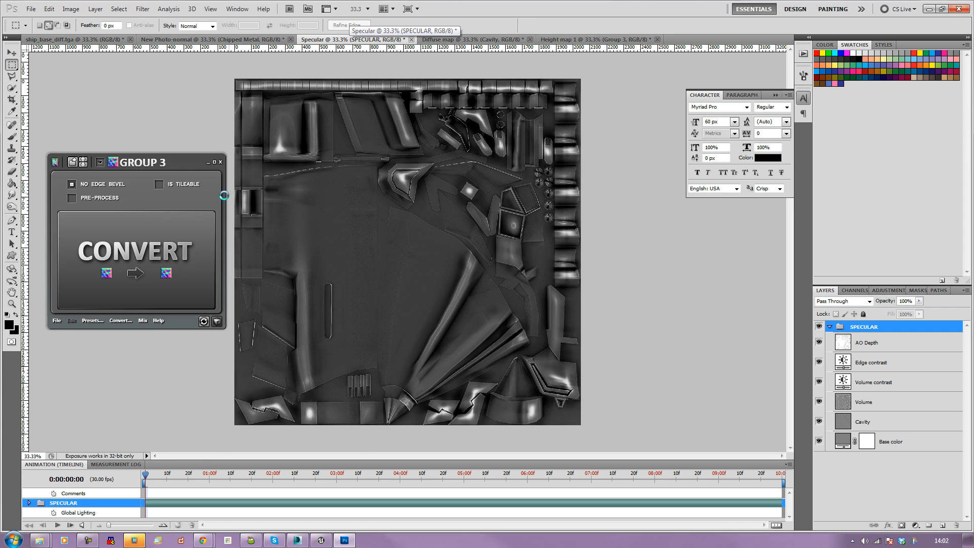
# Save the specular map as a 32 bits/pixel Targa over the existing ship_base_spec file.
pyautogui.click(31, 8)
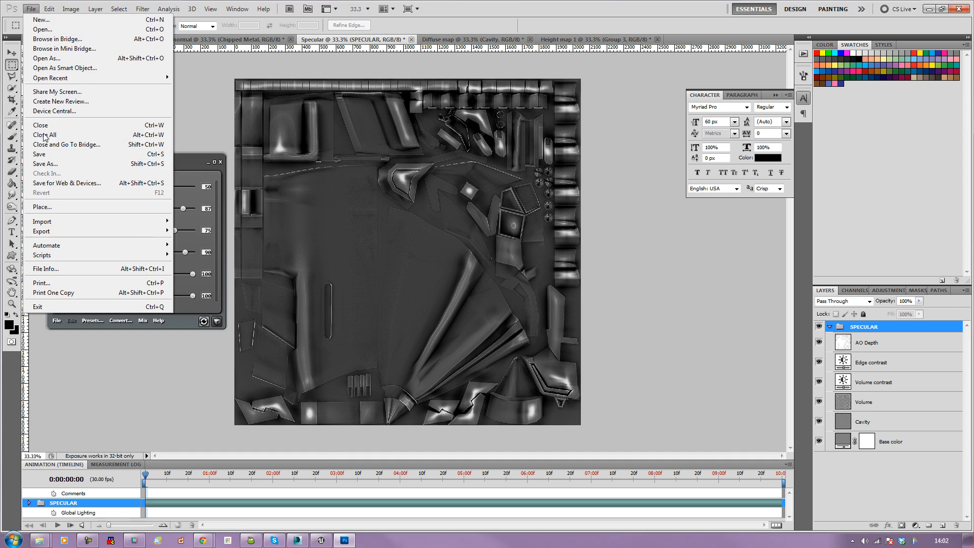
pyautogui.click(55, 164)
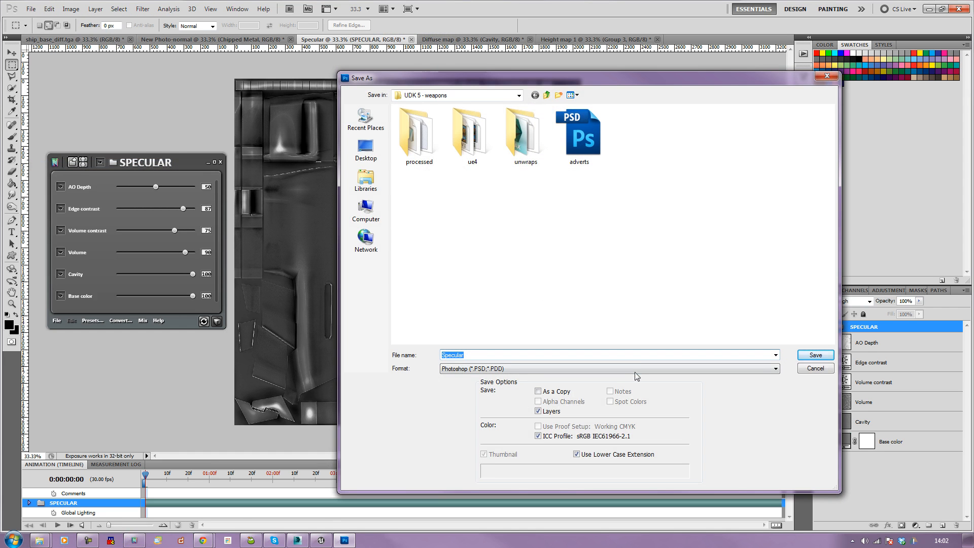
pyautogui.click(635, 369)
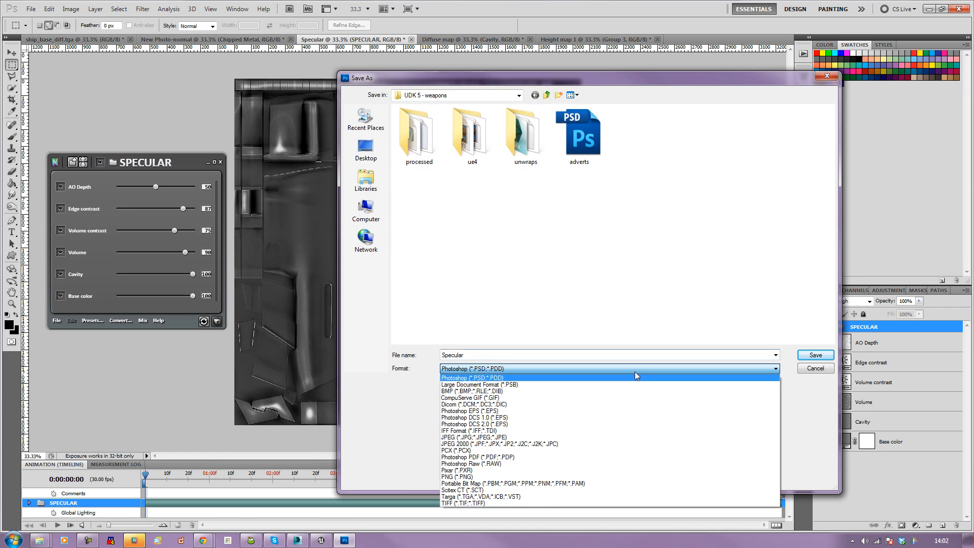
pyautogui.click(562, 501)
pyautogui.click(677, 144)
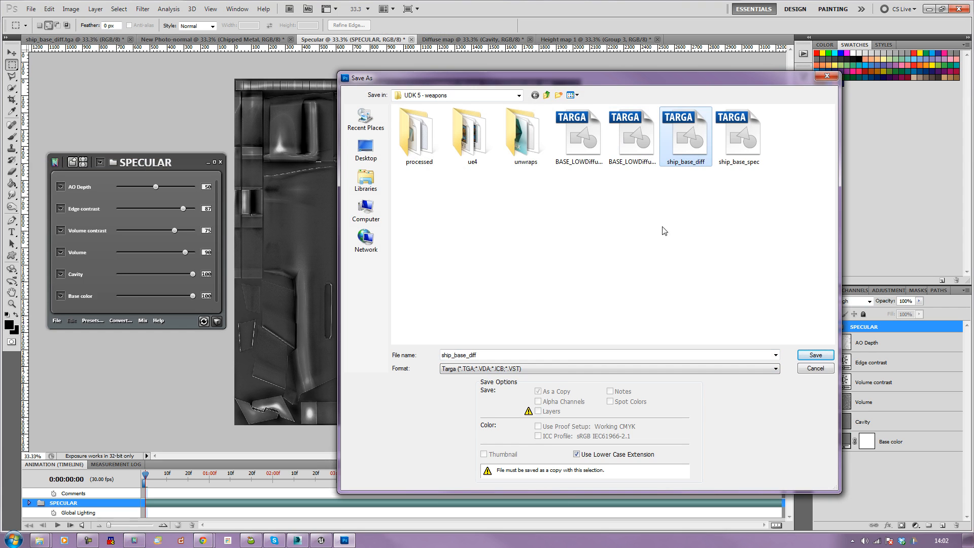
pyautogui.click(470, 355)
pyautogui.click(469, 355)
pyautogui.moveTo(470, 355); pyautogui.dragTo(504, 355)
pyautogui.write('spec')
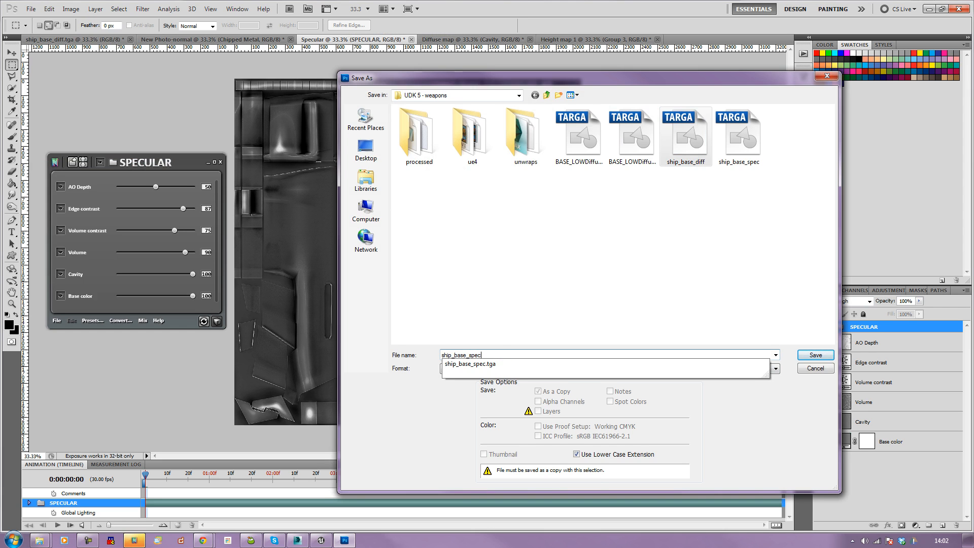
pyautogui.press('Return')
pyautogui.press('Return')
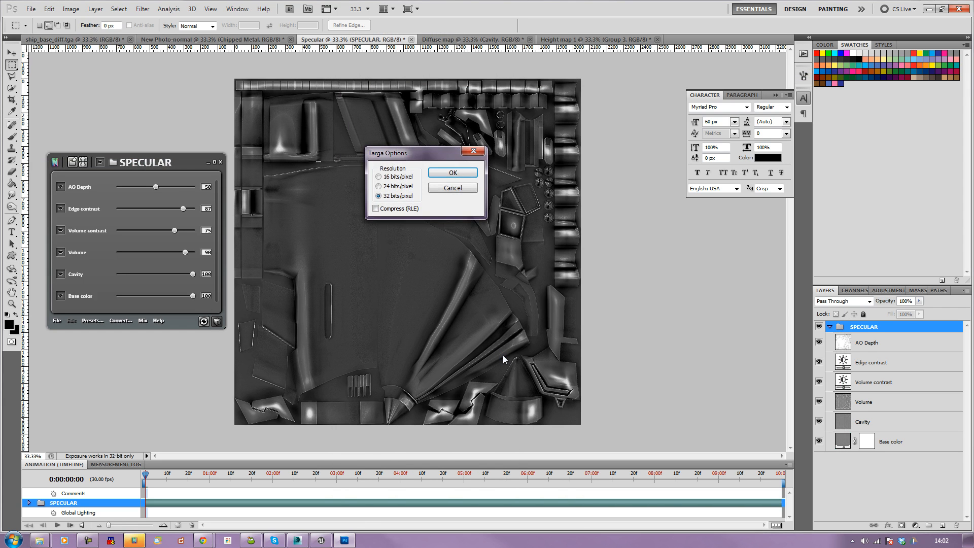
pyautogui.click(459, 173)
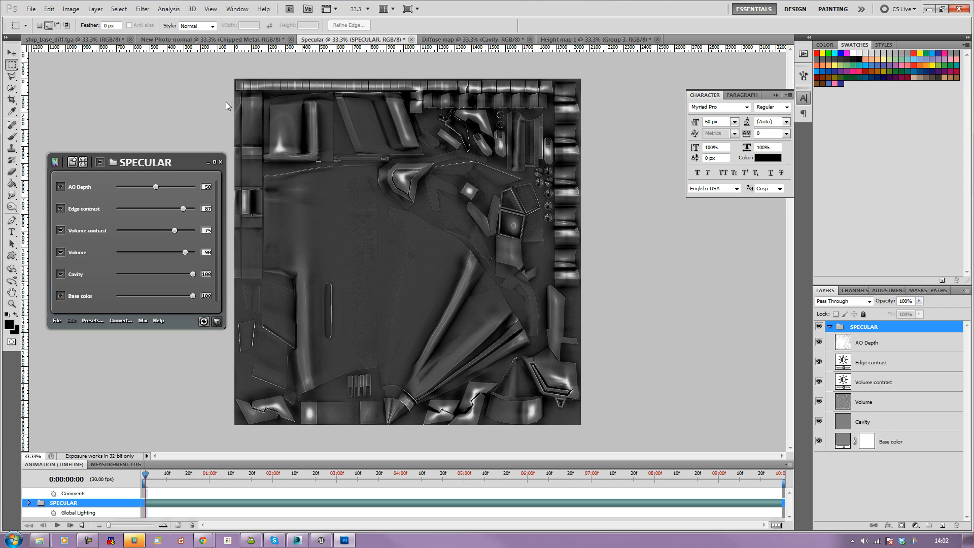
# Rename the existing ship_base_spec file to ship_base_normal and save the specular map as a 24 bits/pixel Targa named ship_base_spec.
pyautogui.click(31, 9)
pyautogui.click(54, 163)
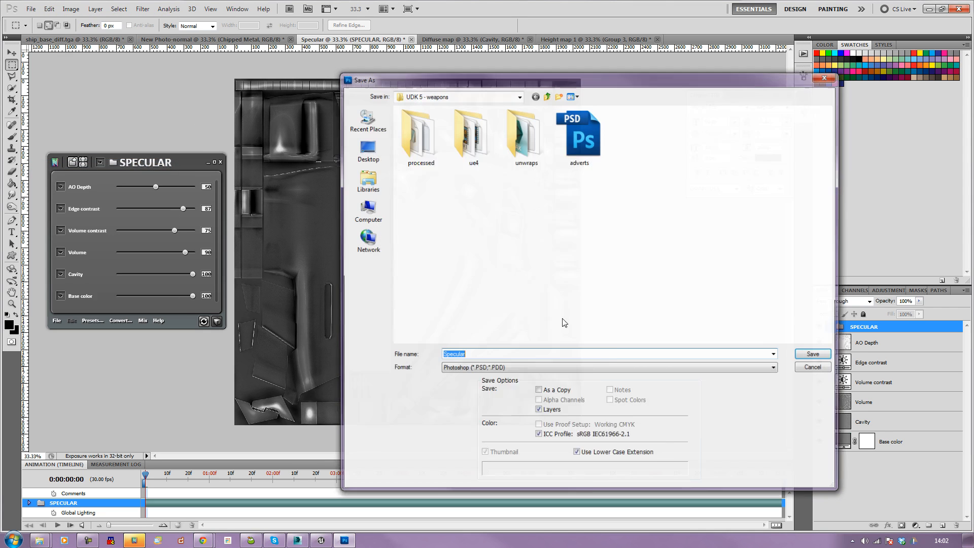
pyautogui.click(567, 369)
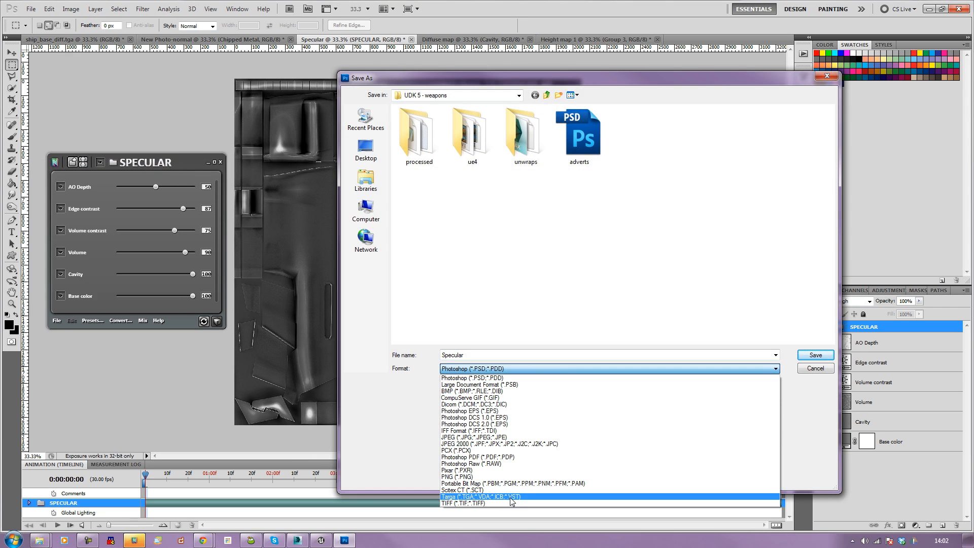
pyautogui.click(510, 497)
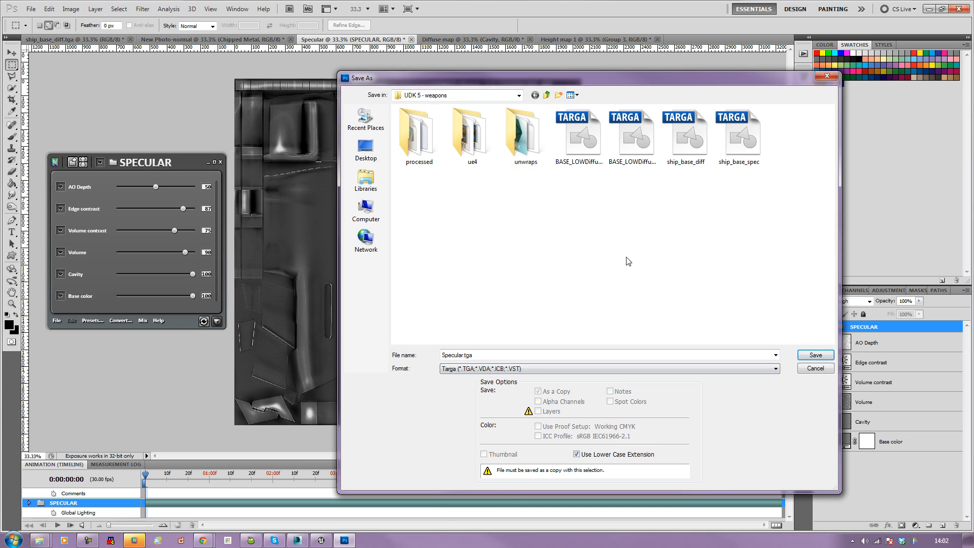
pyautogui.click(732, 139)
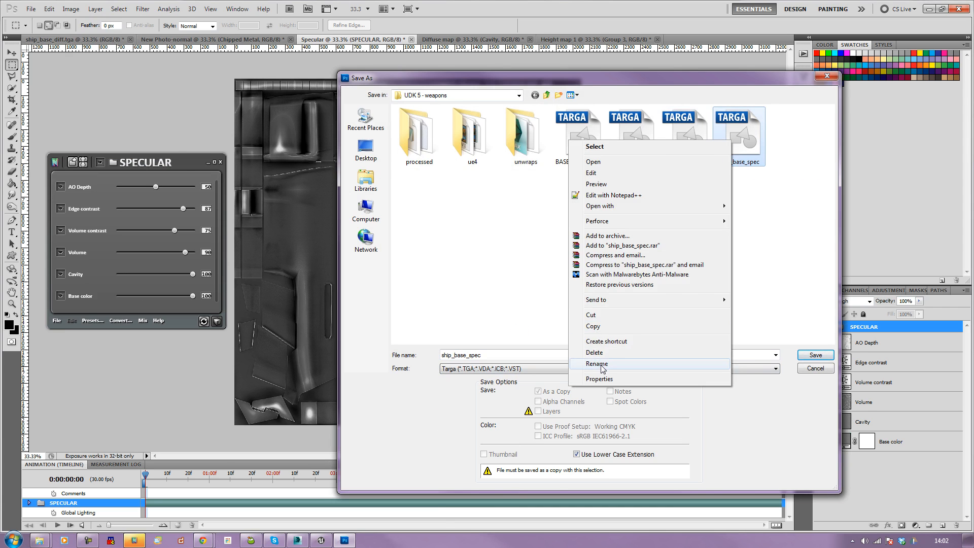
pyautogui.click(601, 364)
pyautogui.press('BackSpace')
pyautogui.press('BackSpace')
pyautogui.press('BackSpace')
pyautogui.press('BackSpace')
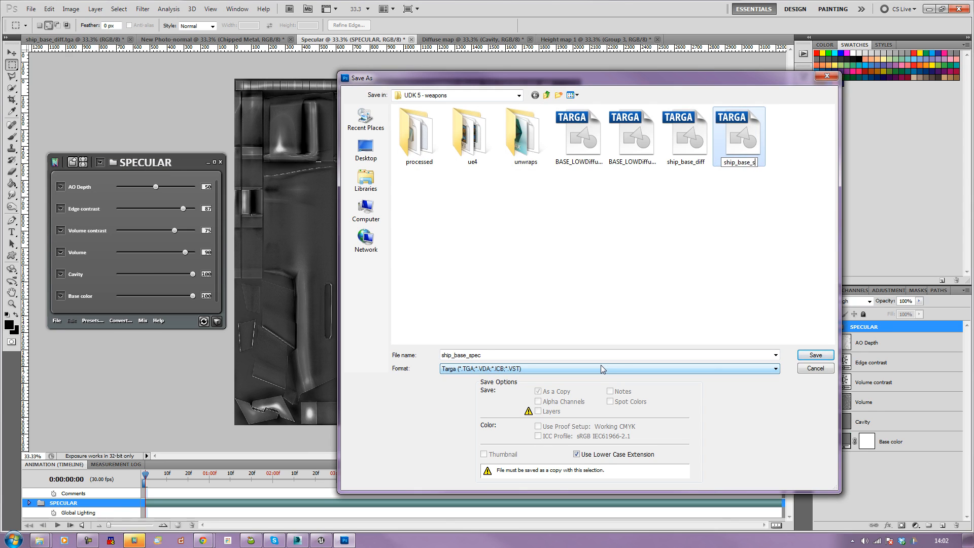
pyautogui.write('normal')
pyautogui.press('Return')
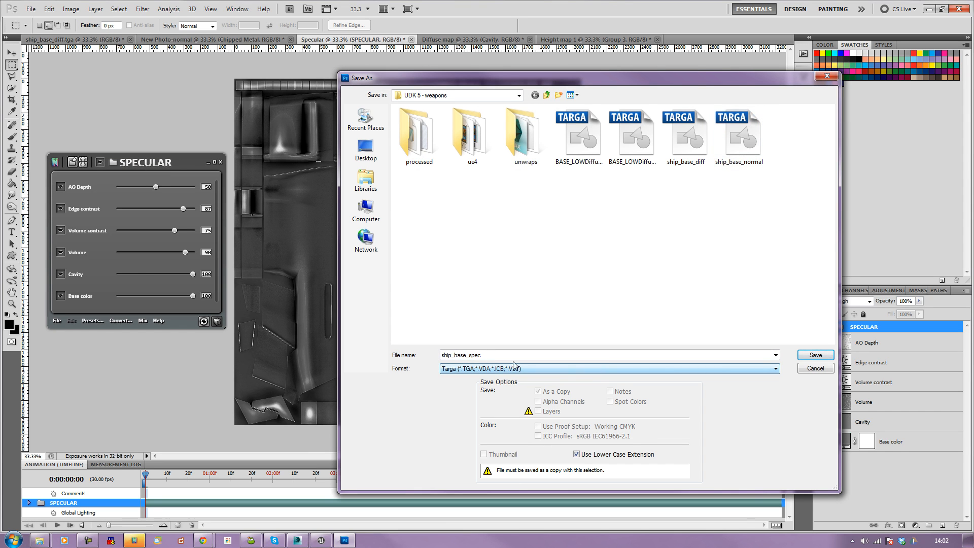
pyautogui.click(815, 354)
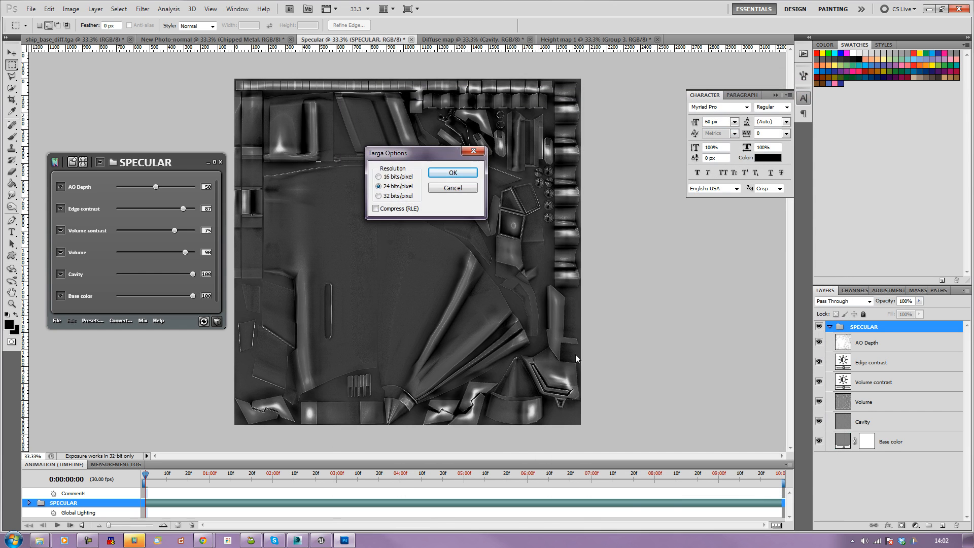
pyautogui.click(449, 172)
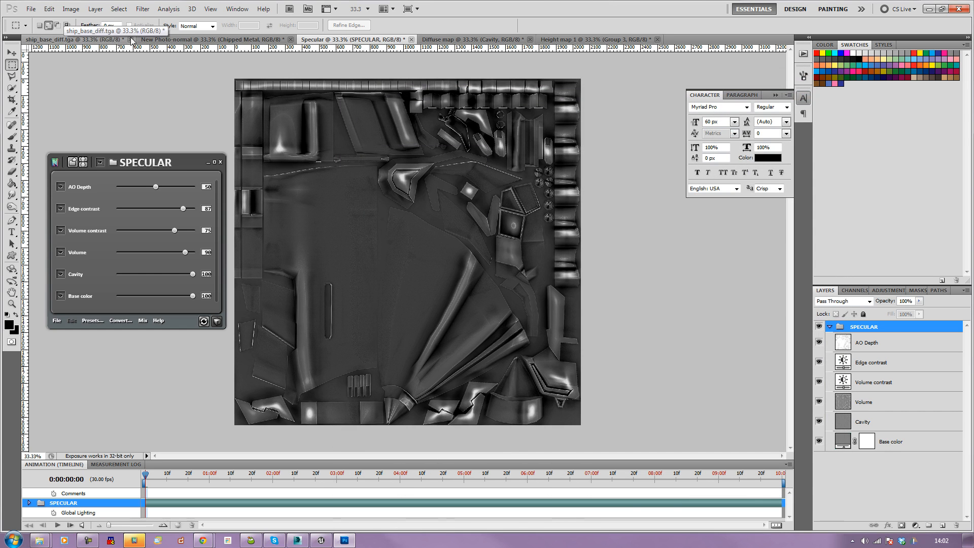
# Switch to the Chipped Metal normal map document and save it as a Targa, replacing ship_base_normal.
pyautogui.click(189, 40)
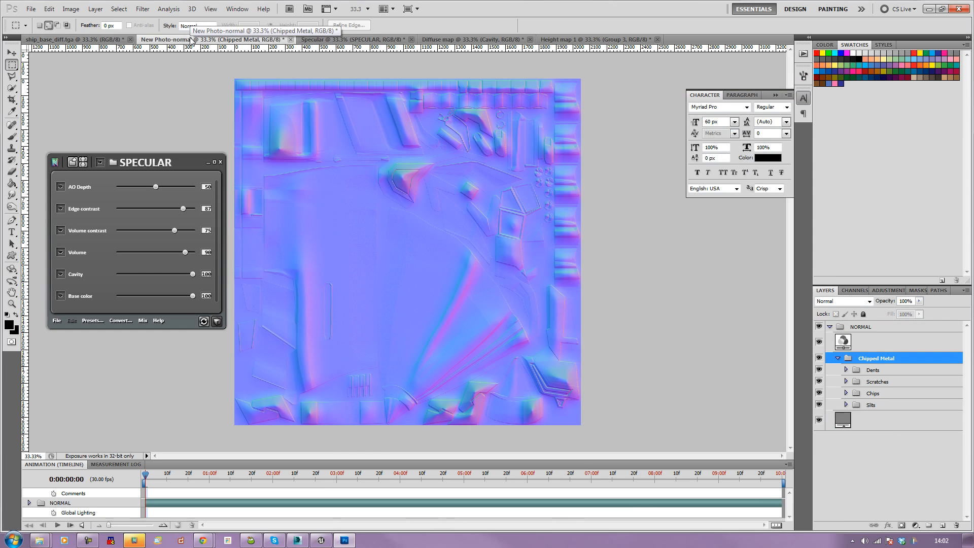
pyautogui.click(31, 8)
pyautogui.click(45, 165)
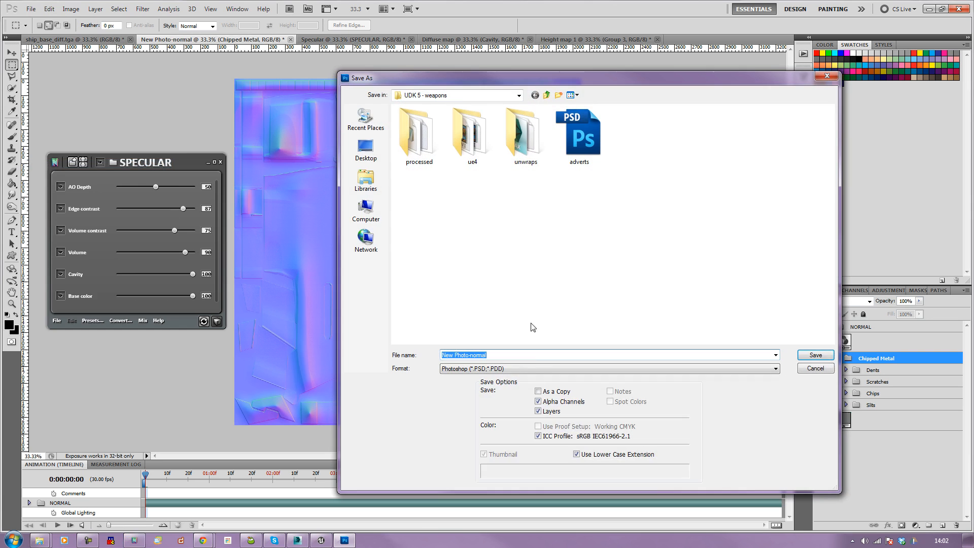
pyautogui.click(533, 369)
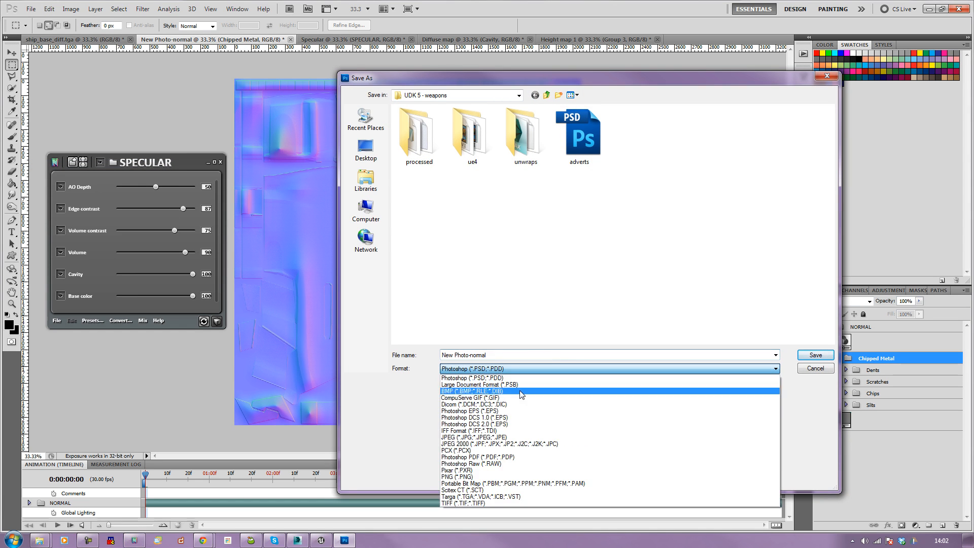
pyautogui.click(500, 497)
pyautogui.doubleClick(725, 162)
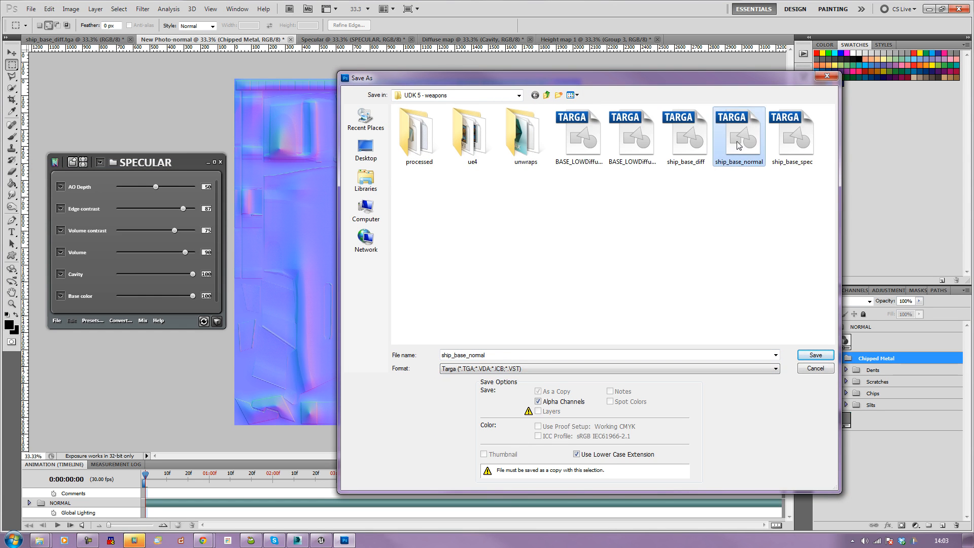
pyautogui.click(467, 204)
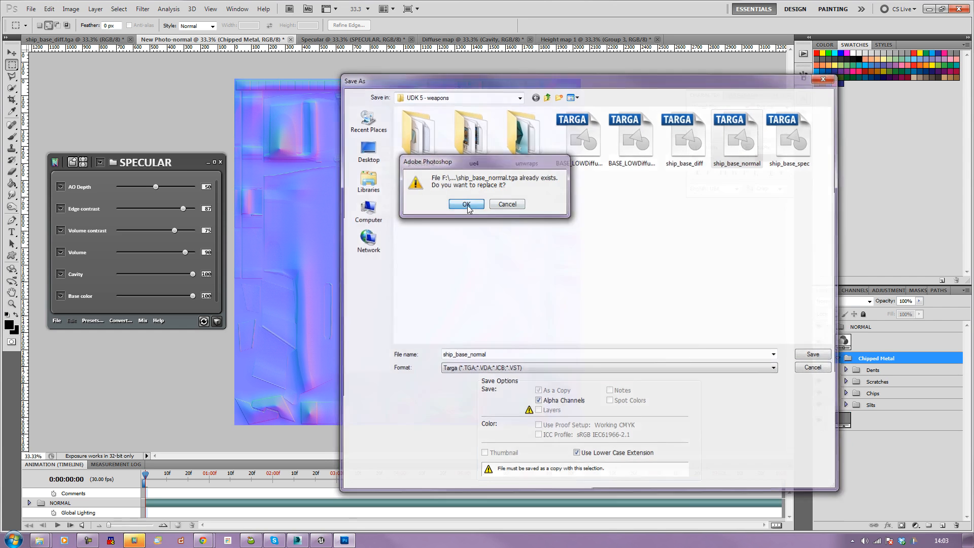
pyautogui.click(471, 173)
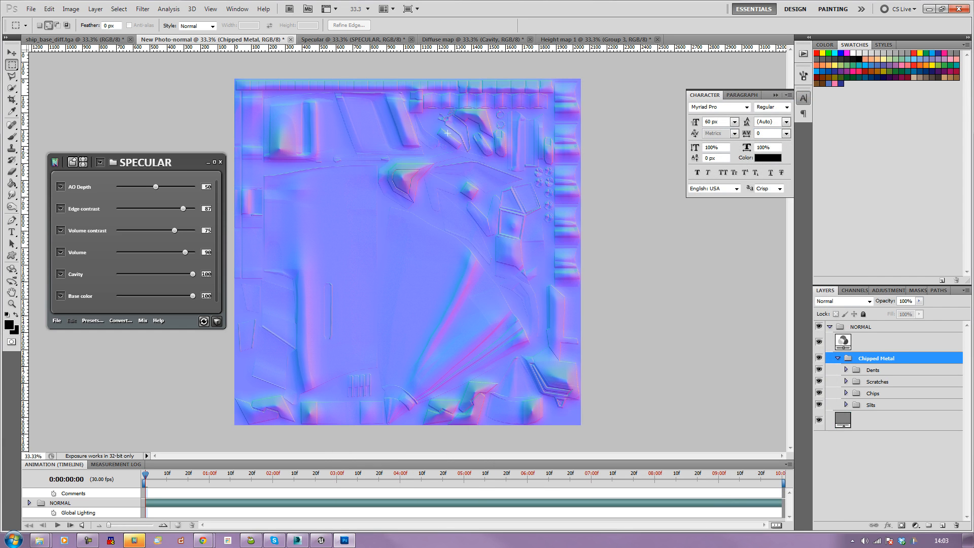
# Switch to the height map document and save it as a 24 bits/pixel Targa named ship_base_height.
pyautogui.click(467, 40)
pyautogui.click(571, 40)
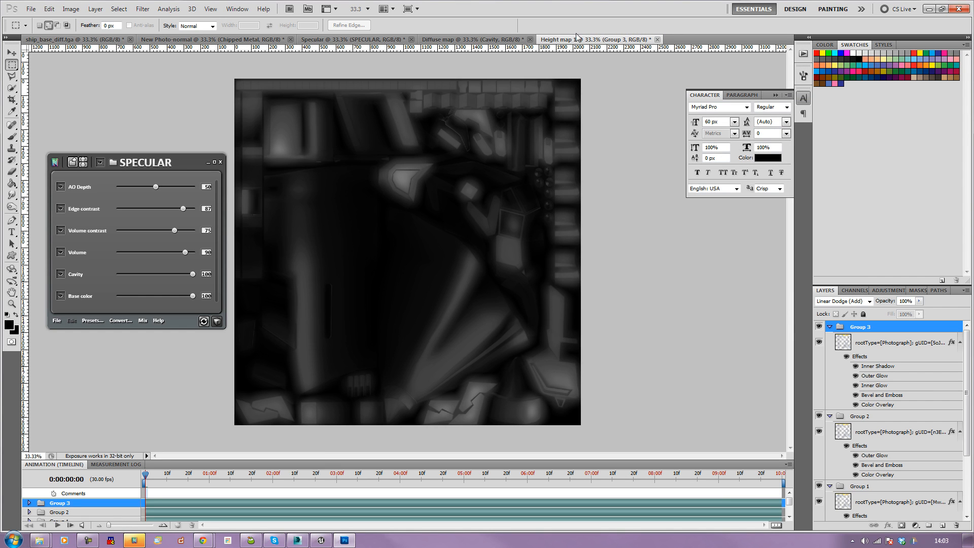
pyautogui.click(31, 8)
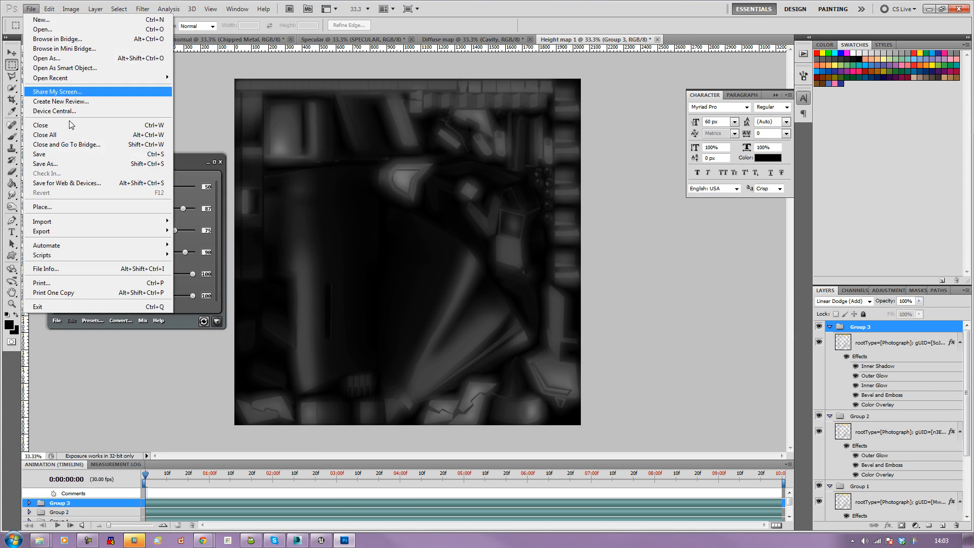
pyautogui.click(64, 164)
pyautogui.click(587, 369)
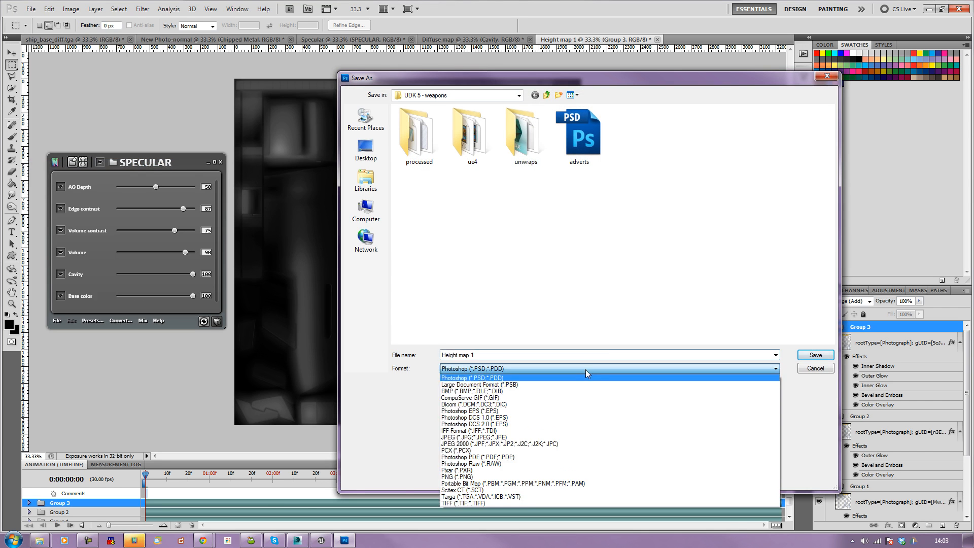
pyautogui.click(510, 497)
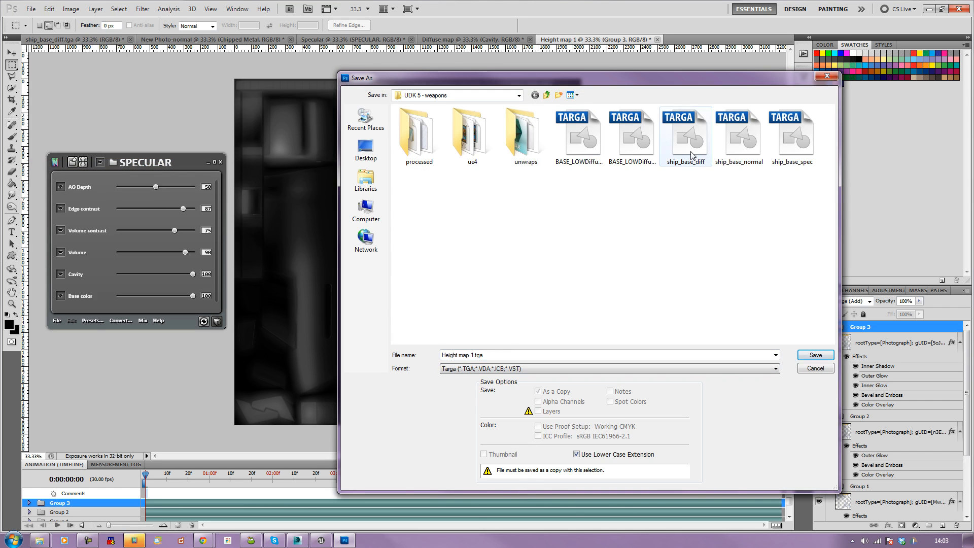
pyautogui.click(686, 134)
pyautogui.doubleClick(488, 355)
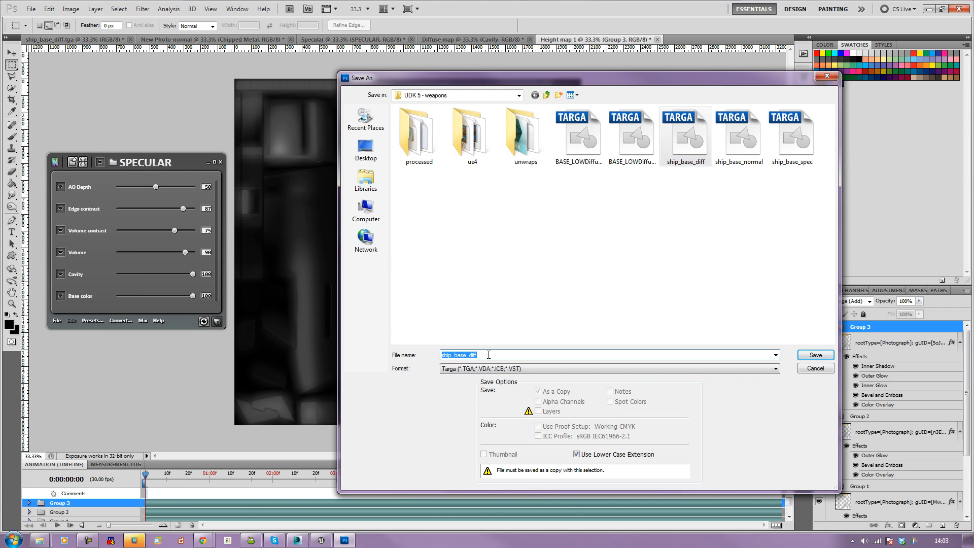
pyautogui.click(489, 355)
pyautogui.press('BackSpace')
pyautogui.press('BackSpace')
pyautogui.press('BackSpace')
pyautogui.press('BackSpace')
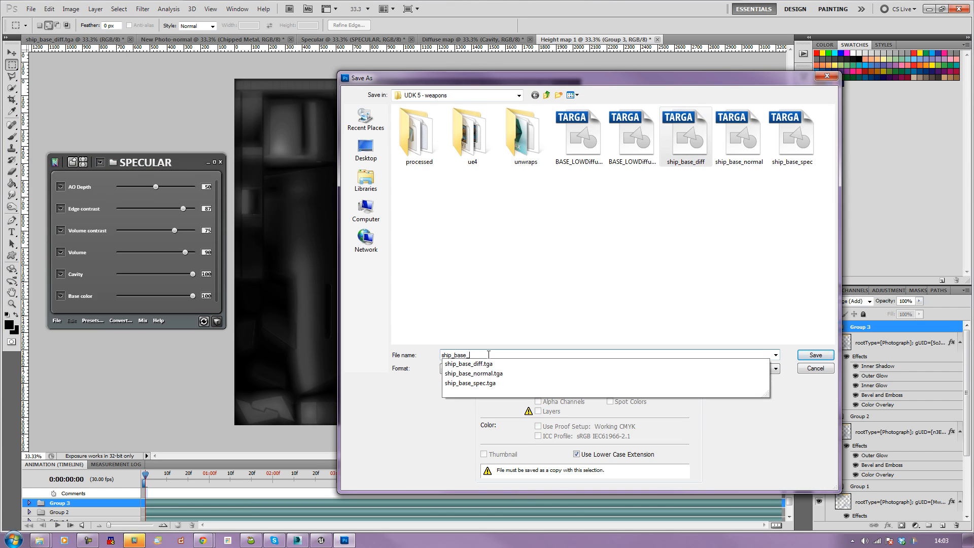
pyautogui.write('height')
pyautogui.press('Return')
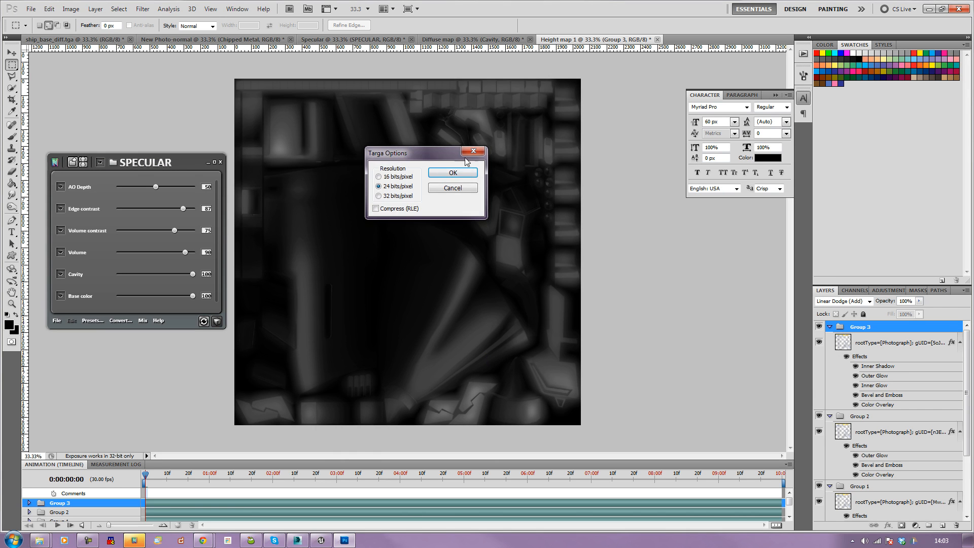
pyautogui.click(447, 175)
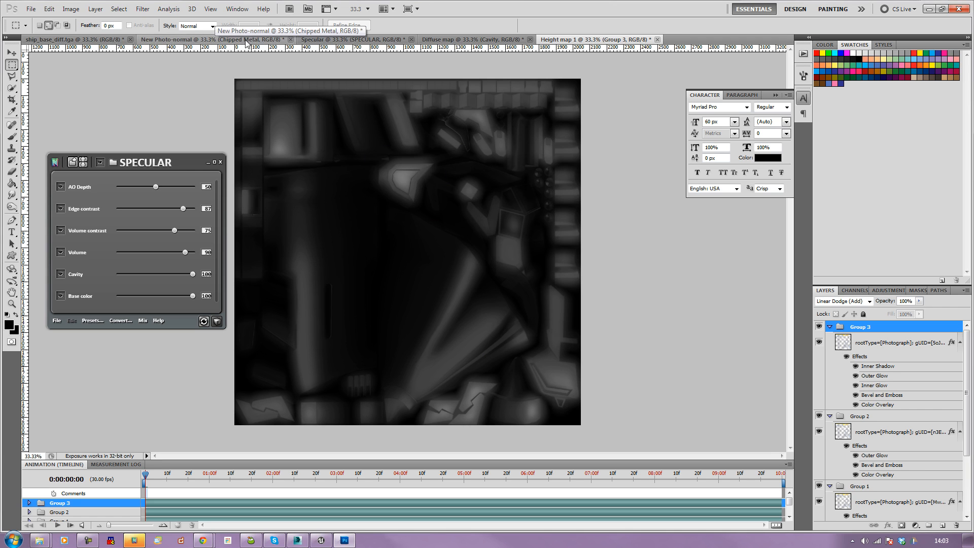
# Close the normal, specular, diffuse and height map documents without saving changes, and exit nDo2.
pyautogui.click(290, 39)
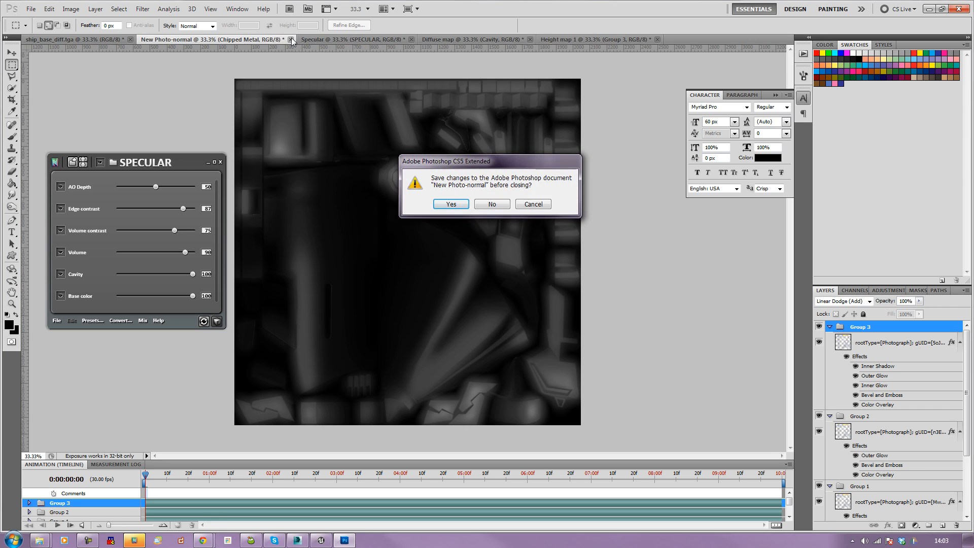
pyautogui.press('n')
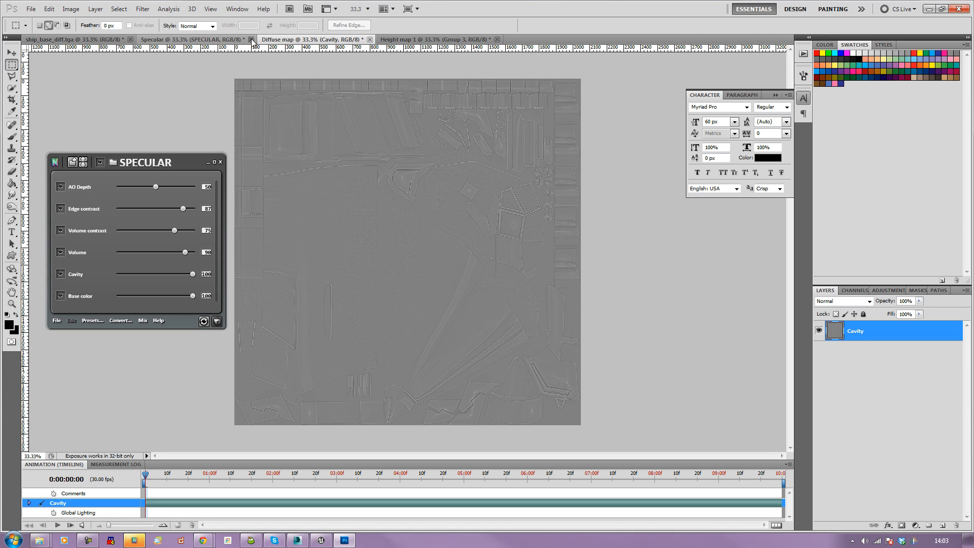
pyautogui.click(251, 39)
pyautogui.press('n')
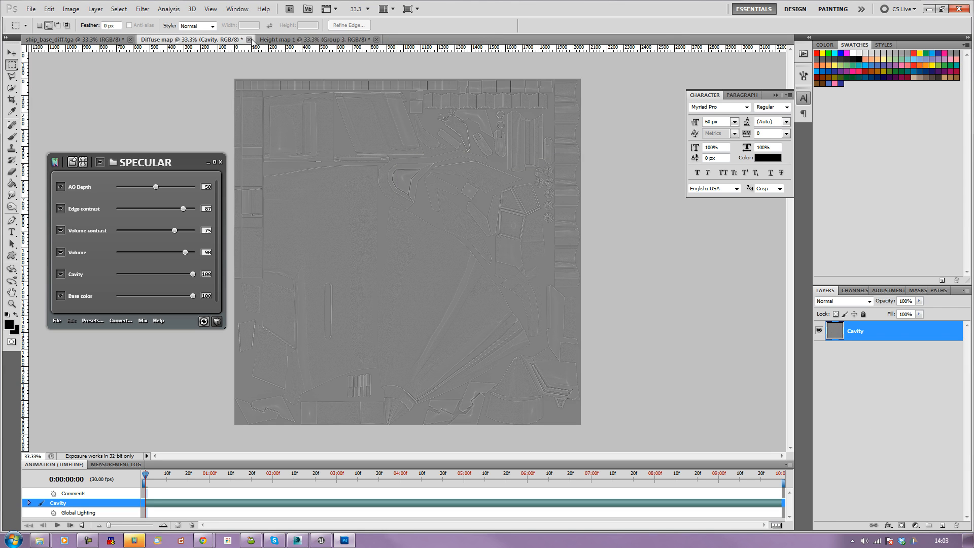
pyautogui.click(249, 39)
pyautogui.press('n')
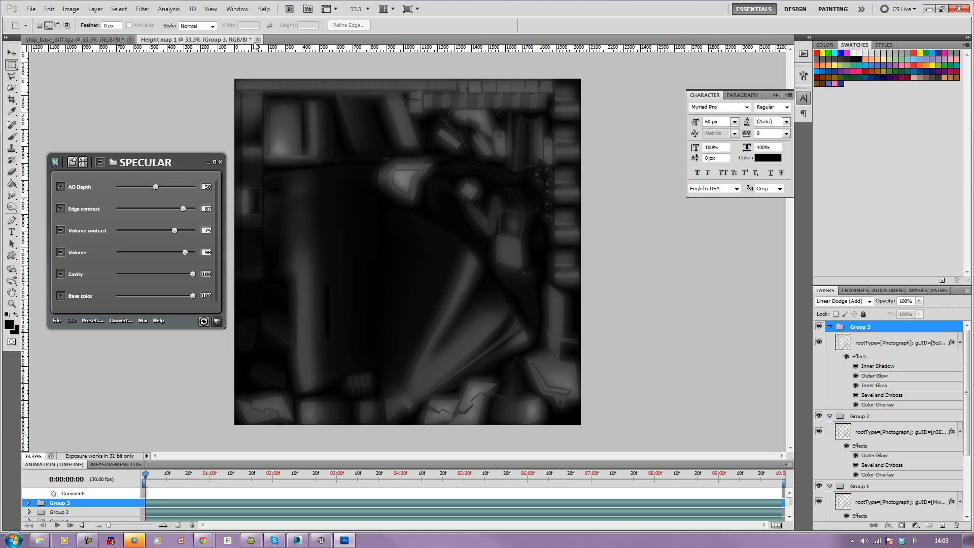
pyautogui.click(258, 39)
pyautogui.press('n')
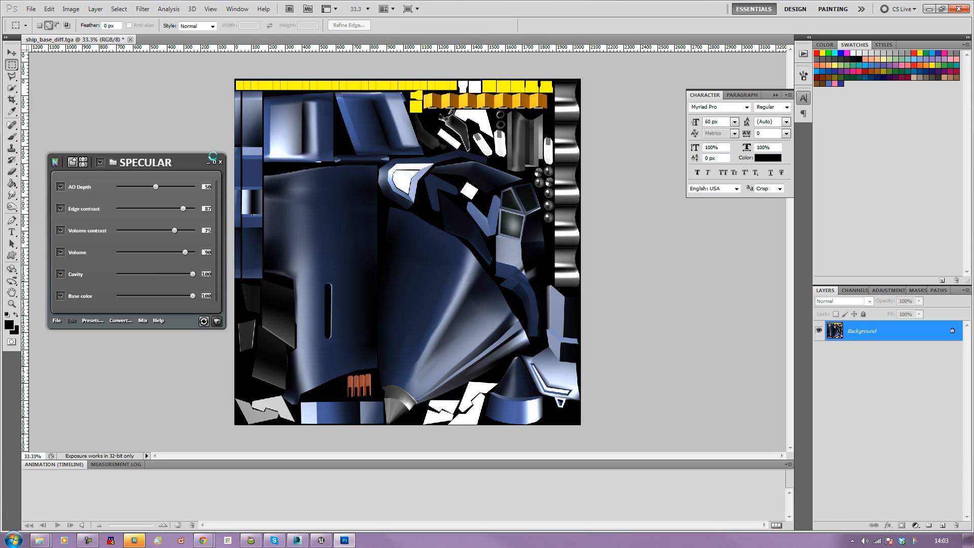
pyautogui.click(220, 162)
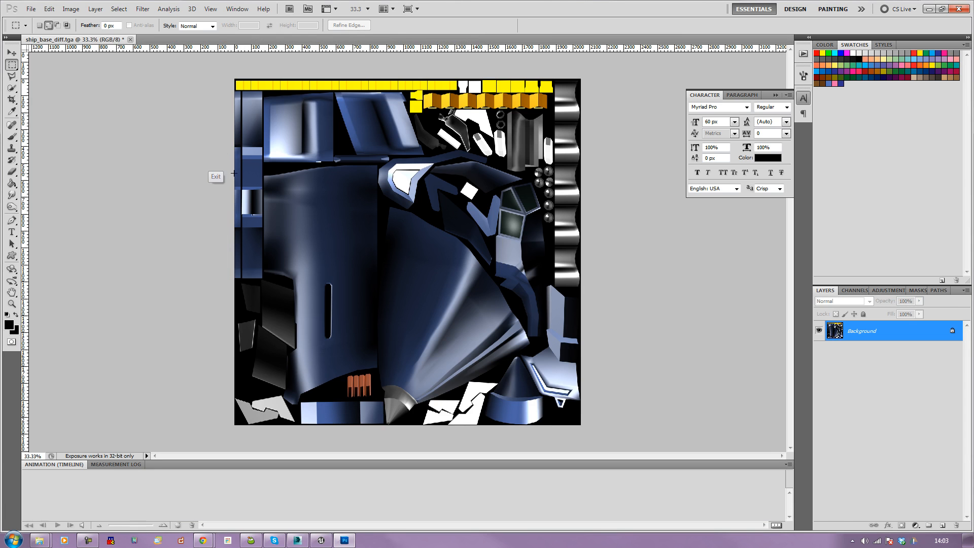
# Switch to 3ds Max, select the ship and check its pivot point in the Left view.
pyautogui.click(297, 541)
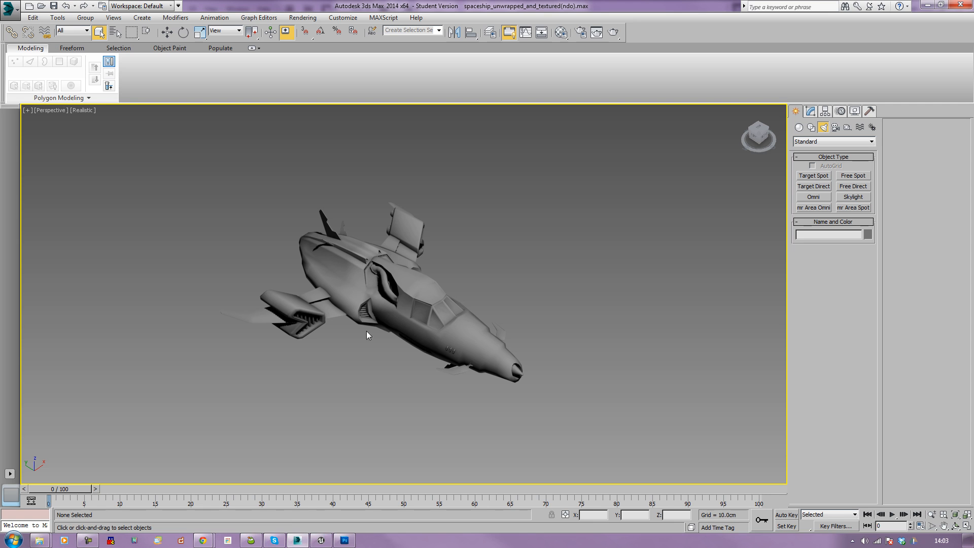
pyautogui.click(386, 288)
pyautogui.keyDown('alt'); pyautogui.moveTo(329, 374); pyautogui.dragTo(592, 226, button='middle'); pyautogui.keyUp('alt')
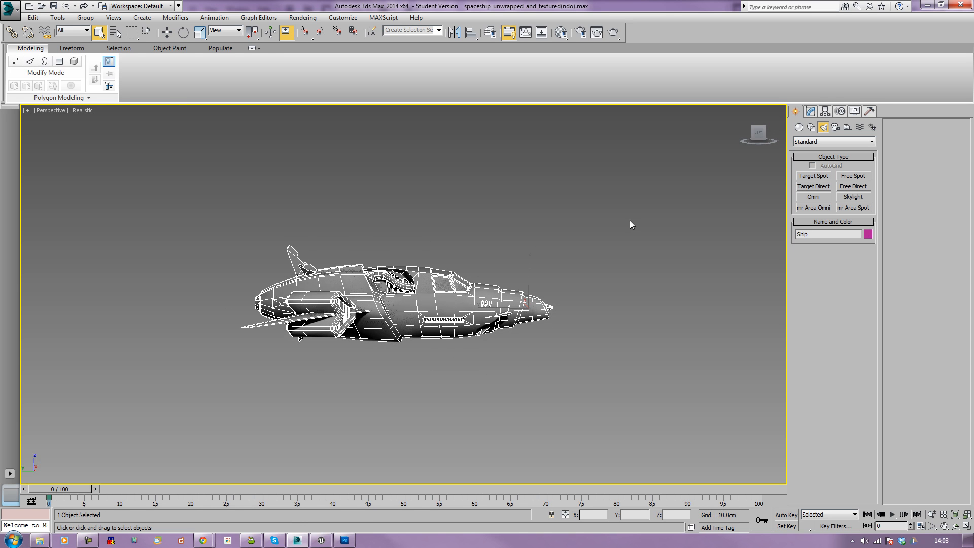
pyautogui.press('l')
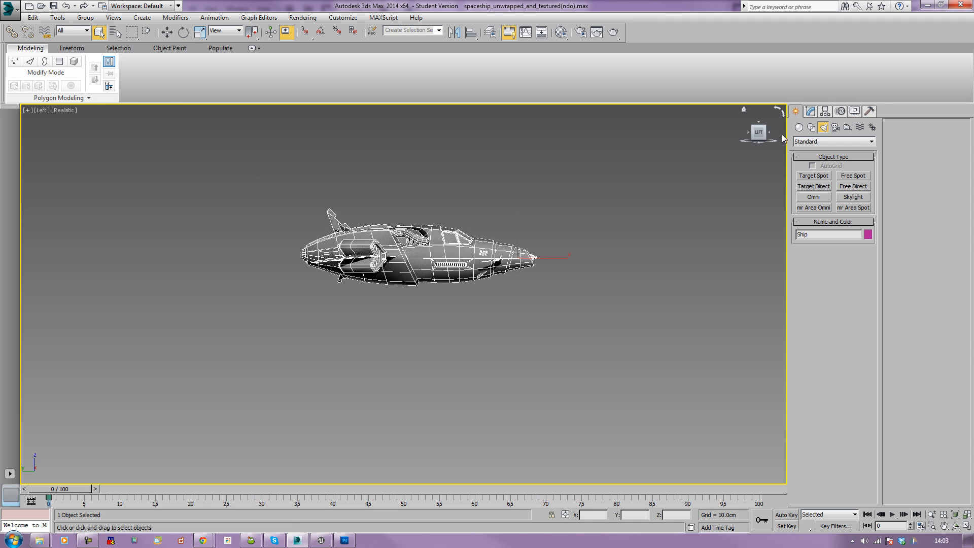
pyautogui.click(841, 112)
pyautogui.click(825, 112)
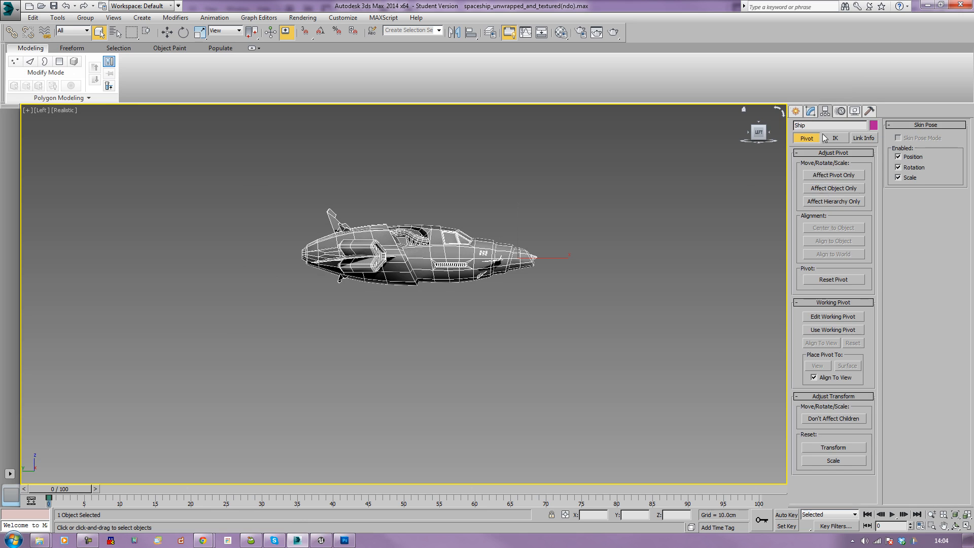
pyautogui.click(834, 176)
pyautogui.click(834, 177)
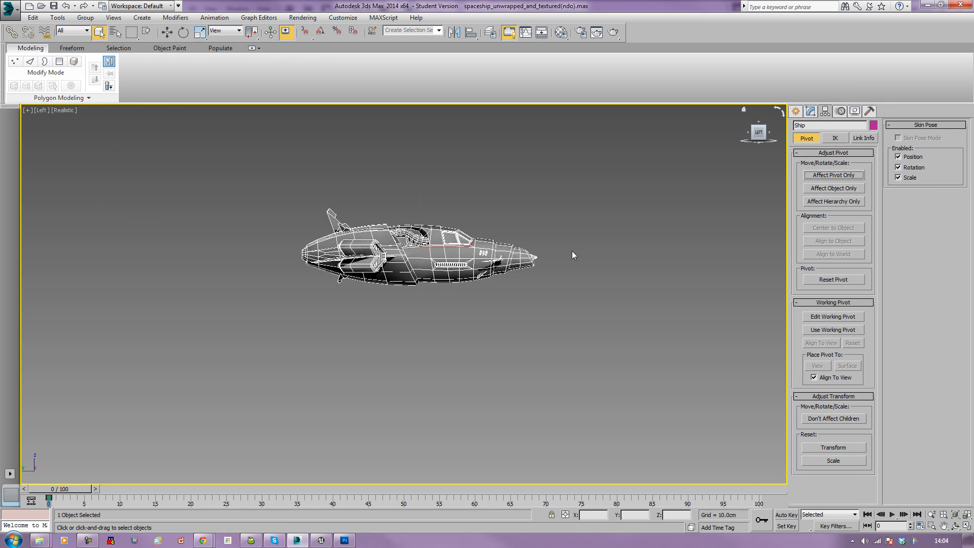
# Export the selected ship as an FBX file named ship1 into the UDK 5 - weapons folder.
pyautogui.click(10, 8)
pyautogui.moveTo(42, 174)
pyautogui.click(159, 80)
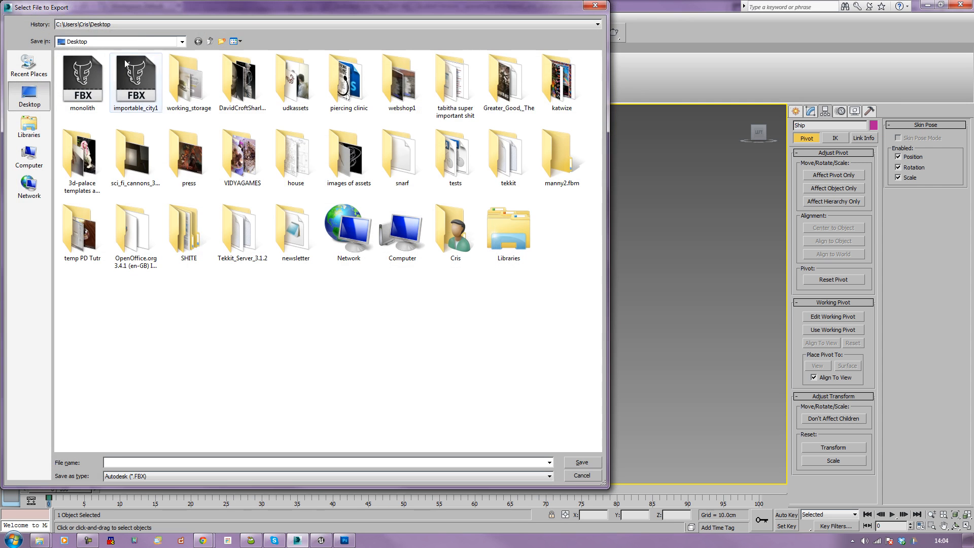
pyautogui.click(142, 27)
pyautogui.click(143, 46)
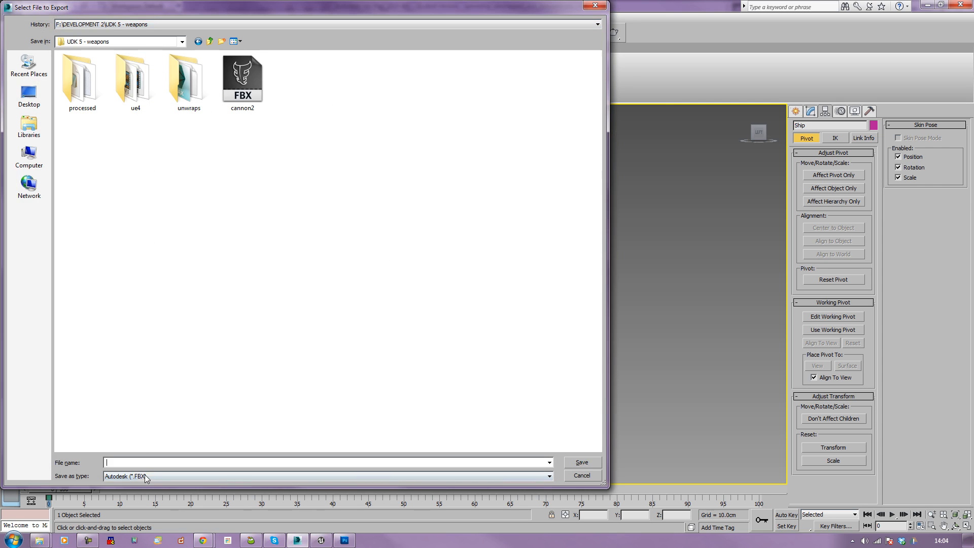
pyautogui.write('ship1')
pyautogui.press('Tab')
pyautogui.press('Return')
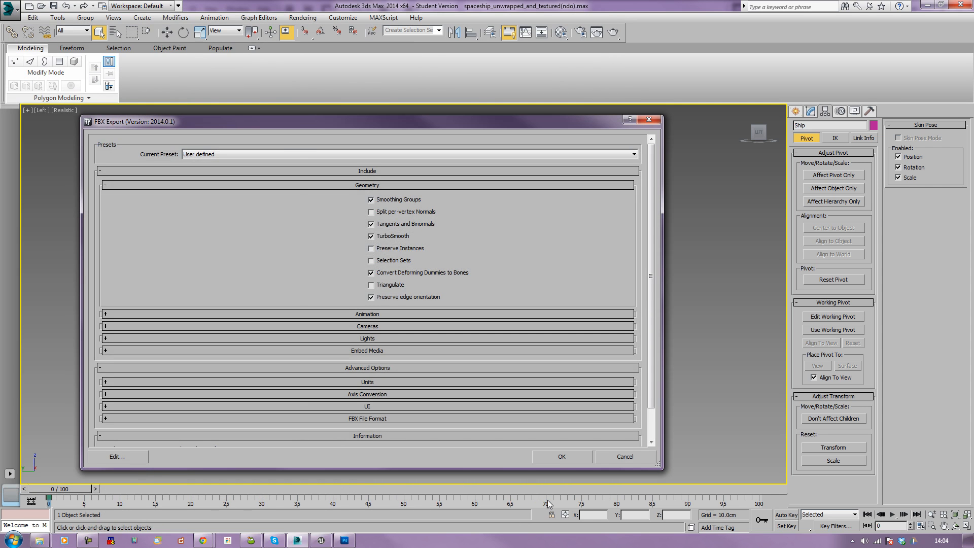
pyautogui.click(559, 460)
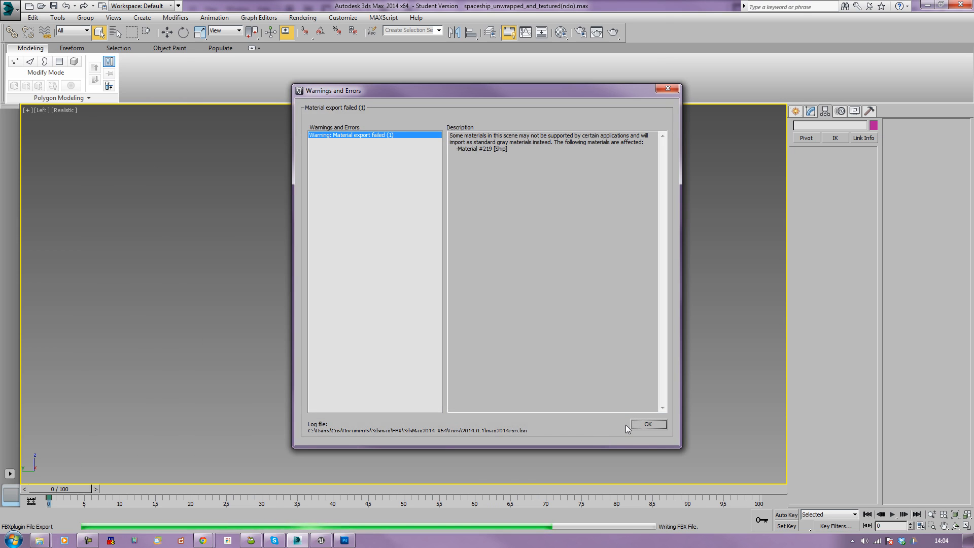
pyautogui.click(645, 425)
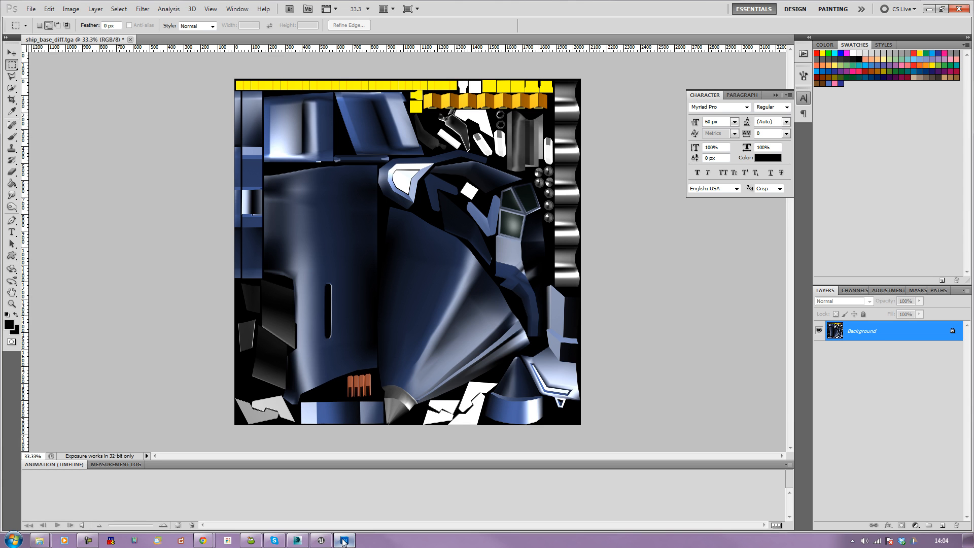
# Return to Photoshop, launch dDo and set up a new texture base, arranging its windows beside each other.
pyautogui.click(344, 541)
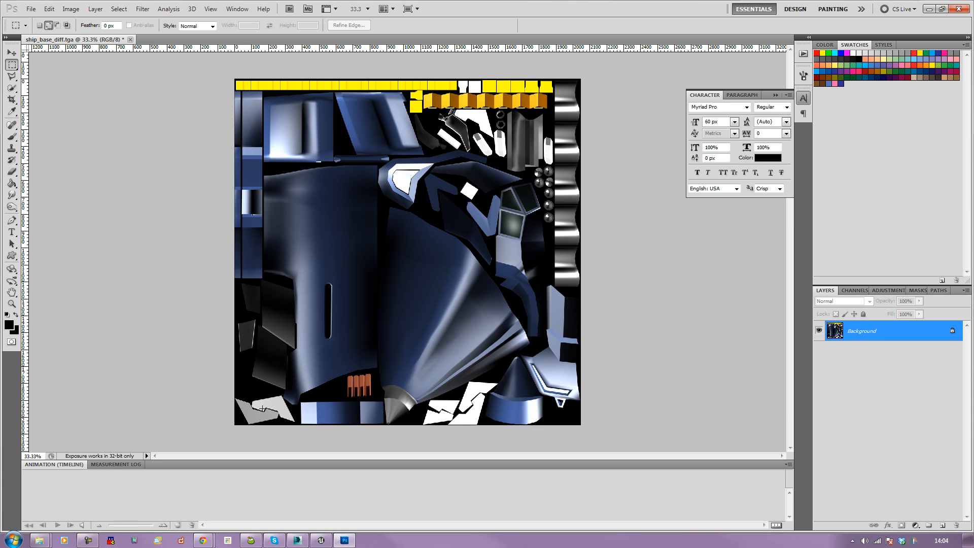
pyautogui.click(182, 541)
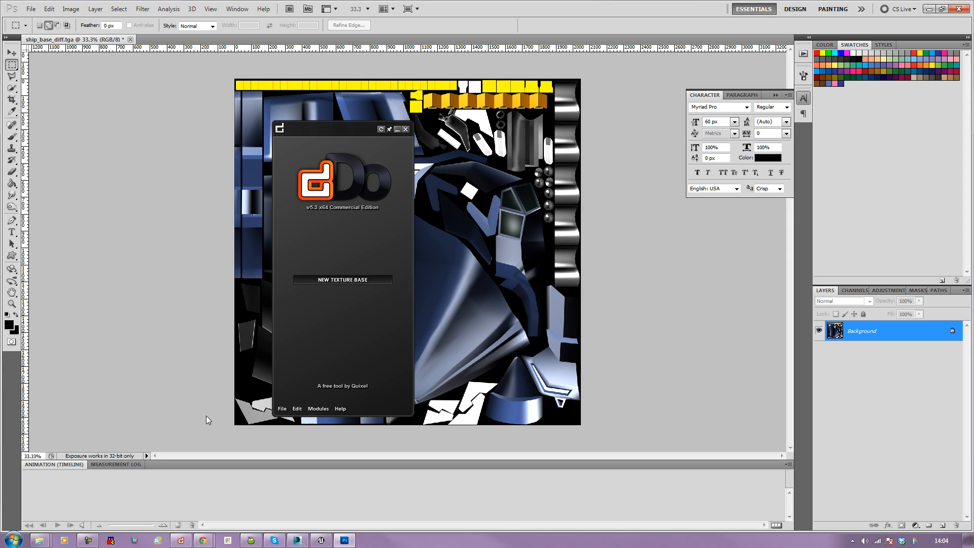
pyautogui.moveTo(344, 129); pyautogui.dragTo(124, 53)
pyautogui.click(138, 206)
pyautogui.moveTo(473, 184); pyautogui.dragTo(323, 158)
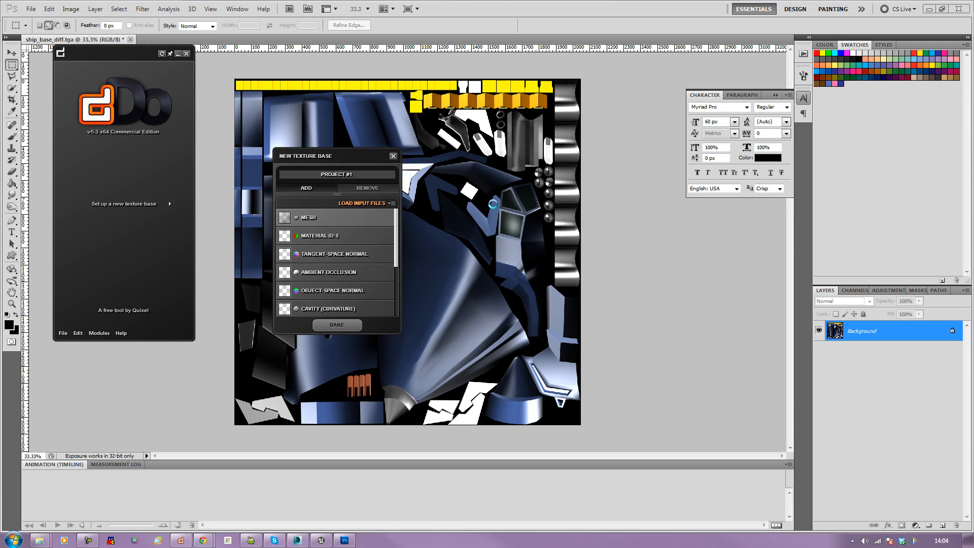
# Start loading the mesh input for the new texture base and browse to the UDK 5 - weapons folder for OBJ files.
pyautogui.click(311, 217)
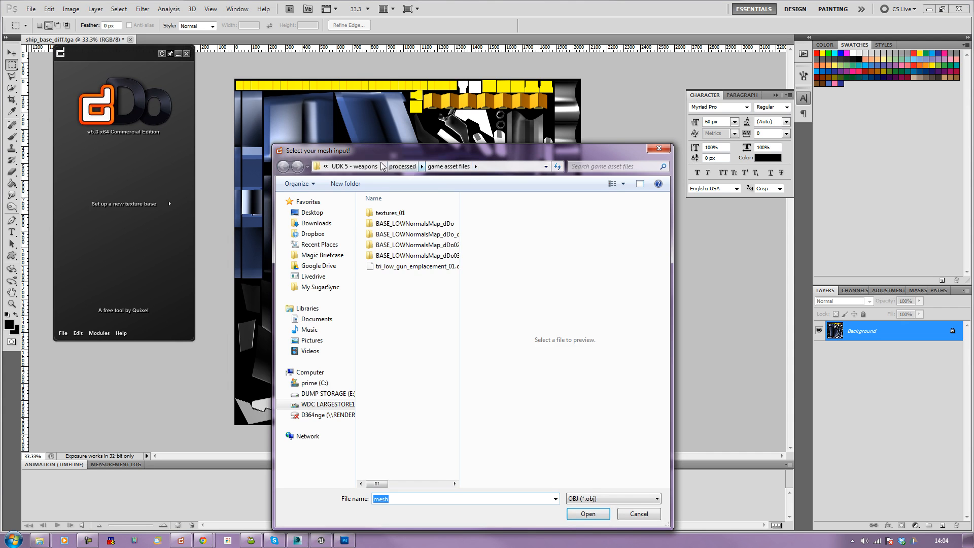
pyautogui.click(363, 167)
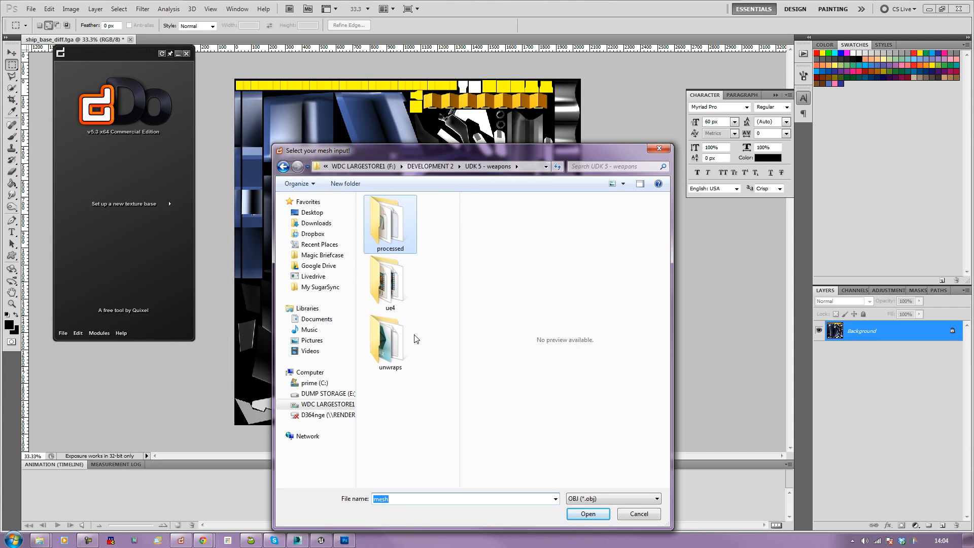
pyautogui.click(592, 498)
pyautogui.click(598, 510)
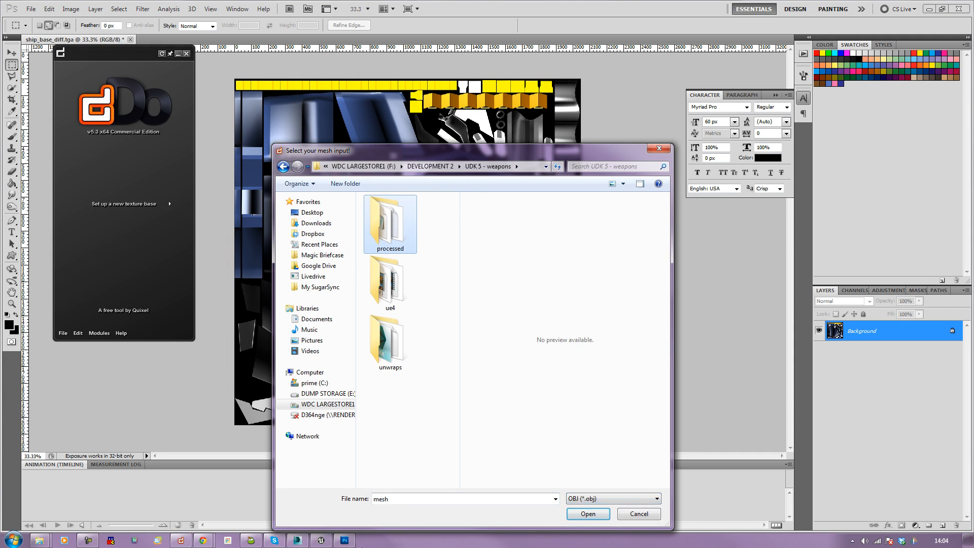
# Switch to 3ds Max, move the mesh file dialog clear of the ship and select the ship.
pyautogui.click(304, 541)
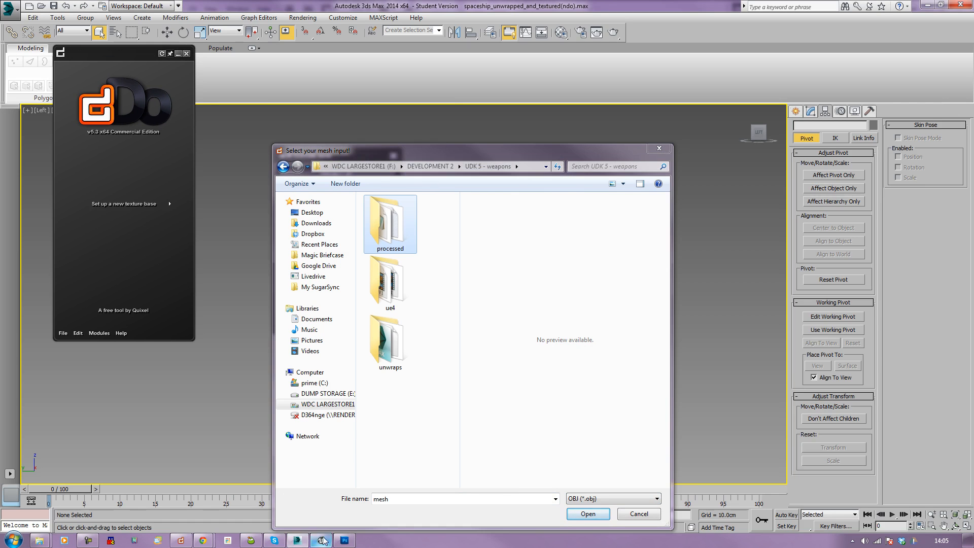
pyautogui.moveTo(440, 153); pyautogui.dragTo(706, 100)
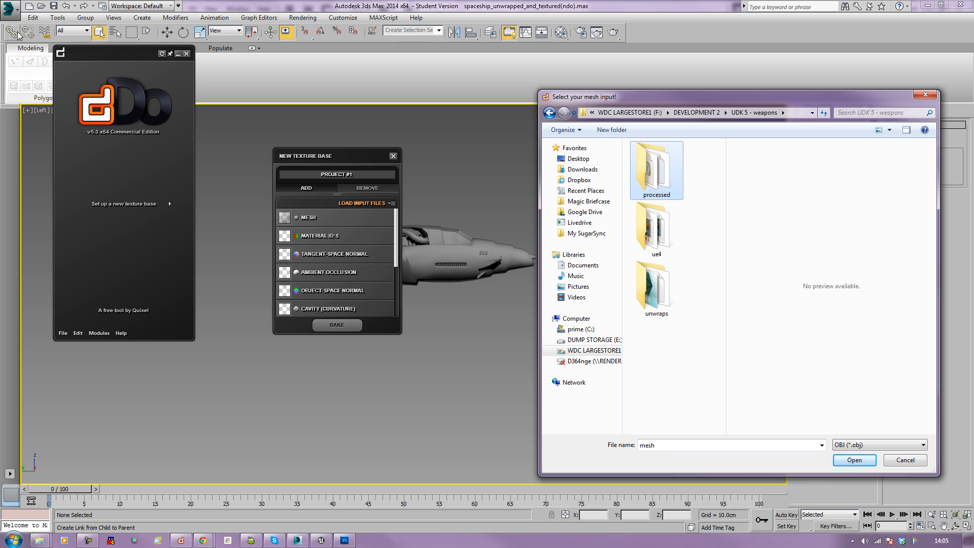
pyautogui.click(447, 269)
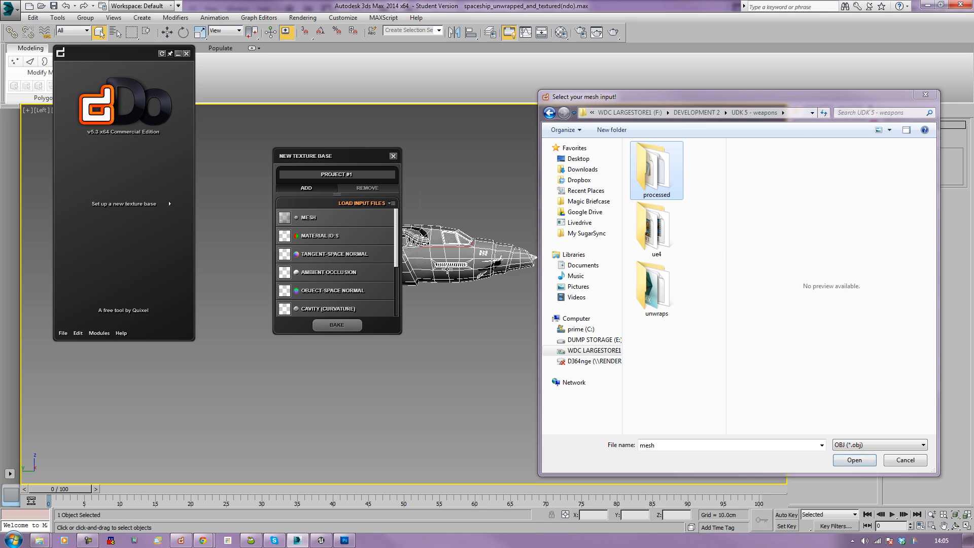
# Export the selected ship as an OBJ file named ship1 into the UDK 5 - weapons folder.
pyautogui.click(12, 14)
pyautogui.moveTo(41, 165)
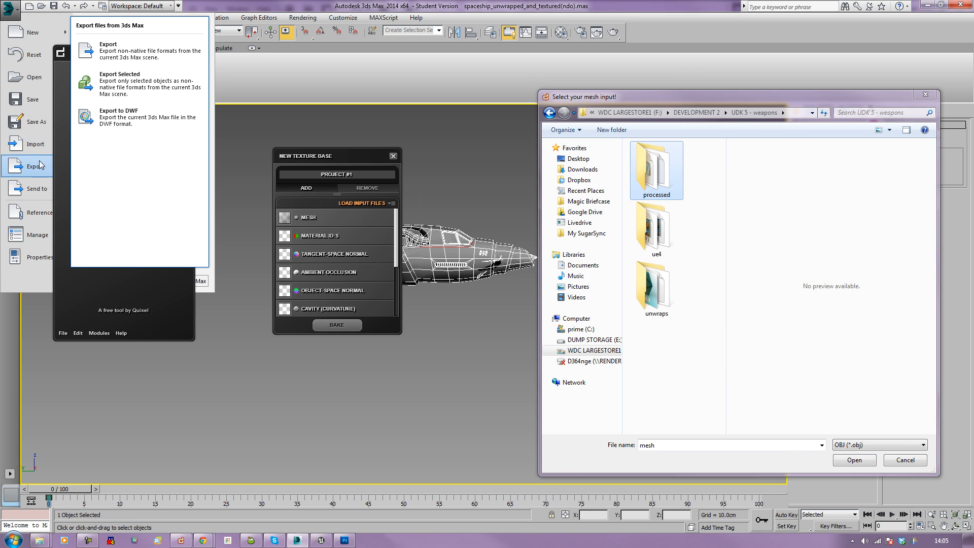
pyautogui.click(154, 85)
pyautogui.write('ship1')
pyautogui.press('Tab')
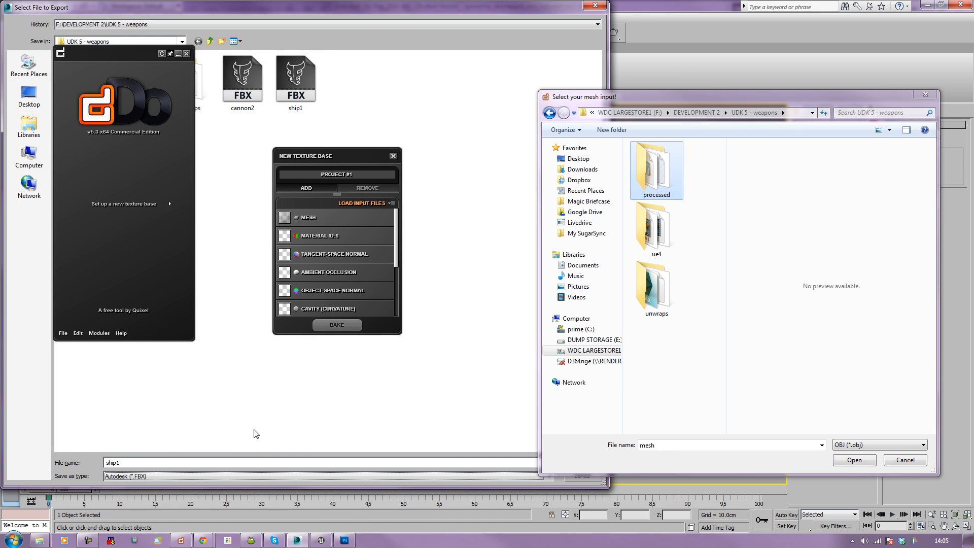
pyautogui.press('Return')
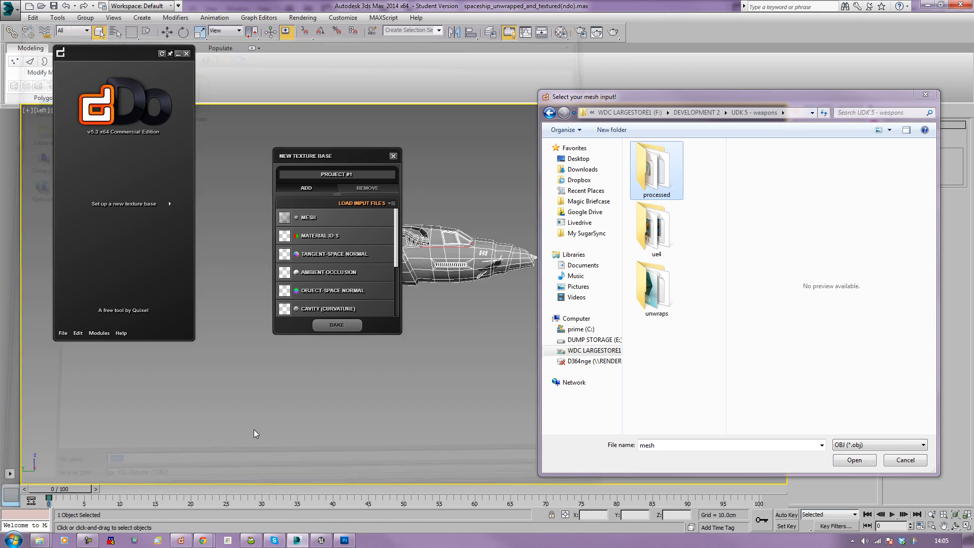
pyautogui.press('Return')
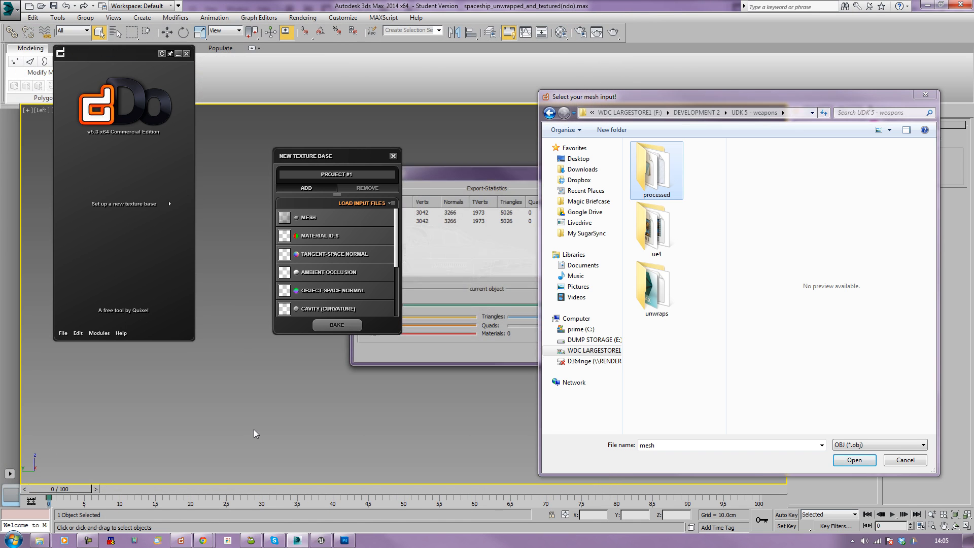
pyautogui.moveTo(479, 171); pyautogui.dragTo(339, 234)
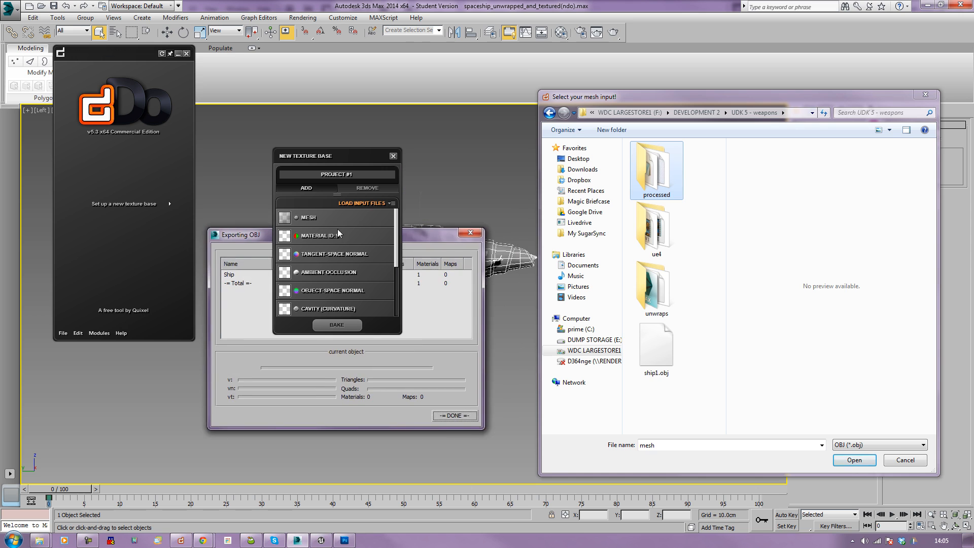
pyautogui.click(452, 416)
# Load ship1.obj as the mesh input and the ship_base_diff Targa as the material ID's input of the texture base.
pyautogui.doubleClick(668, 357)
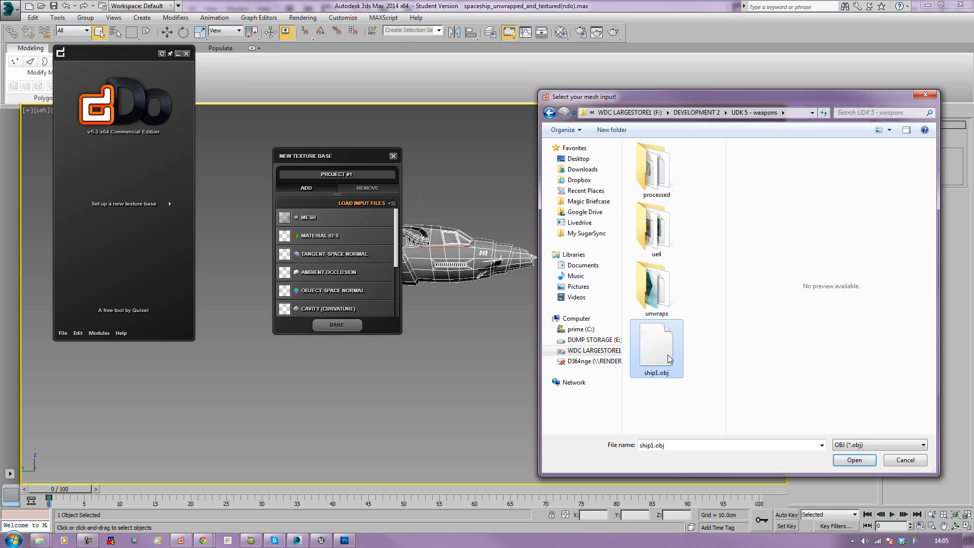
pyautogui.click(329, 234)
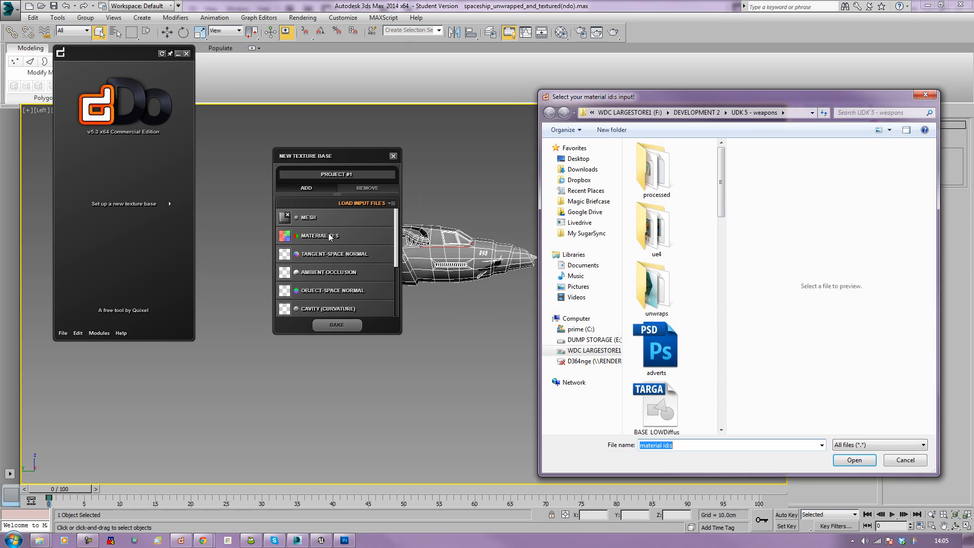
pyautogui.moveTo(720, 188); pyautogui.dragTo(739, 316)
pyautogui.doubleClick(657, 253)
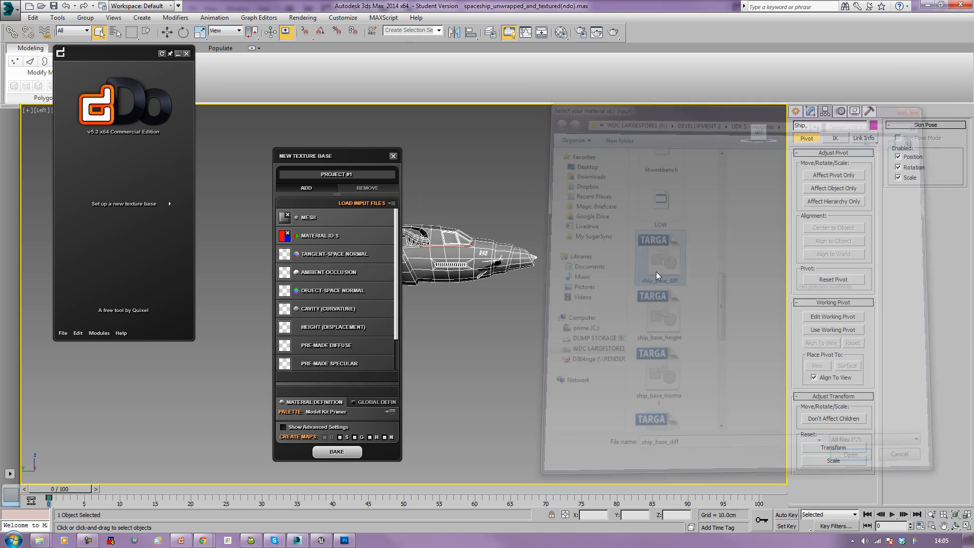
# Load the ship_base_normal Targa as the tangent-space normal input, accepting its options without flipping X or Y.
pyautogui.click(302, 260)
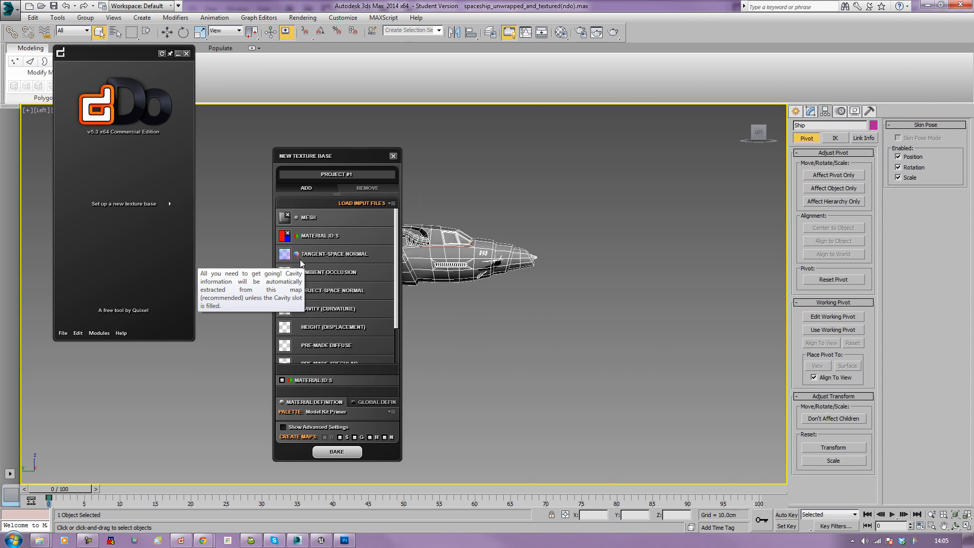
pyautogui.moveTo(722, 208); pyautogui.dragTo(729, 353)
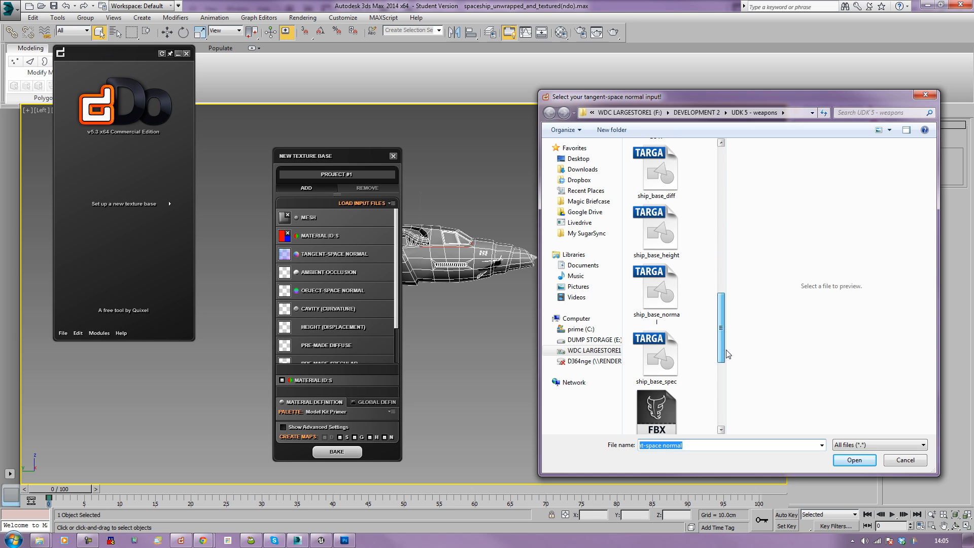
pyautogui.doubleClick(660, 299)
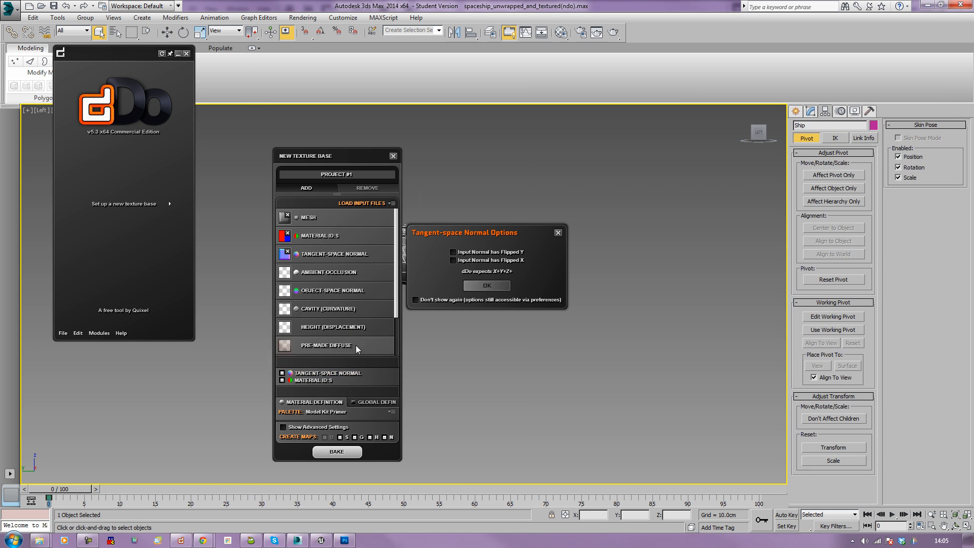
pyautogui.scroll(-3, 399, 340)
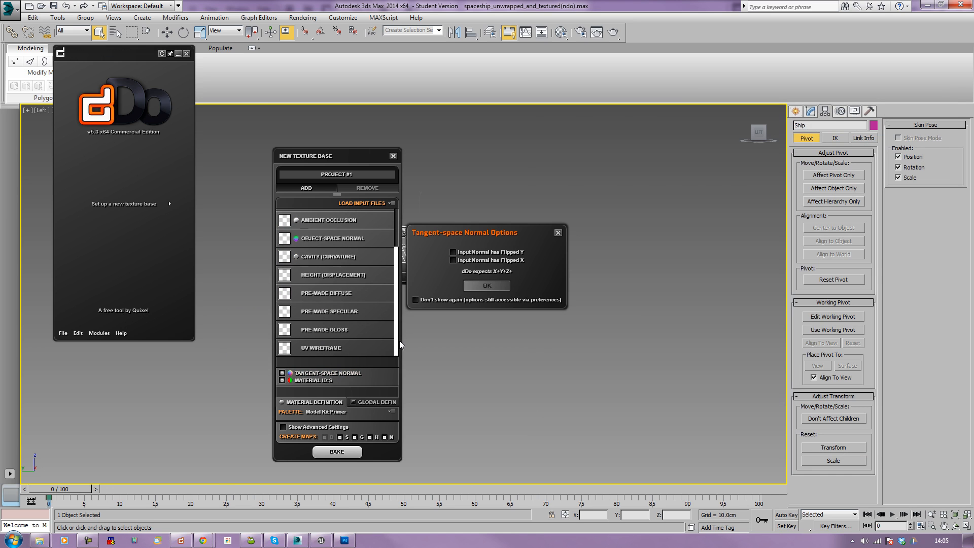
pyautogui.click(486, 285)
# Move the New Texture Base window clear of the ship and choose the Normandy preset as the material palette.
pyautogui.moveTo(376, 157); pyautogui.dragTo(308, 46)
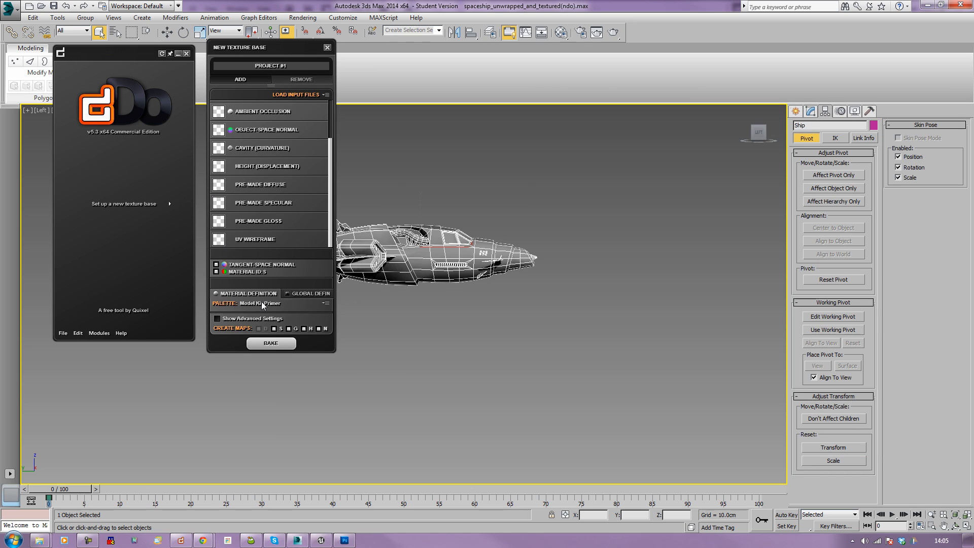
pyautogui.click(327, 304)
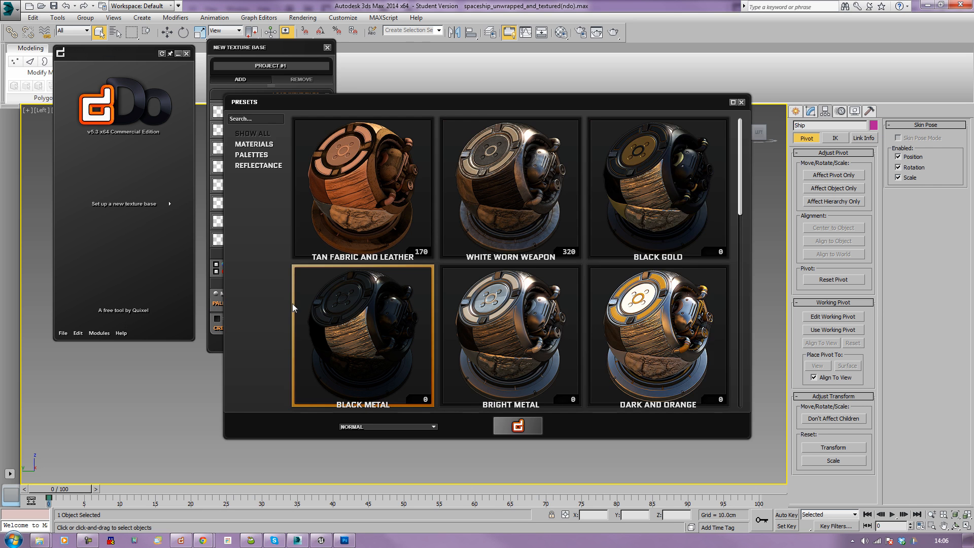
pyautogui.moveTo(740, 139); pyautogui.dragTo(745, 269)
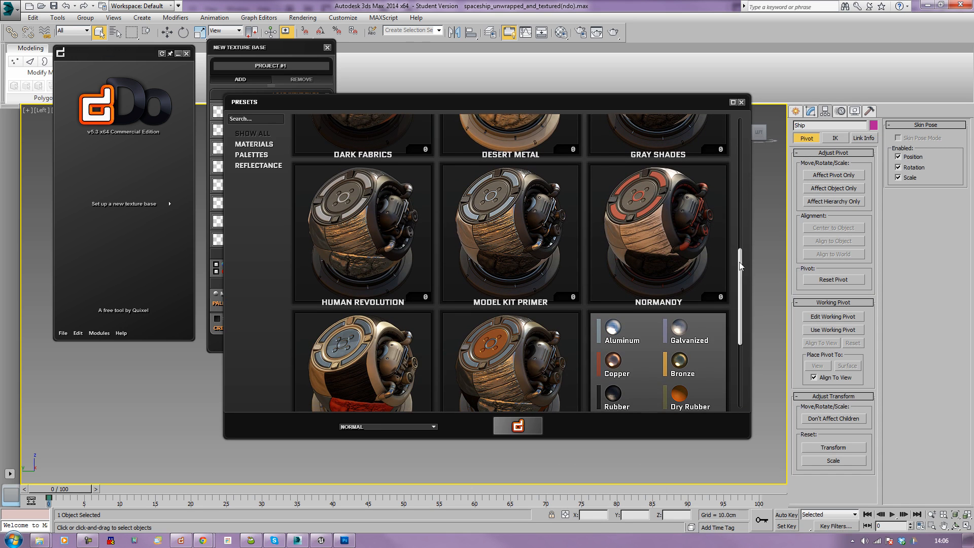
pyautogui.scroll(-2, 426, 326)
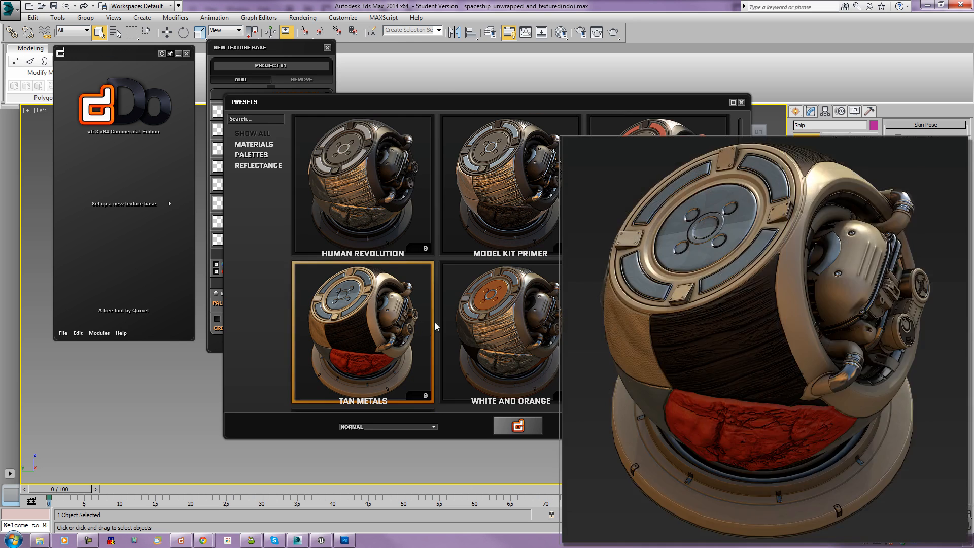
pyautogui.click(651, 127)
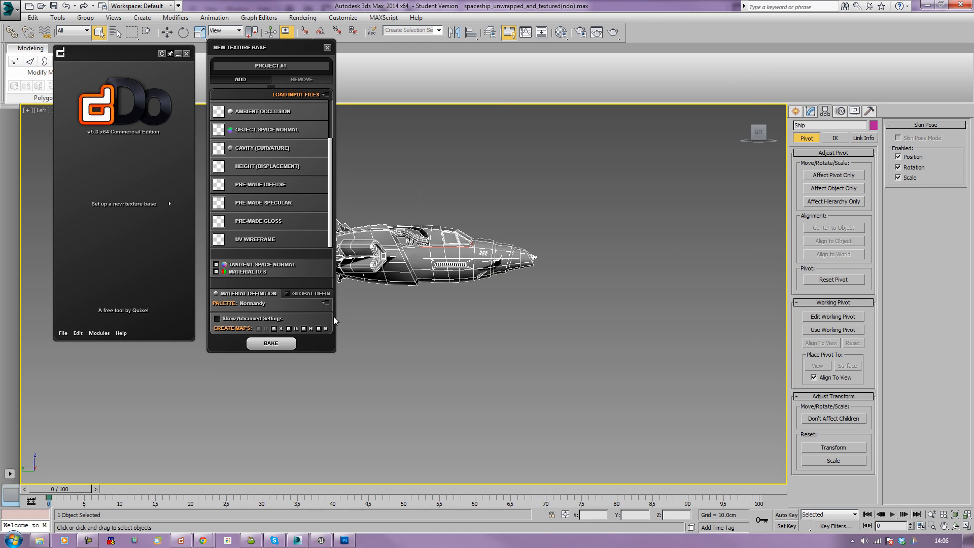
# Check the loaded input files and bake the texture base.
pyautogui.scroll(3, 334, 208)
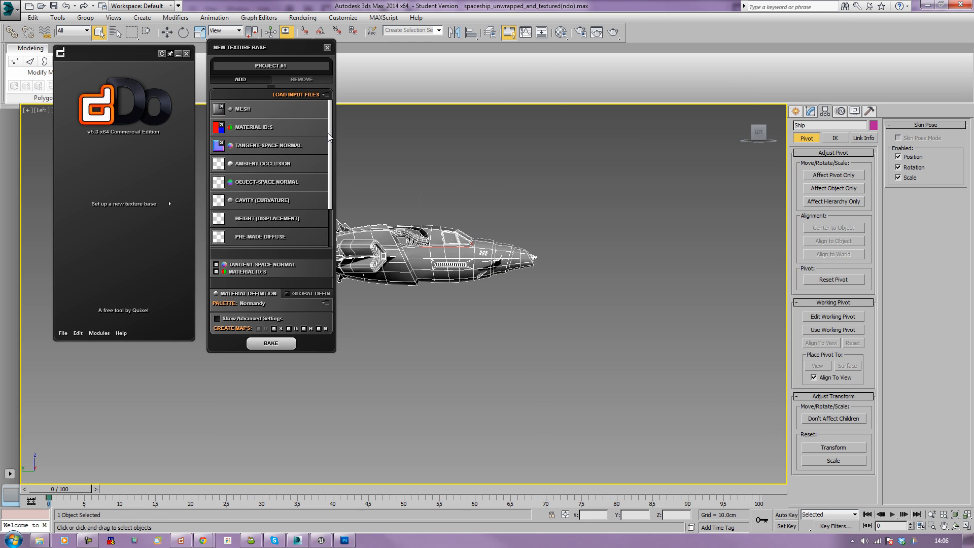
pyautogui.click(274, 347)
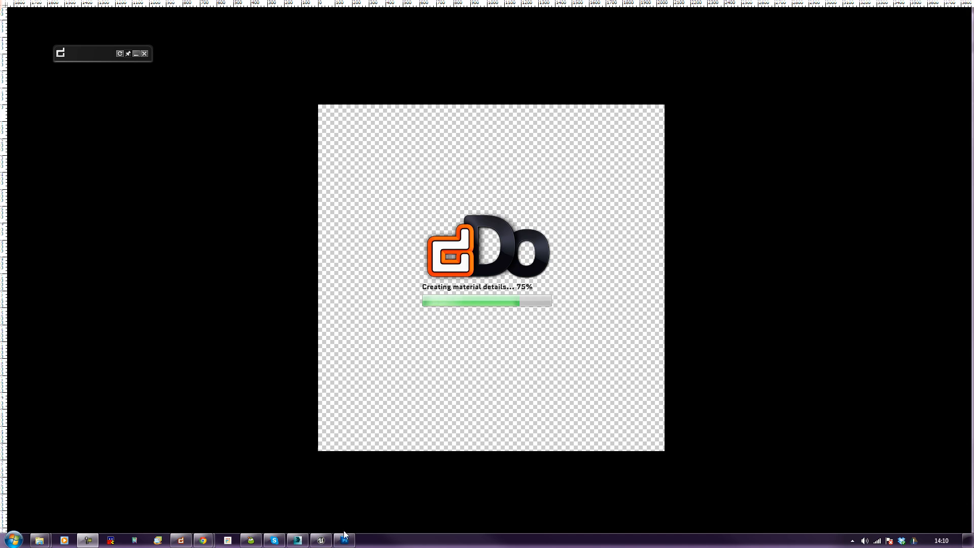
pyautogui.moveTo(345, 543)
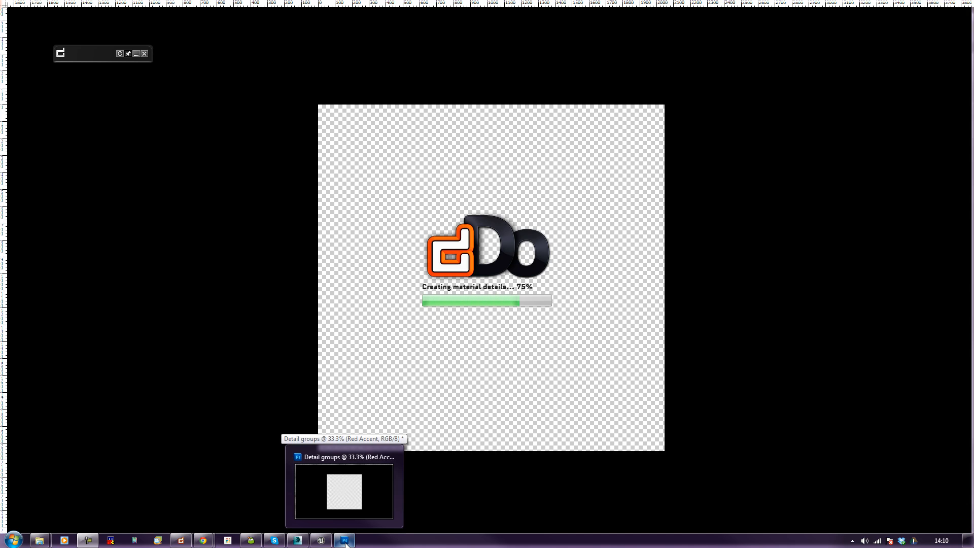